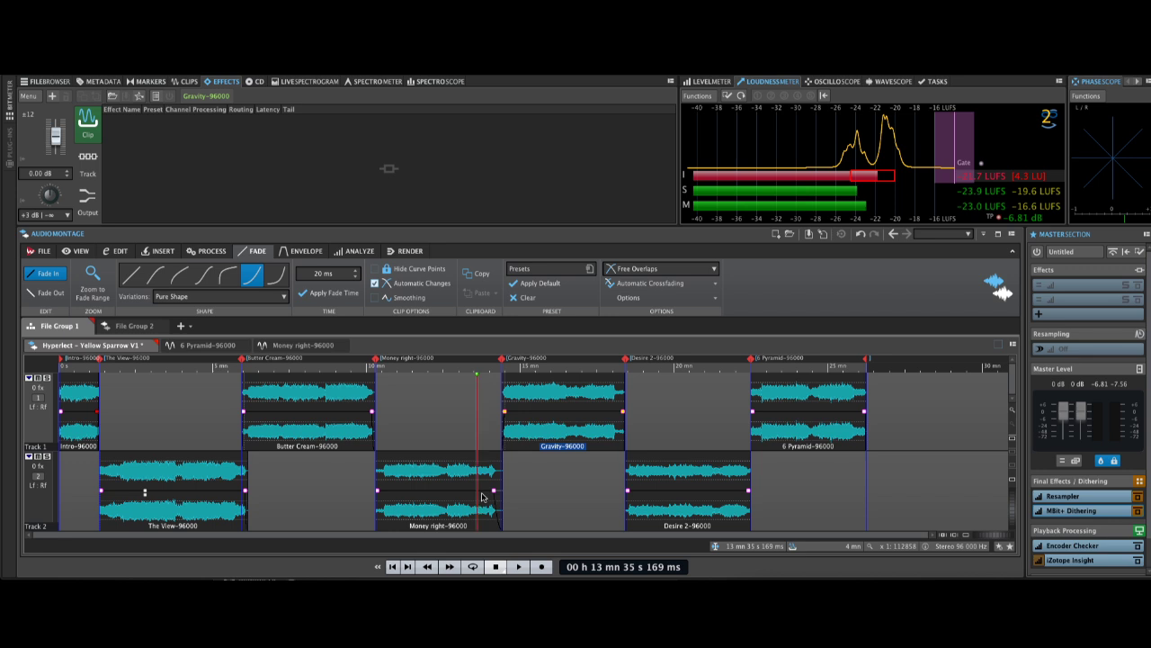
# Select the Butter Cream, Money right, Gravity and Desire 2 clips in turn to compare them, finishing on the 6 Pyramid clip.
pyautogui.click(322, 430)
pyautogui.click(453, 499)
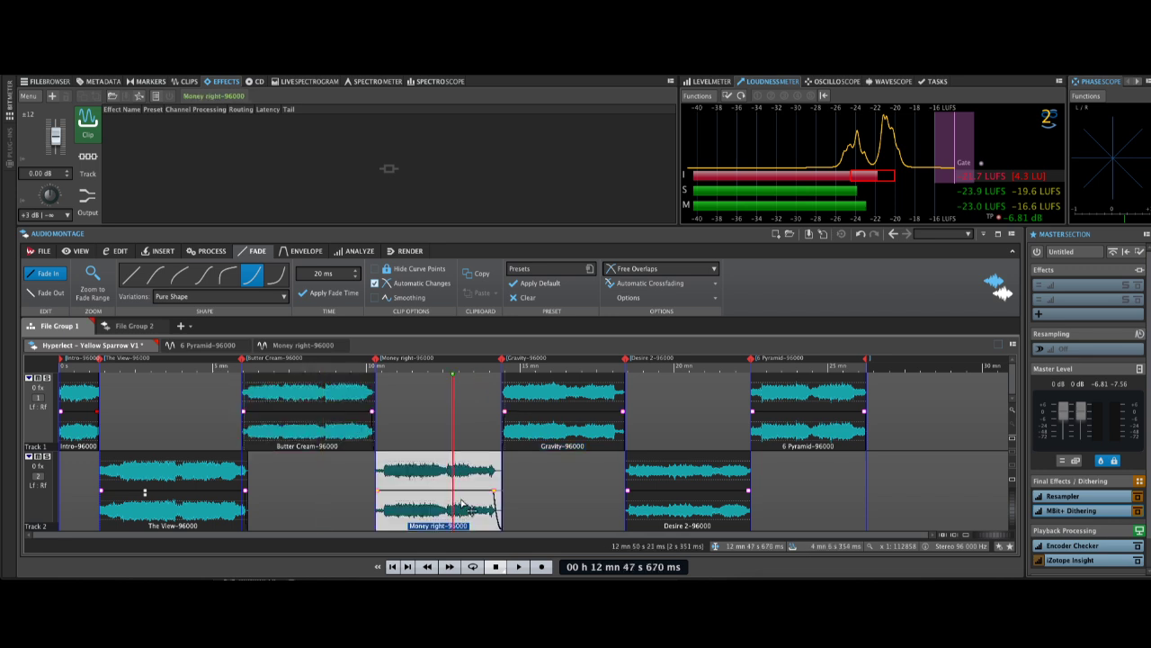
pyautogui.click(569, 430)
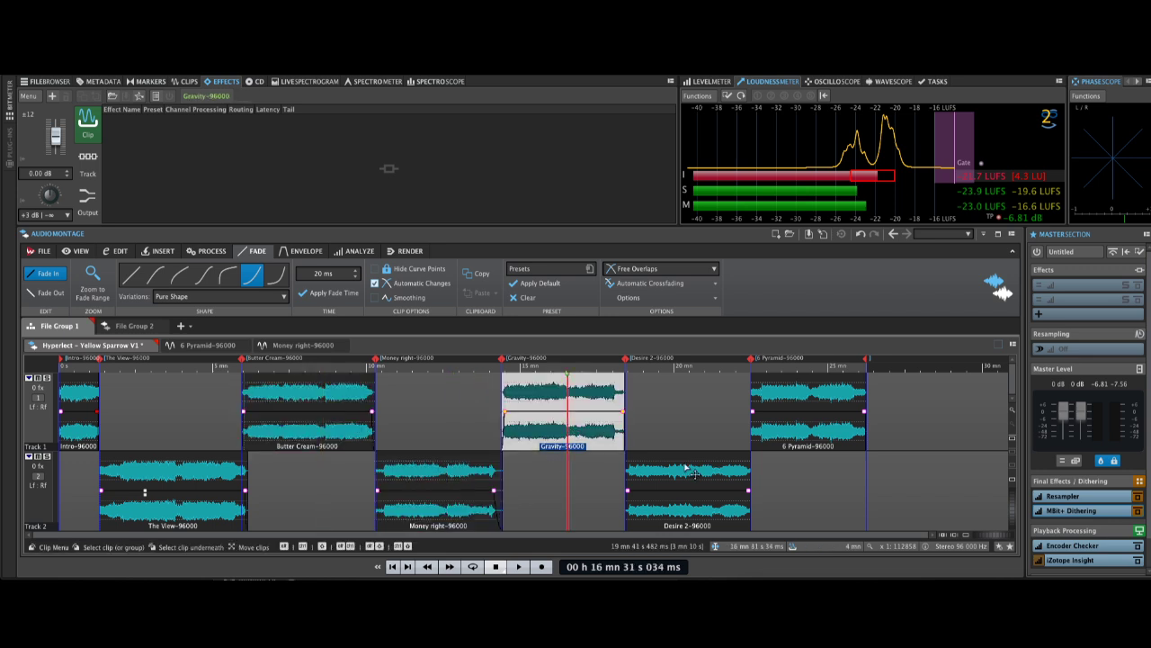
pyautogui.click(701, 509)
pyautogui.click(559, 435)
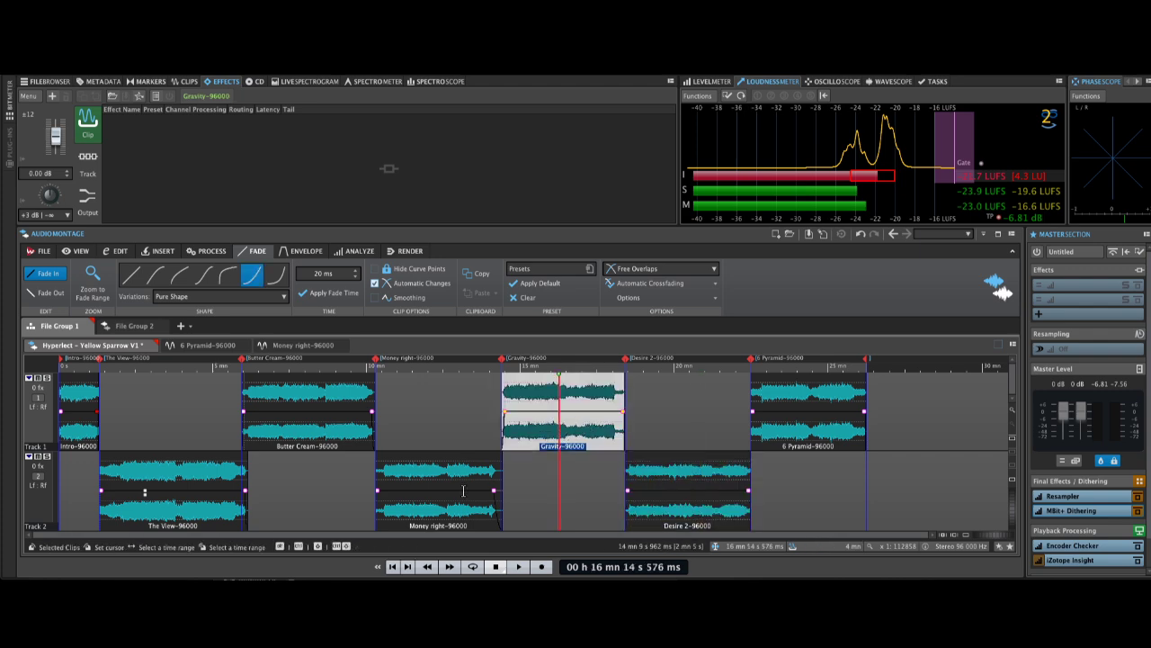
pyautogui.click(438, 514)
pyautogui.click(565, 434)
pyautogui.click(565, 434)
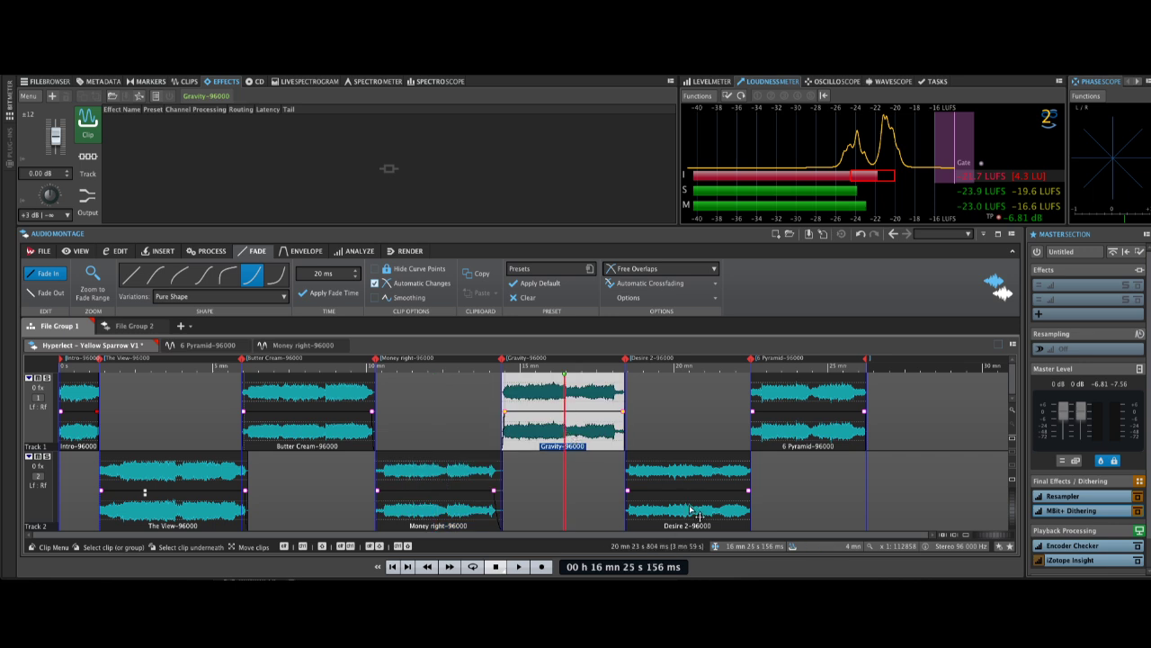
pyautogui.click(693, 509)
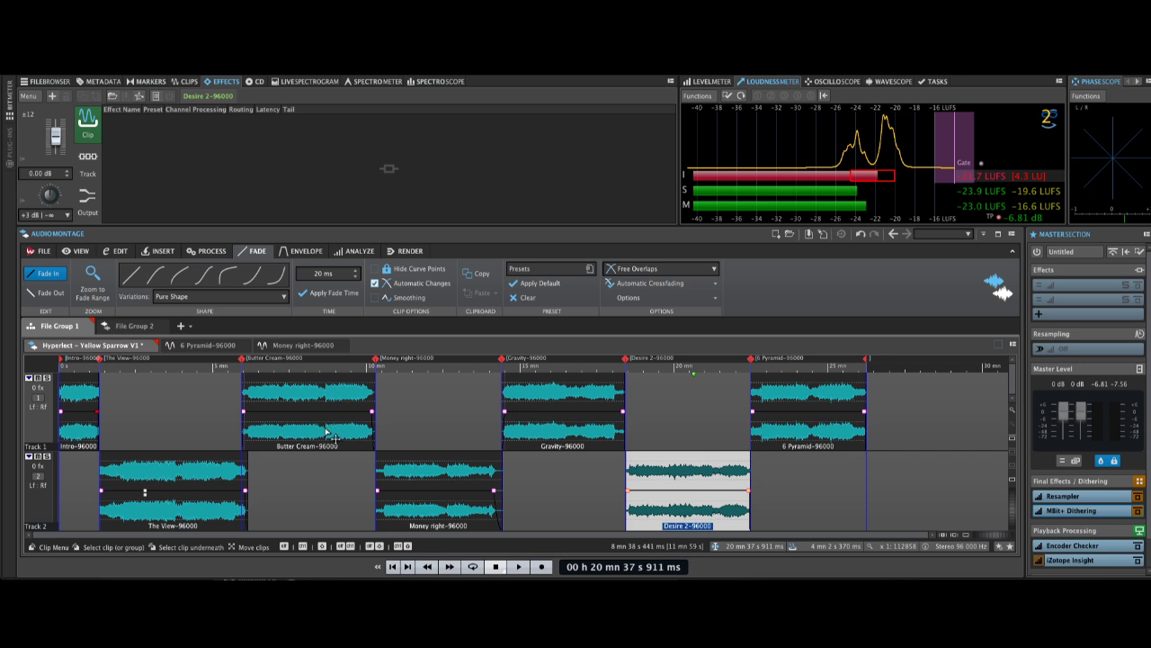
pyautogui.click(550, 435)
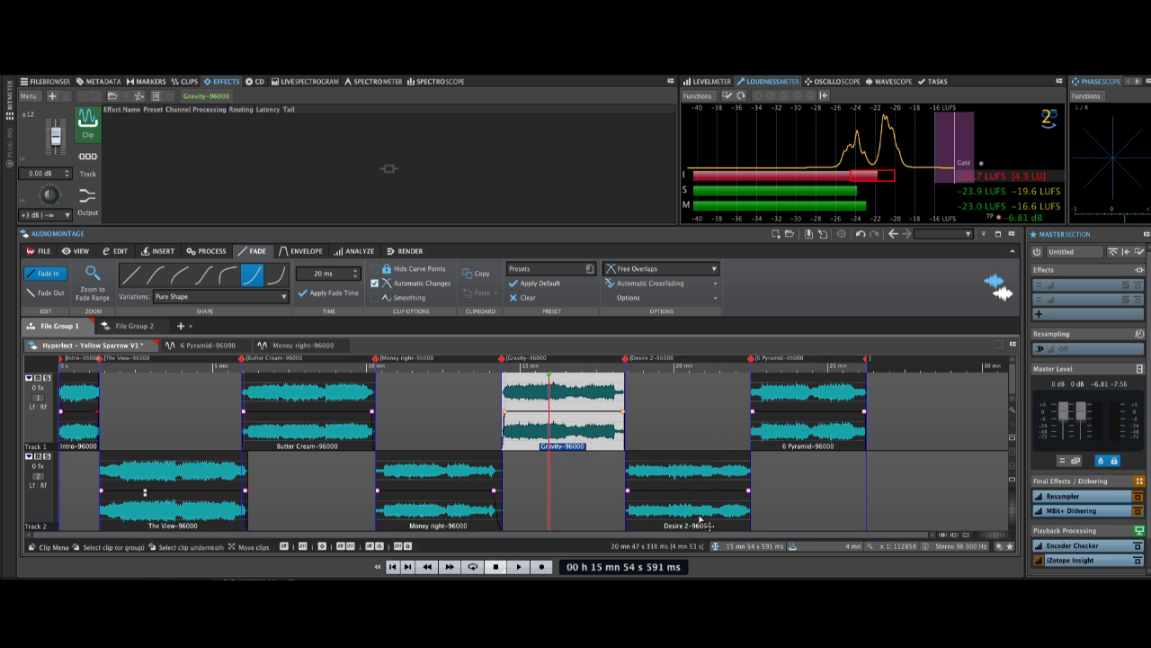
pyautogui.click(699, 472)
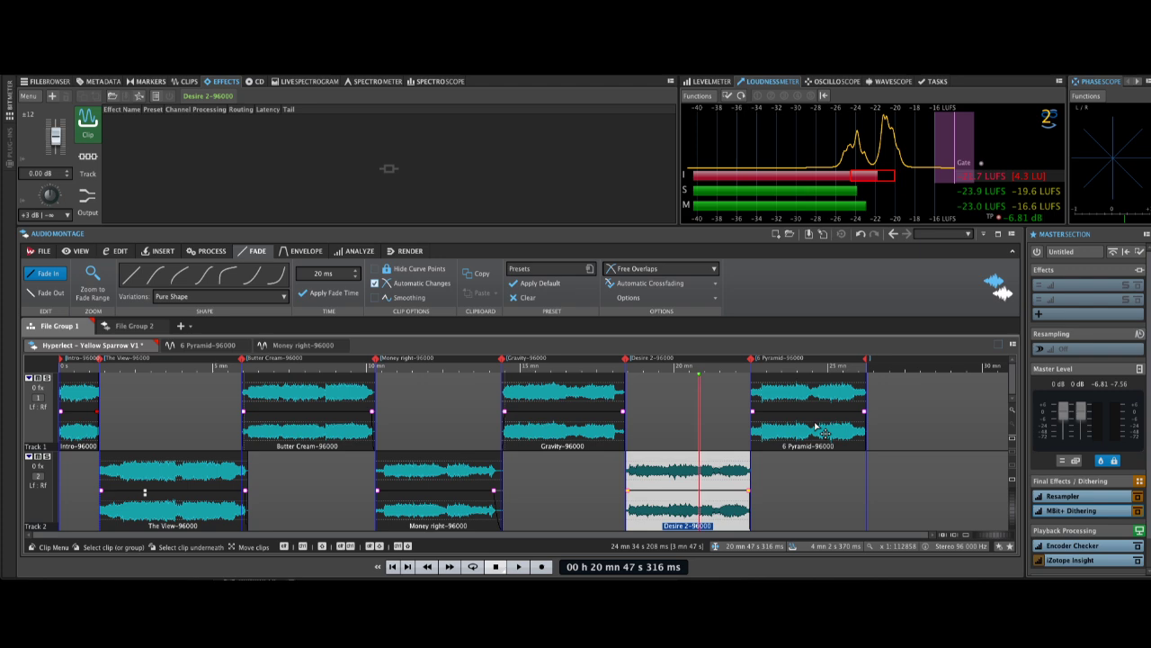
pyautogui.click(809, 431)
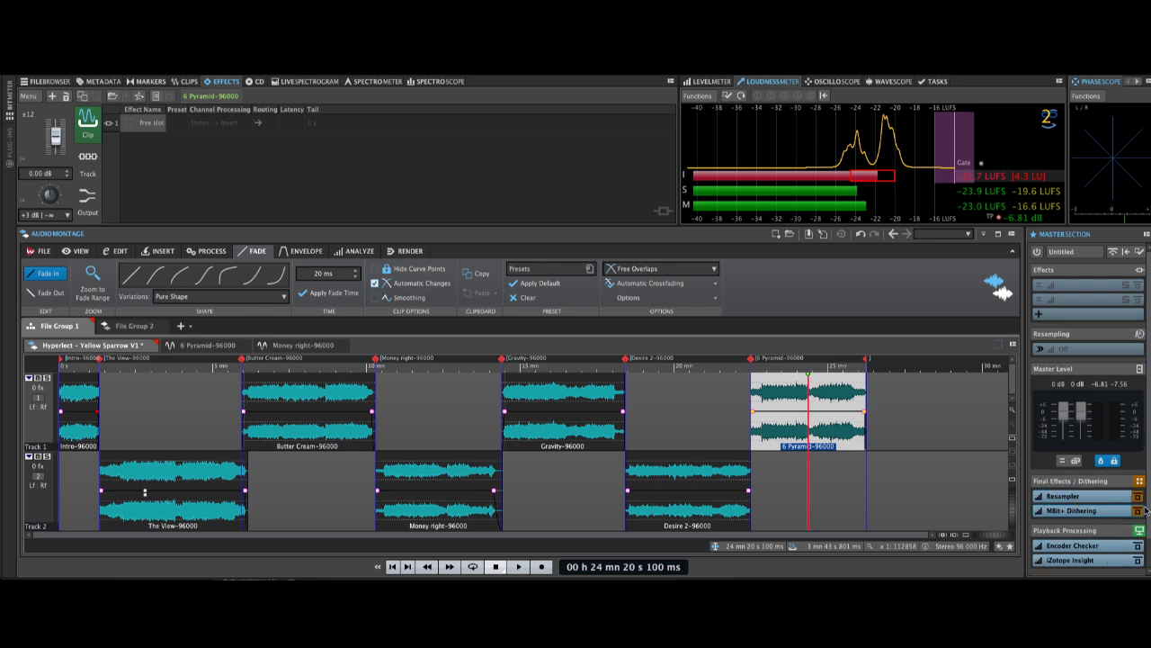
# Remove MBit+ Dithering from the Final Effects / Dithering section and review the iZotope and Waves plug-ins available for the empty slot.
pyautogui.click(1078, 511)
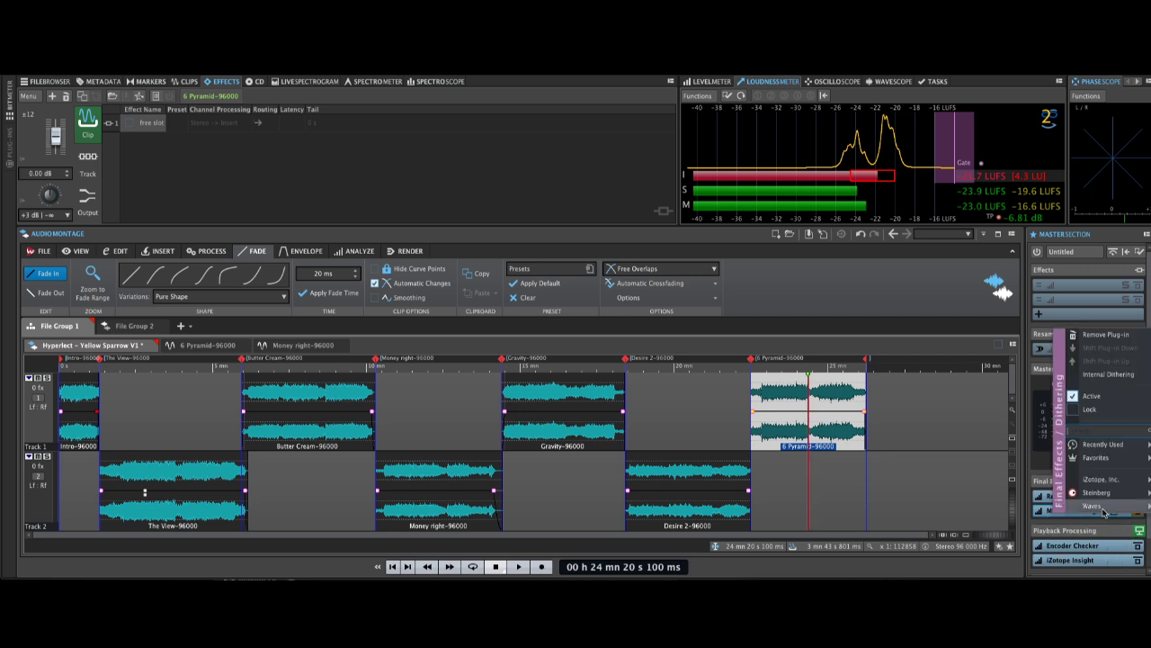
pyautogui.click(1115, 337)
pyautogui.click(1079, 513)
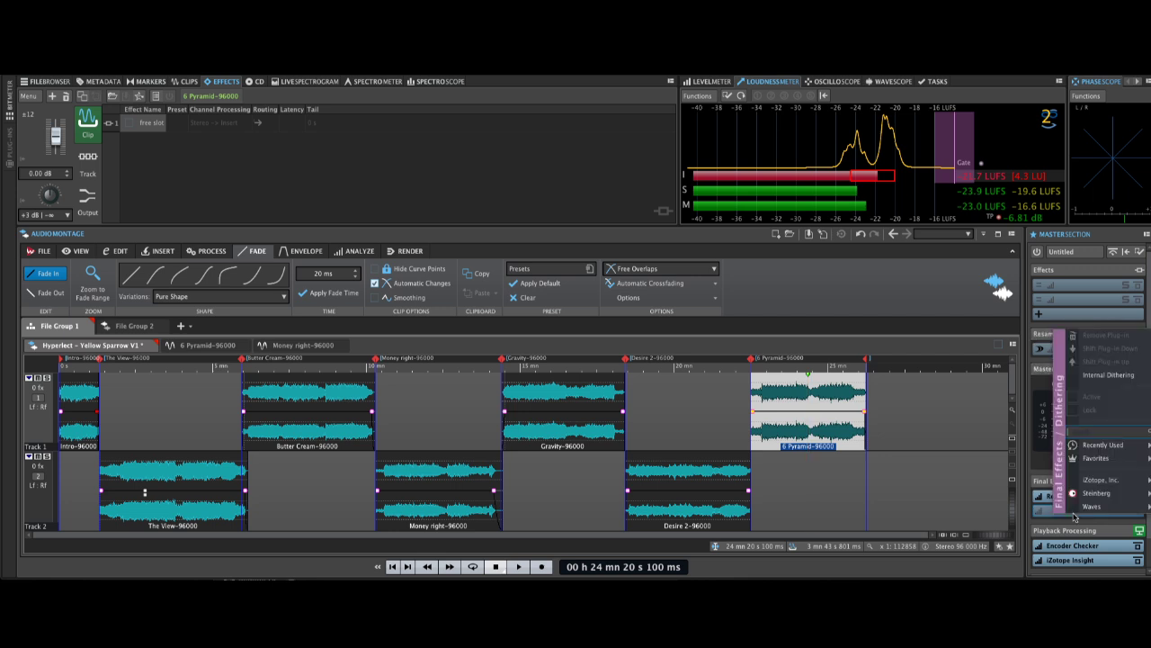
pyautogui.moveTo(1114, 483)
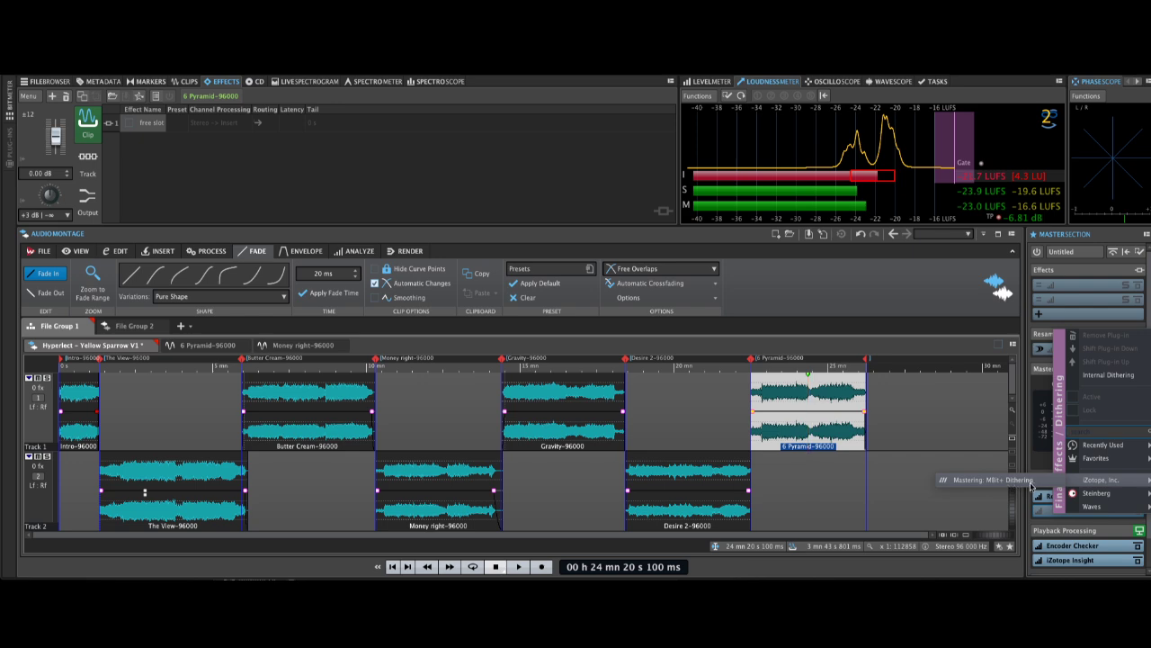
pyautogui.moveTo(1107, 483)
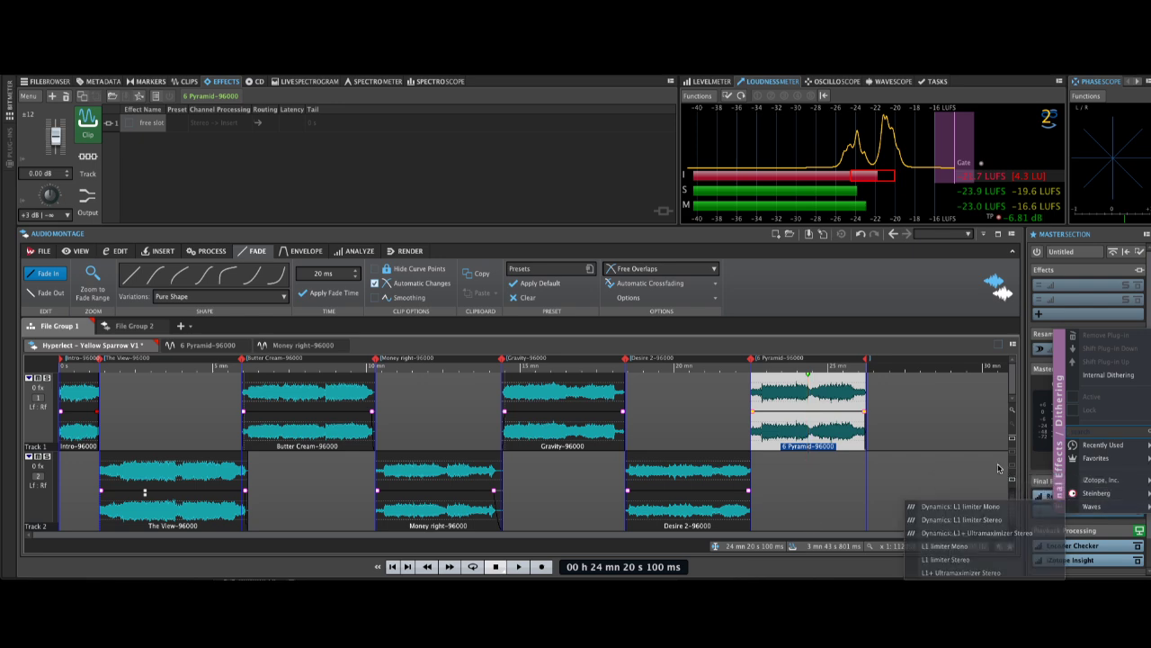
pyautogui.click(941, 436)
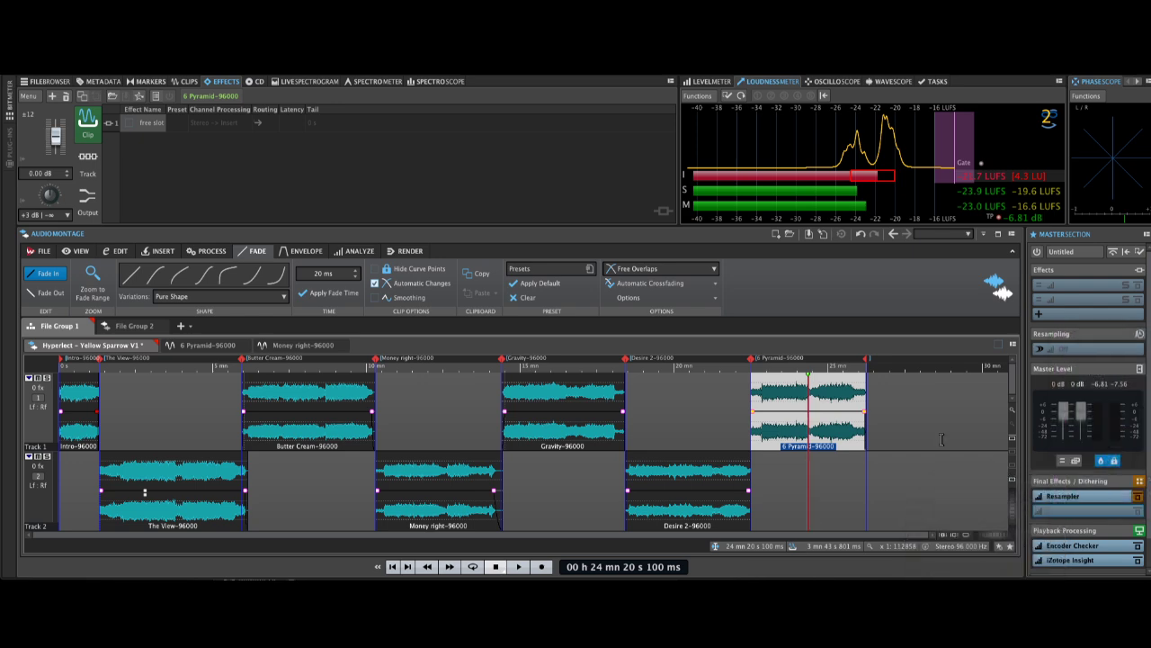
# Open the plug-in preferences, check the general settings, and display the vendor-sorted list for organizing plug-ins.
pyautogui.click(41, 253)
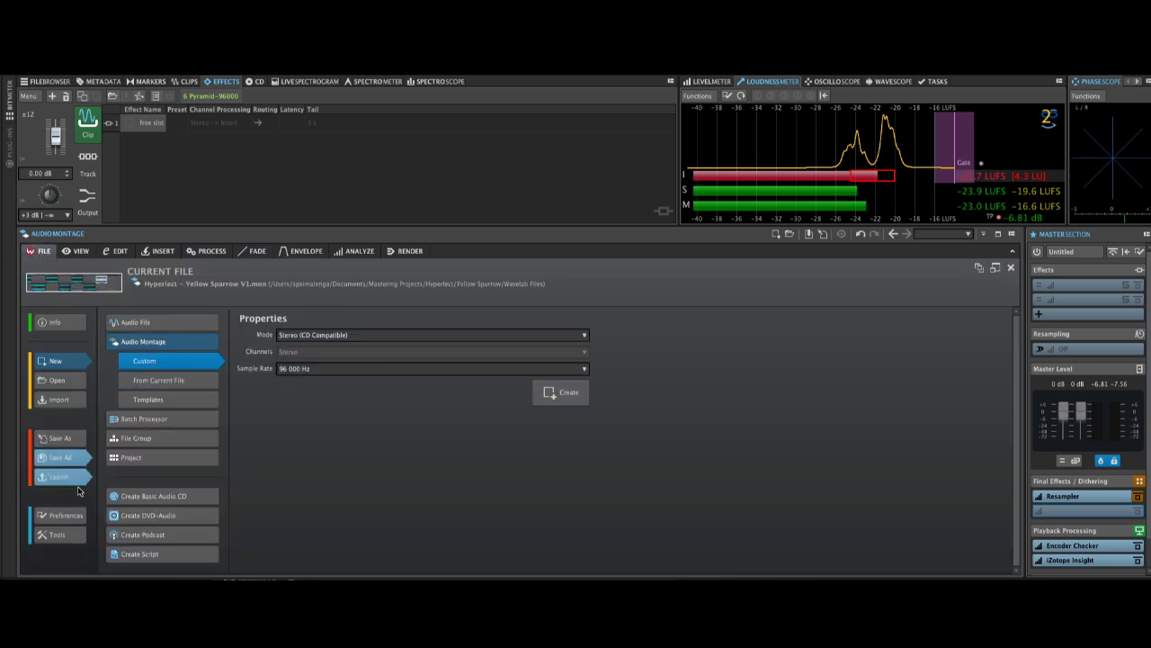
pyautogui.click(66, 518)
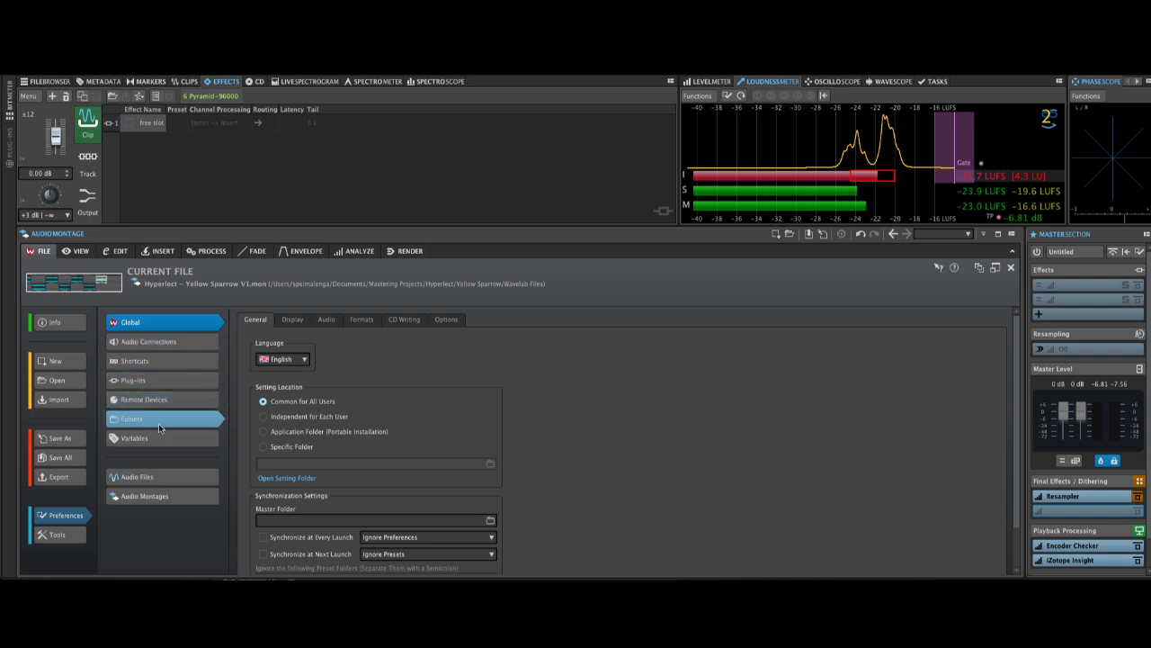
pyautogui.click(162, 384)
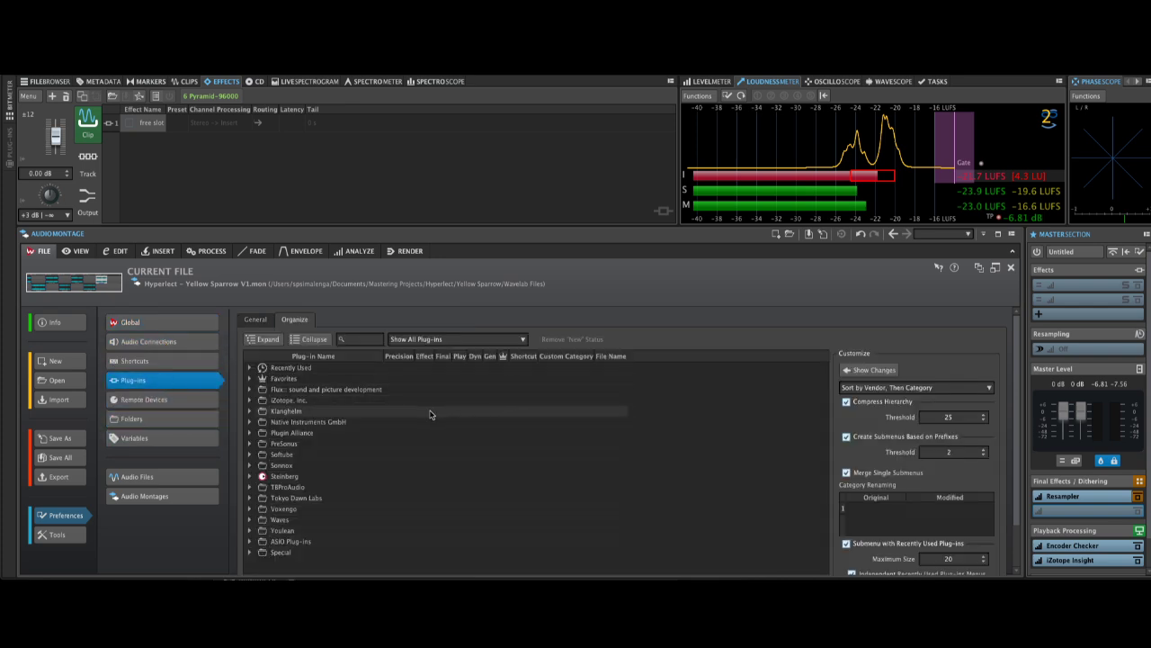
pyautogui.click(255, 320)
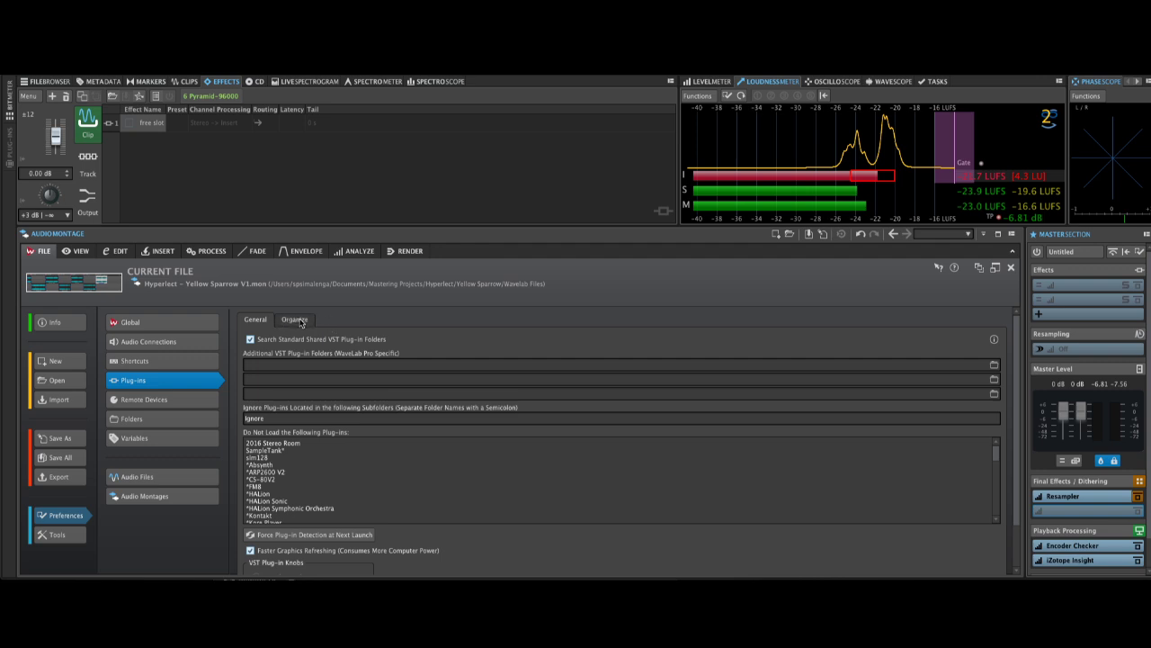
pyautogui.click(297, 321)
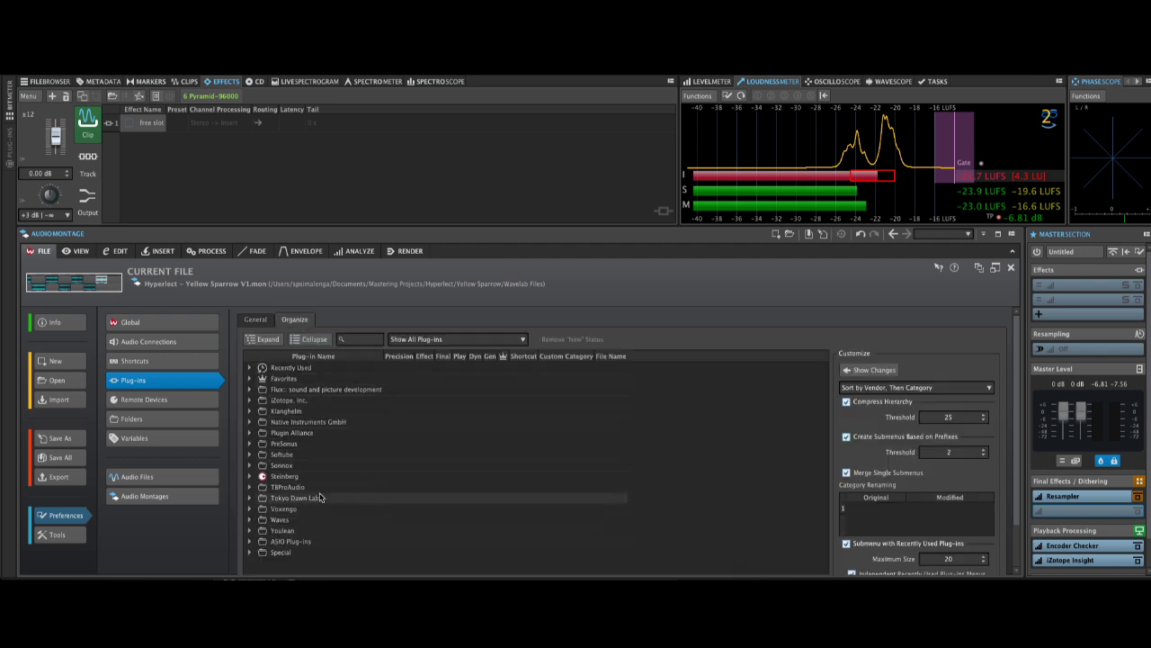
pyautogui.scroll(-2, 319, 499)
pyautogui.scroll(2, 320, 499)
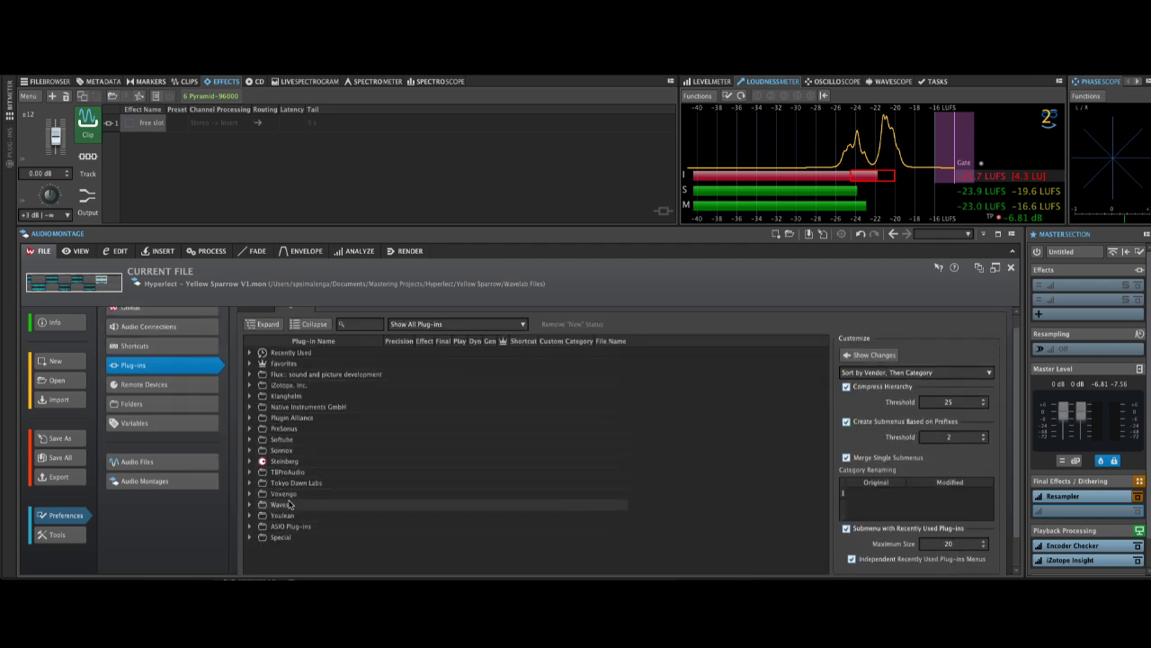
pyautogui.click(1077, 511)
pyautogui.click(1044, 517)
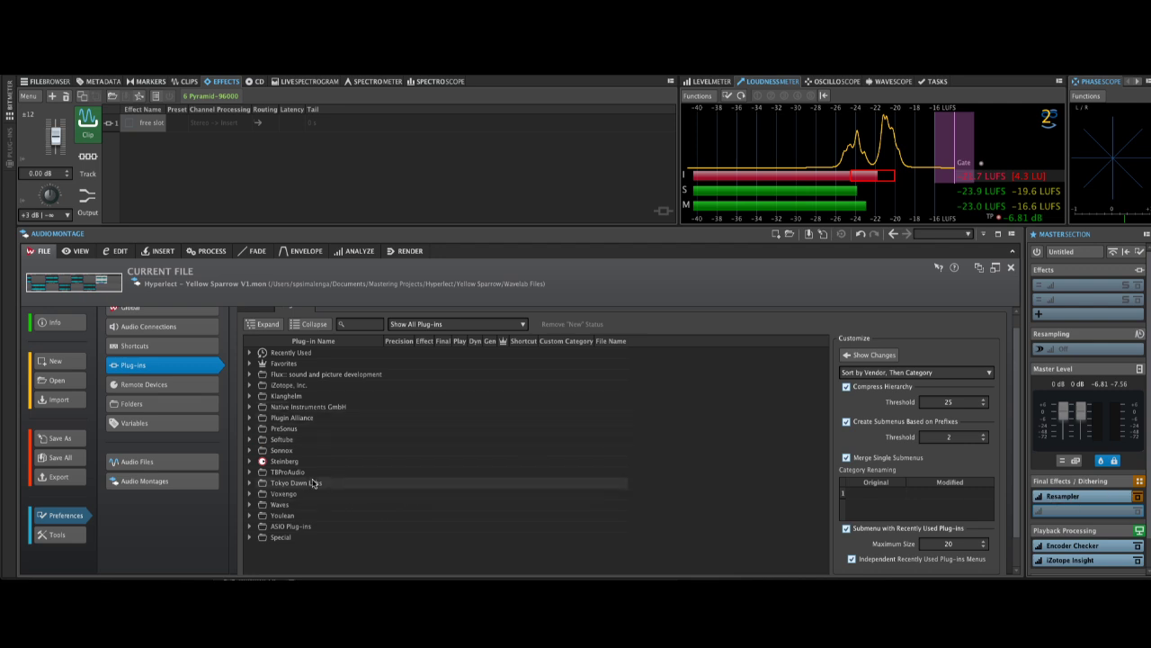
# Examine the category assignments of Steinberg's Mastering plug-ins in the organizer, collapsing the Mastering and Steinberg folders when done.
pyautogui.click(250, 461)
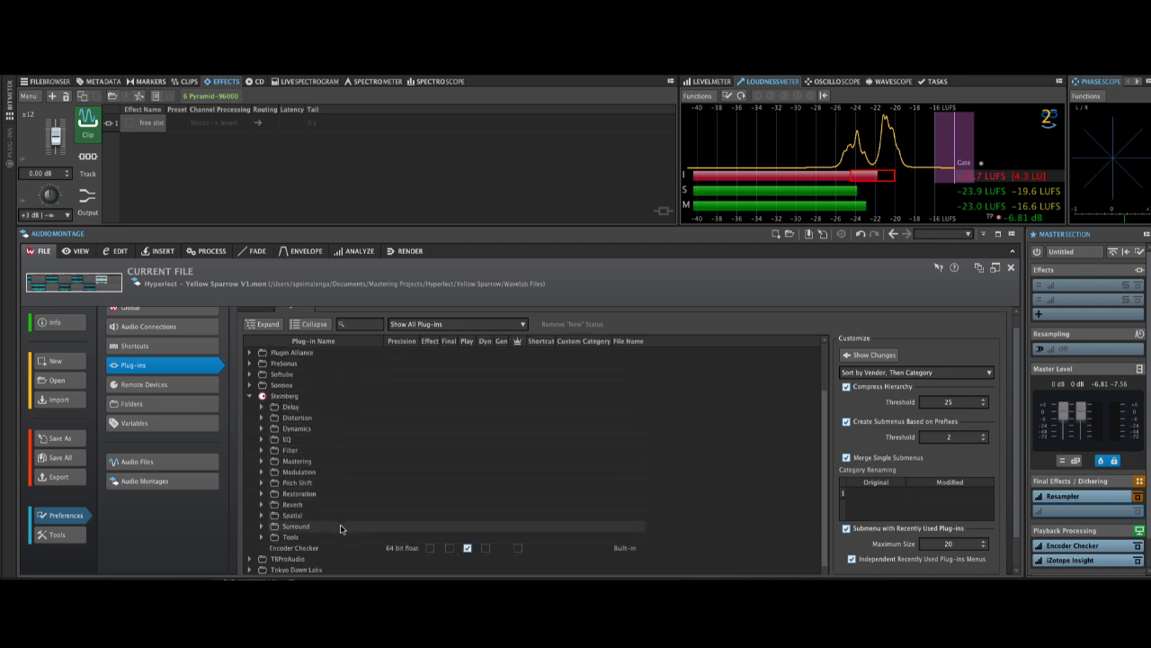
pyautogui.scroll(-3, 254, 457)
pyautogui.click(261, 429)
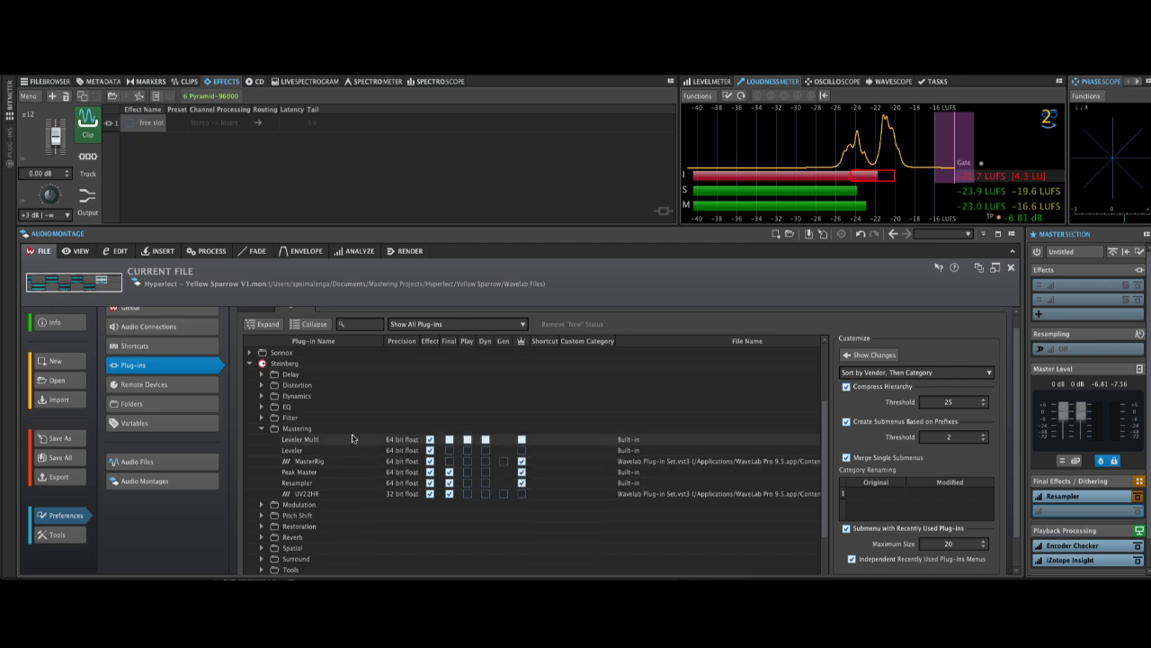
pyautogui.click(262, 429)
pyautogui.scroll(3, 259, 405)
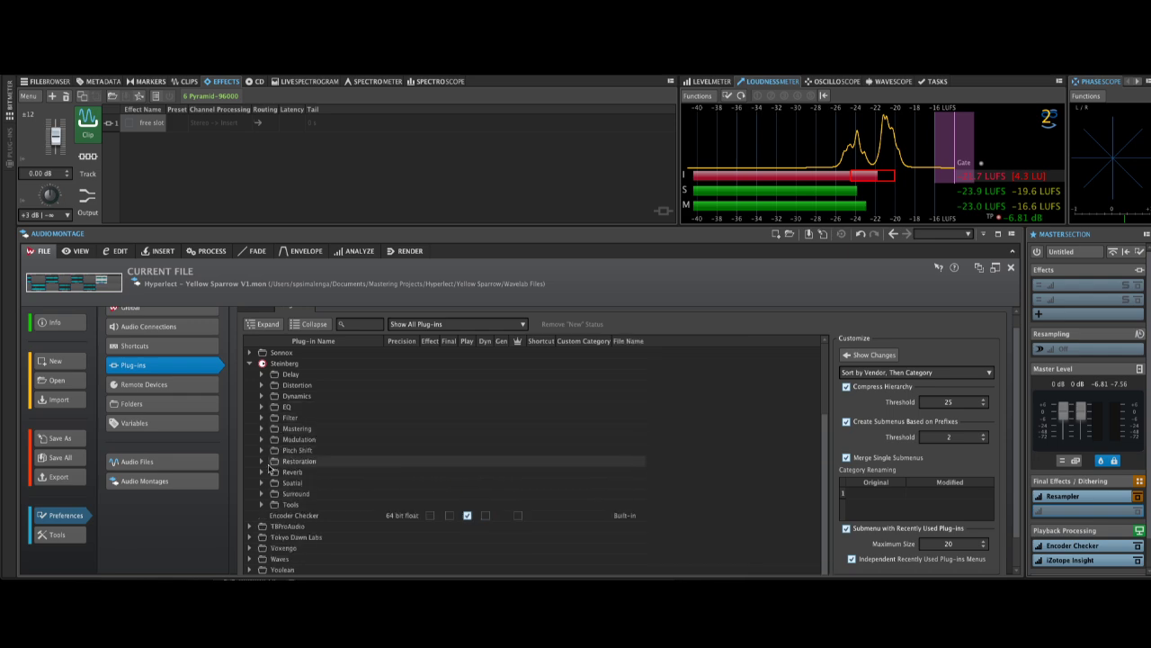
pyautogui.click(249, 396)
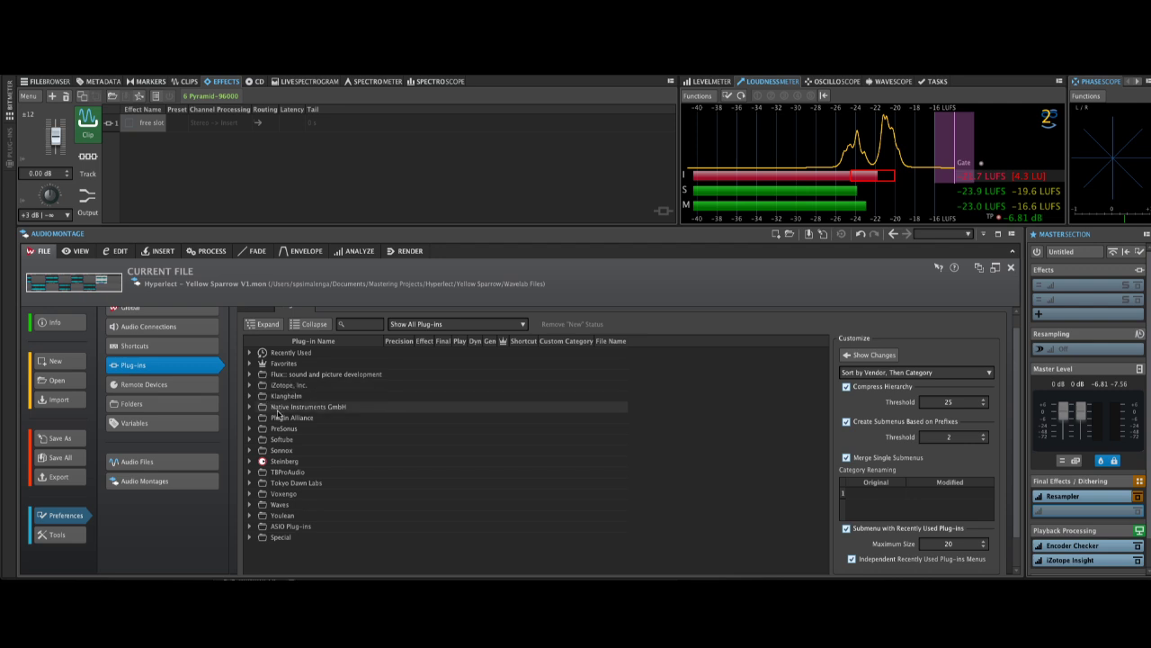
# Expand the iZotope, Inc. folder and examine which of its plug-ins are enabled for the Final and Play sections.
pyautogui.click(250, 387)
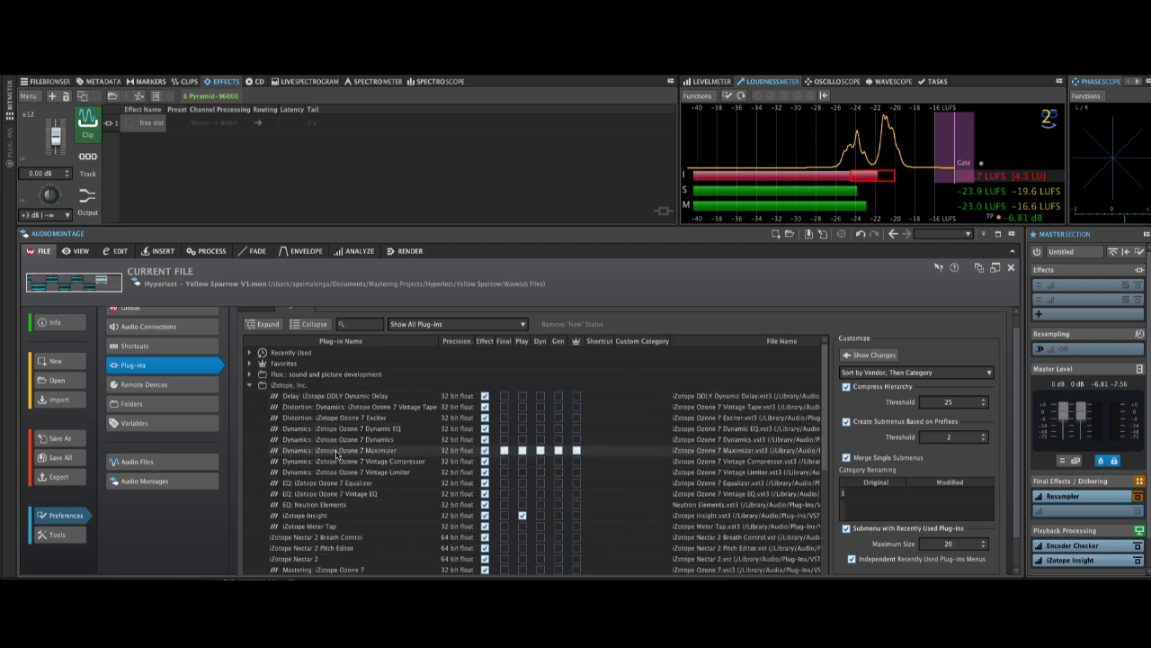
pyautogui.scroll(-3, 406, 490)
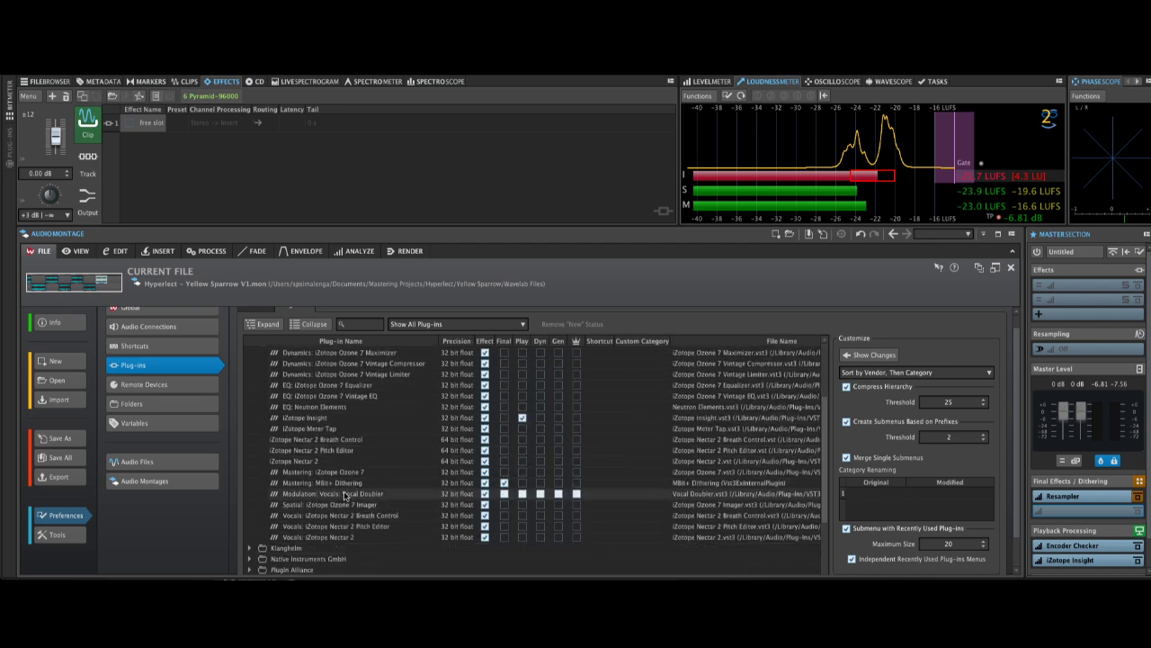
pyautogui.scroll(3, 406, 505)
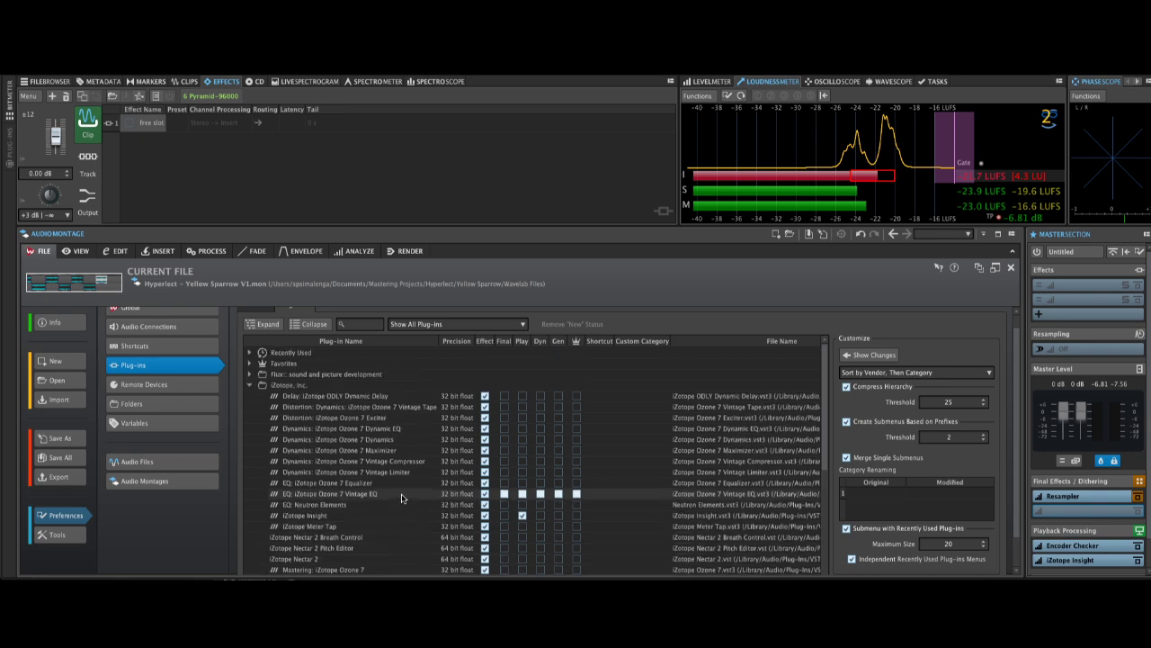
pyautogui.scroll(-2, 388, 490)
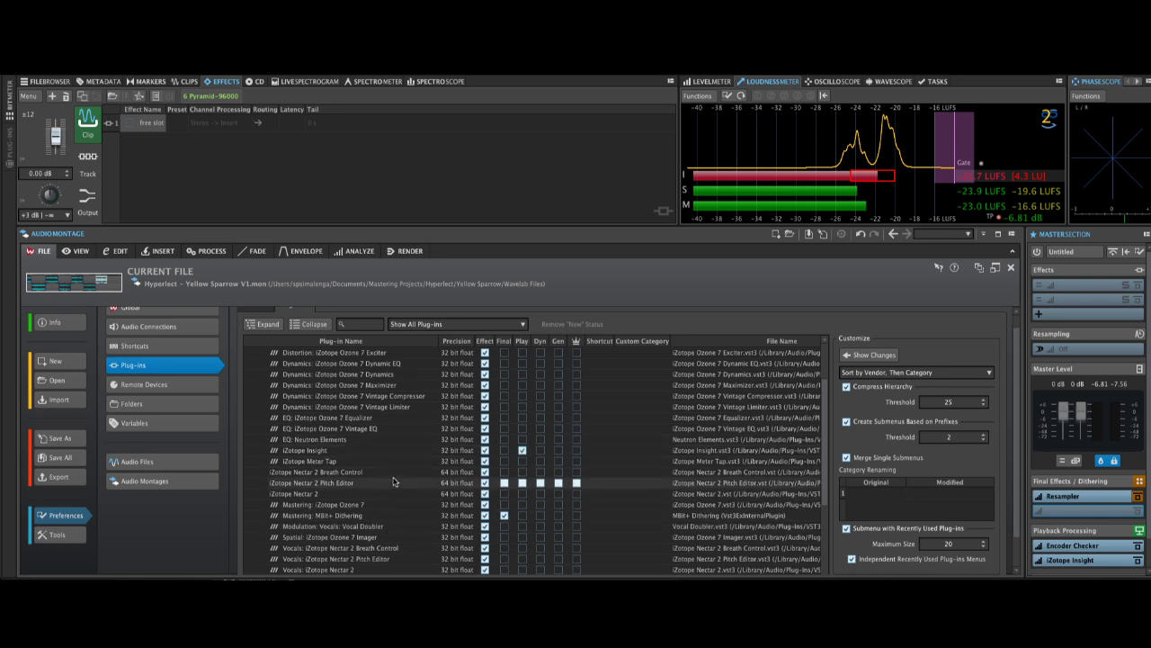
pyautogui.scroll(3, 390, 472)
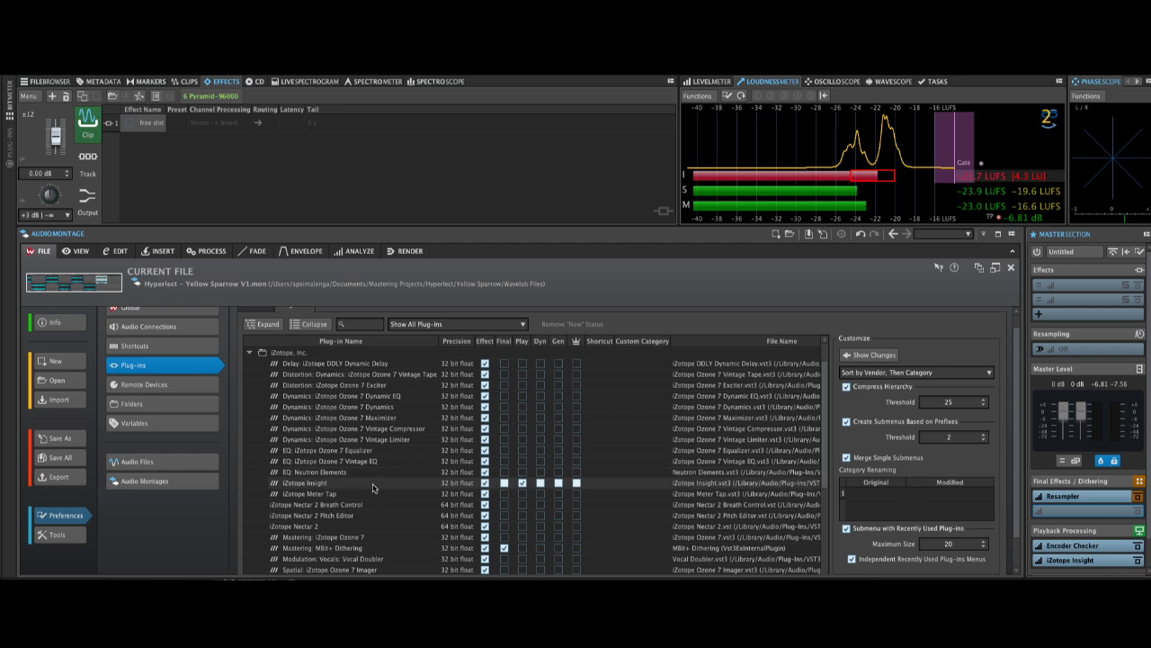
pyautogui.click(503, 484)
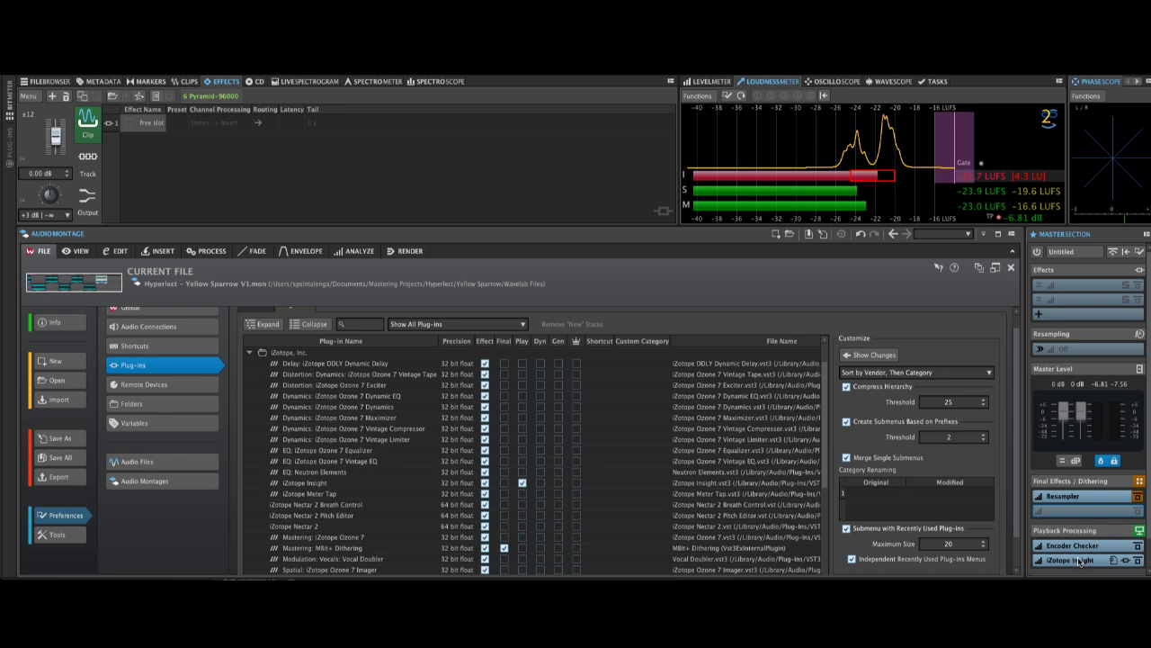
# Review the iZotope and Steinberg plug-ins offered for the empty dithering slot, dismiss the choices, and return to the montage.
pyautogui.click(1059, 510)
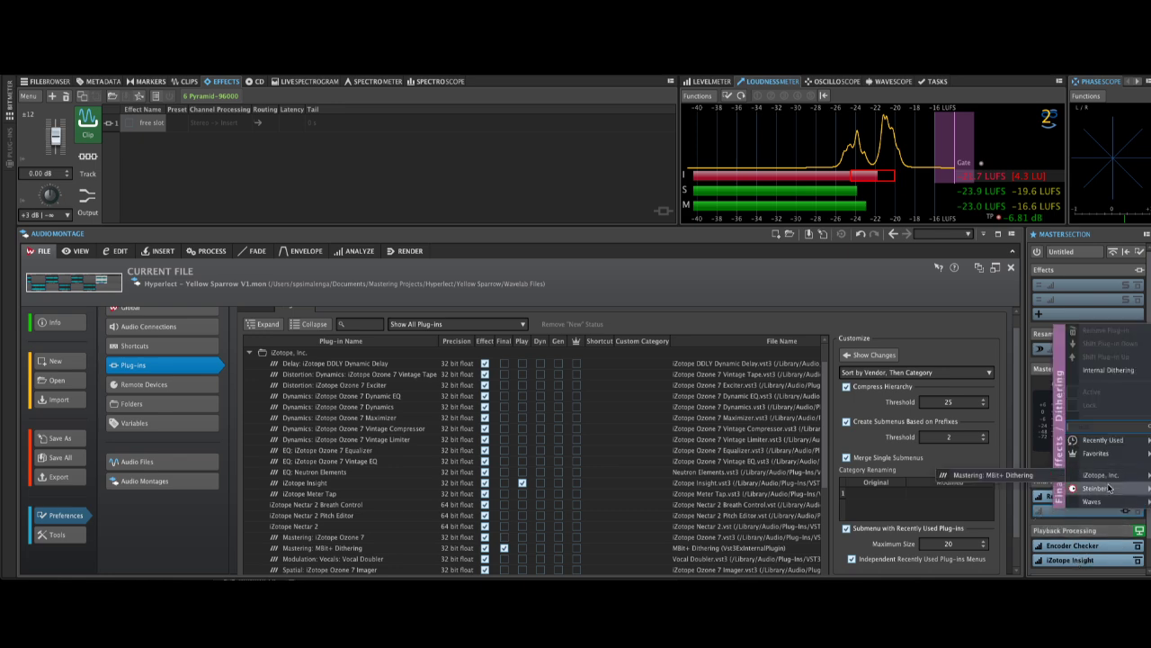
pyautogui.moveTo(1108, 490)
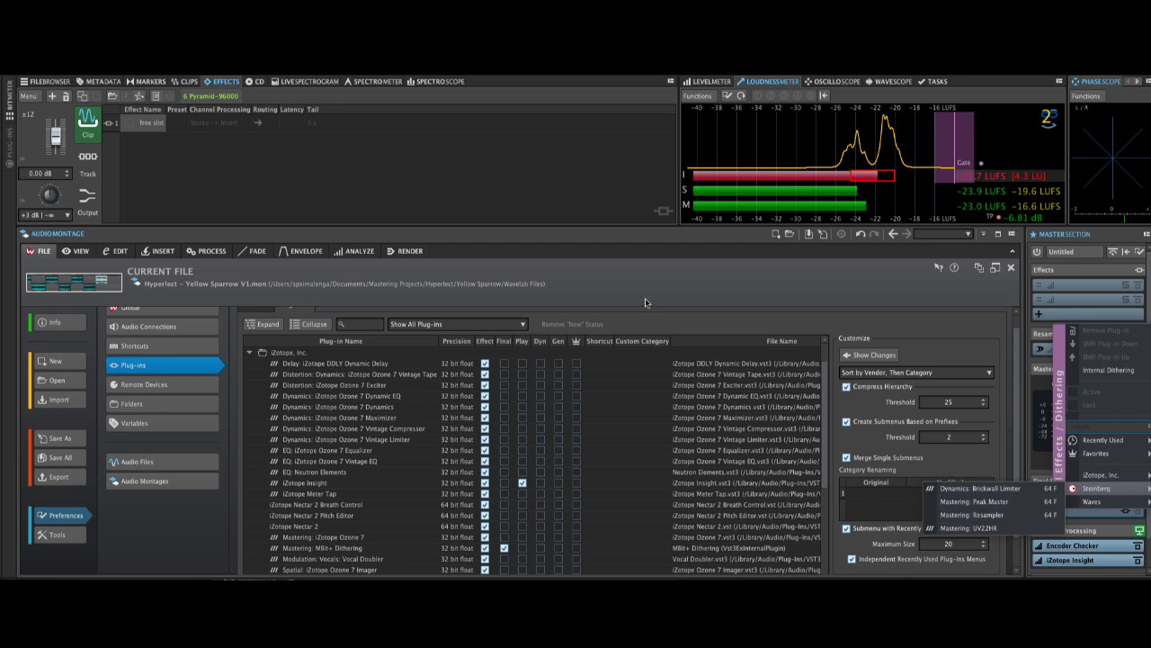
pyautogui.click(861, 295)
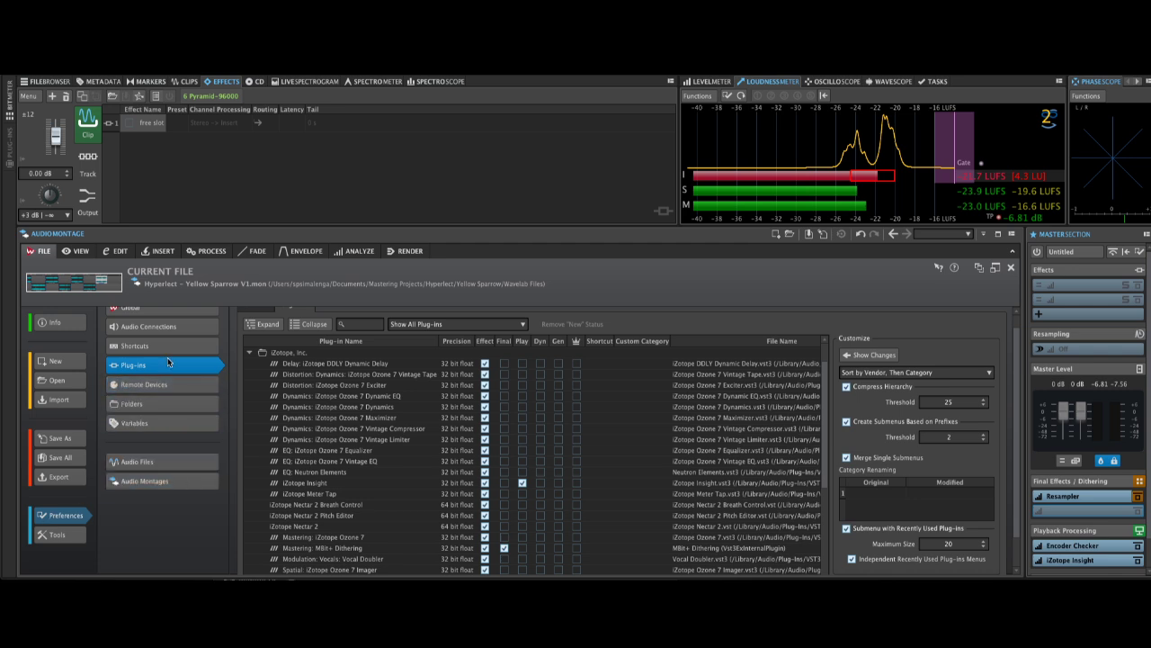
pyautogui.scroll(3, 351, 364)
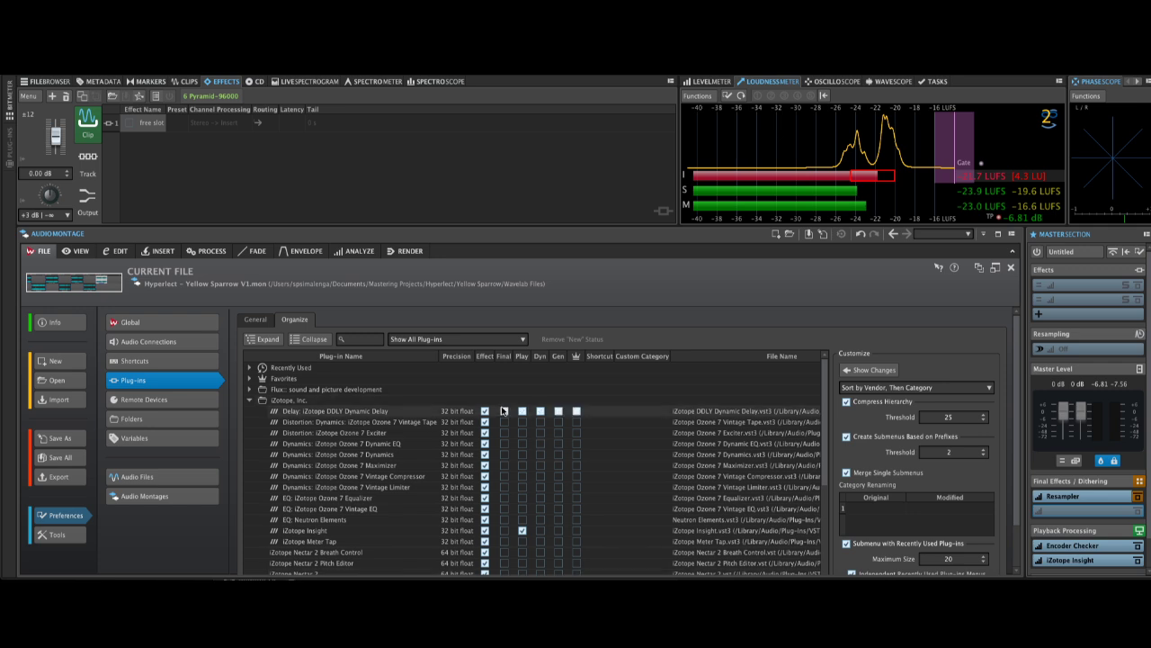
pyautogui.click(43, 253)
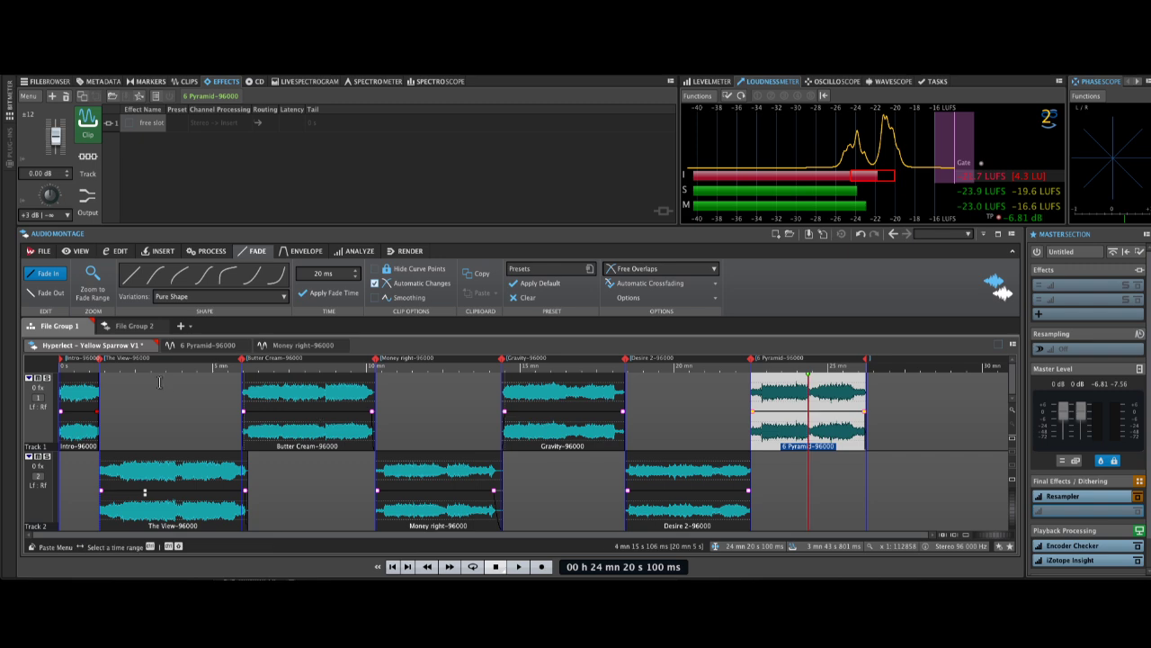
# View the 6 Pyramid-96000 and Money right-96000 audio files in the editor, and return to the Hyperlect - Yellow Sparrow V1 montage.
pyautogui.click(214, 347)
pyautogui.click(312, 346)
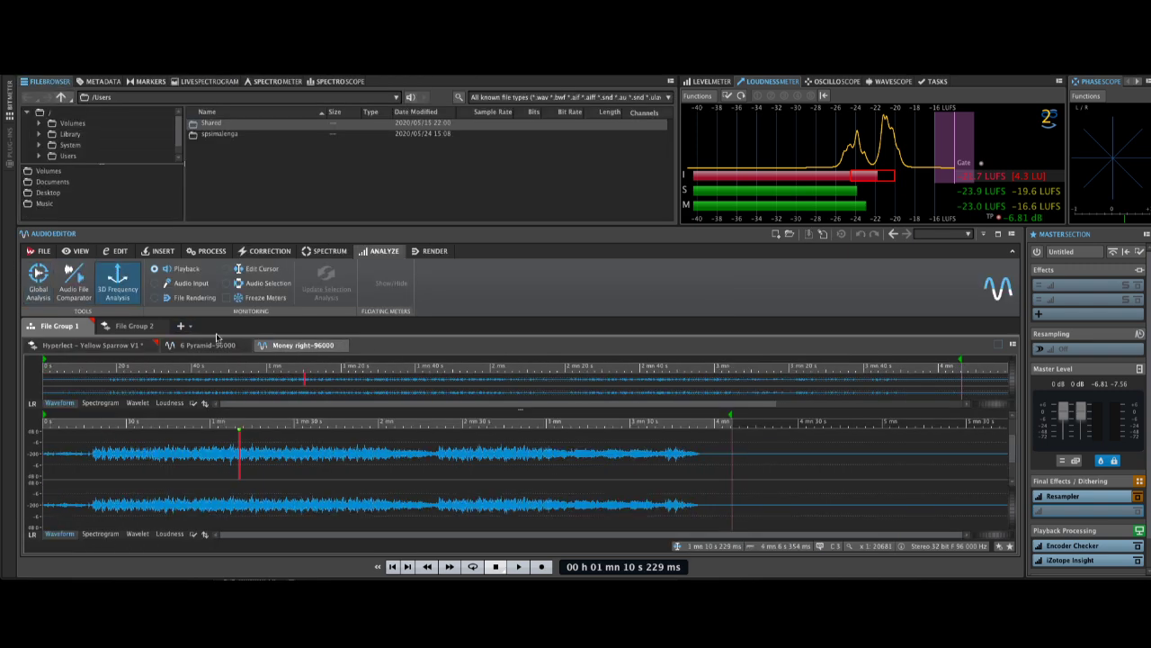
pyautogui.click(209, 346)
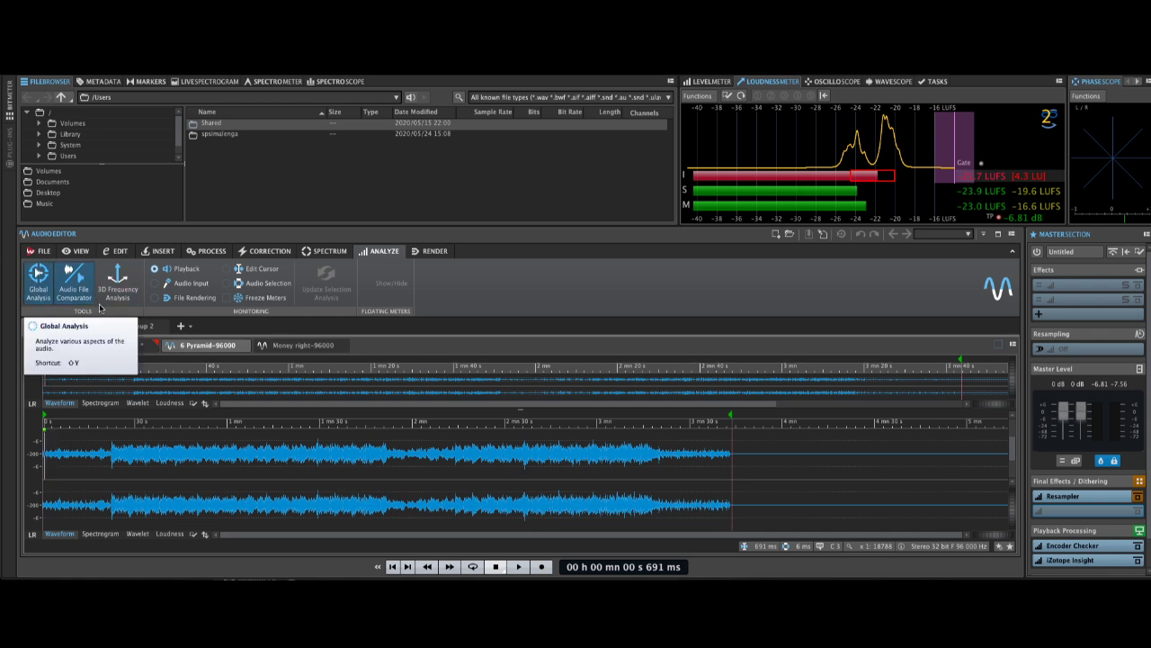
pyautogui.click(302, 346)
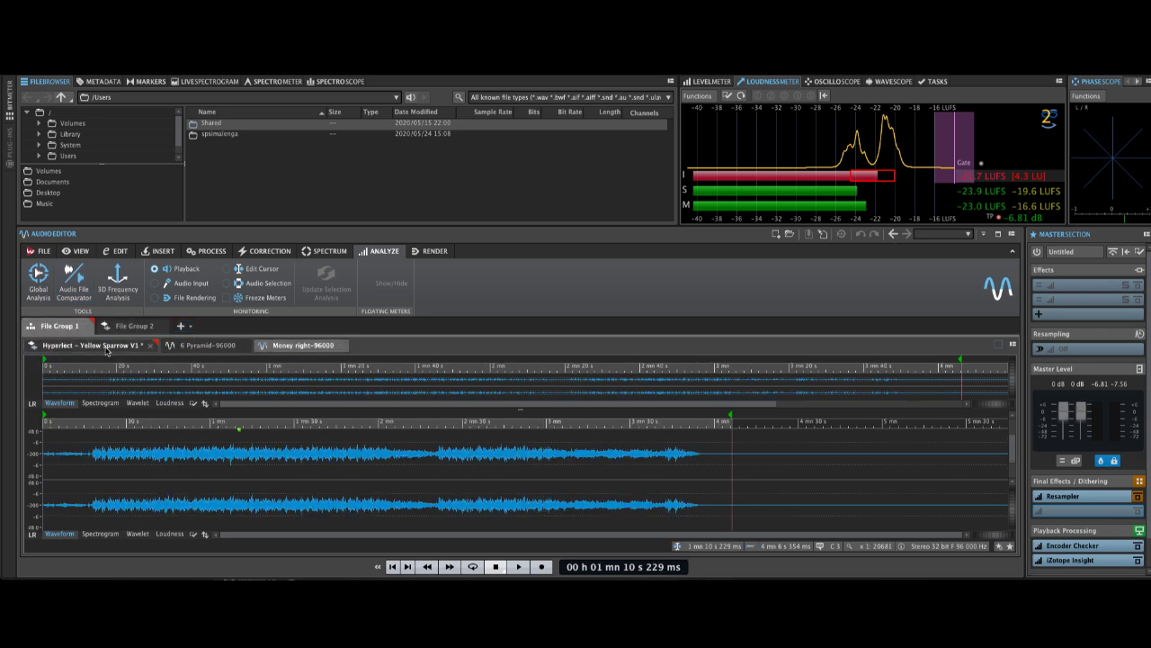
pyautogui.click(99, 346)
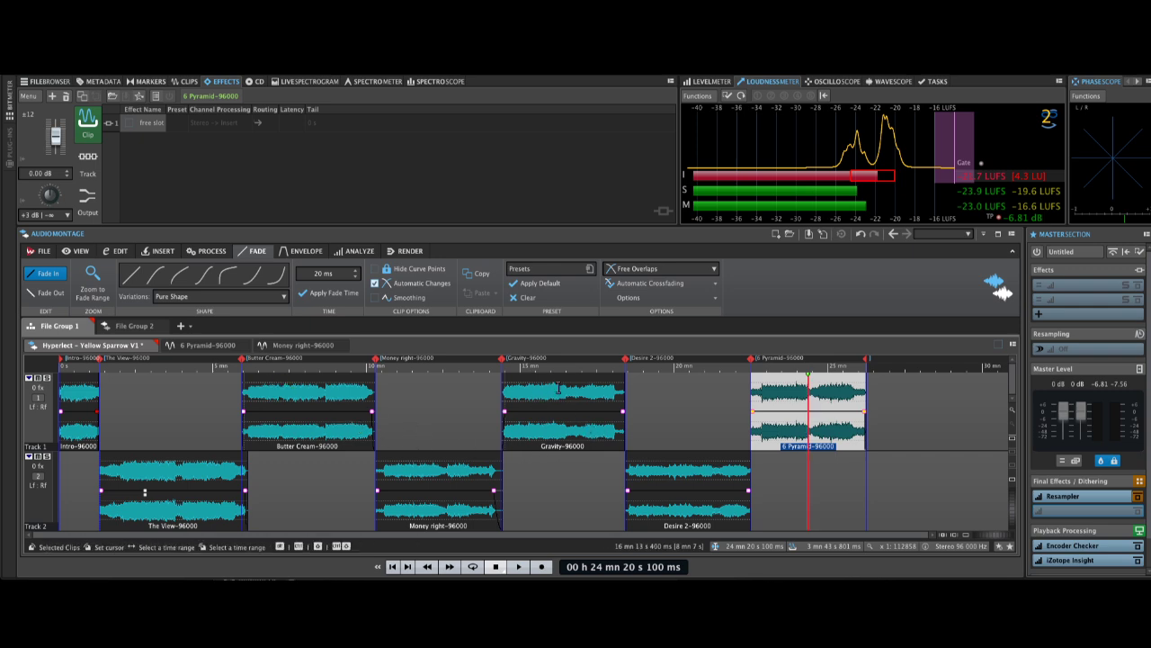
# Show the montage's render settings, check the V2 montage in File Group 2, and return to File Group 1.
pyautogui.click(407, 251)
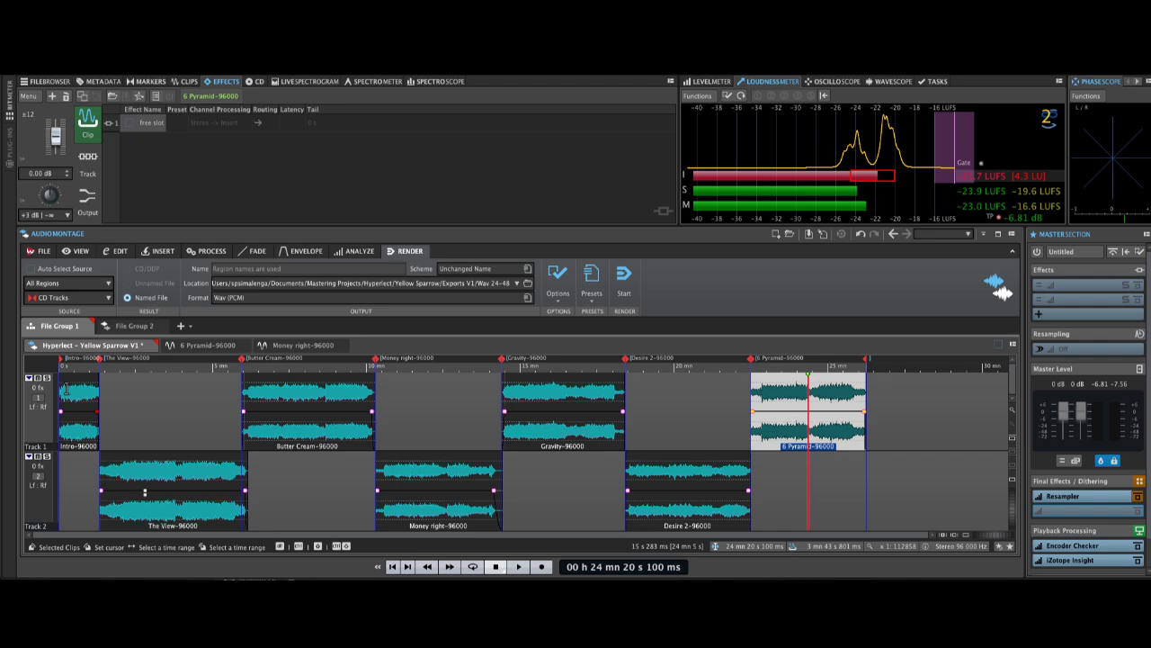
pyautogui.click(135, 326)
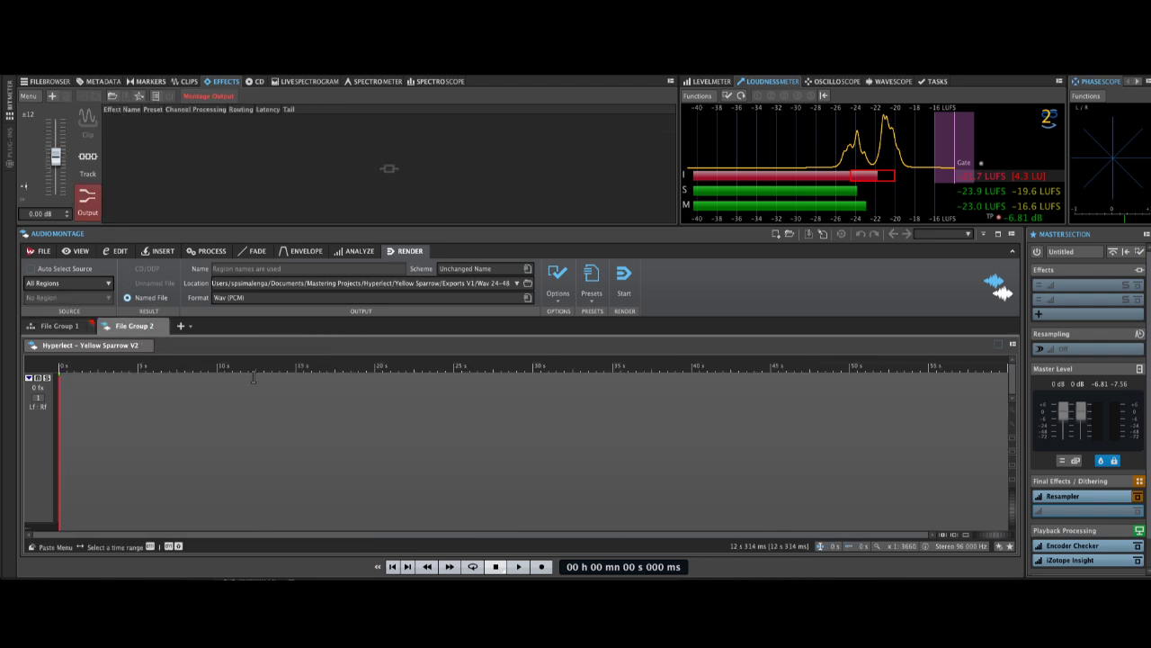
pyautogui.click(76, 327)
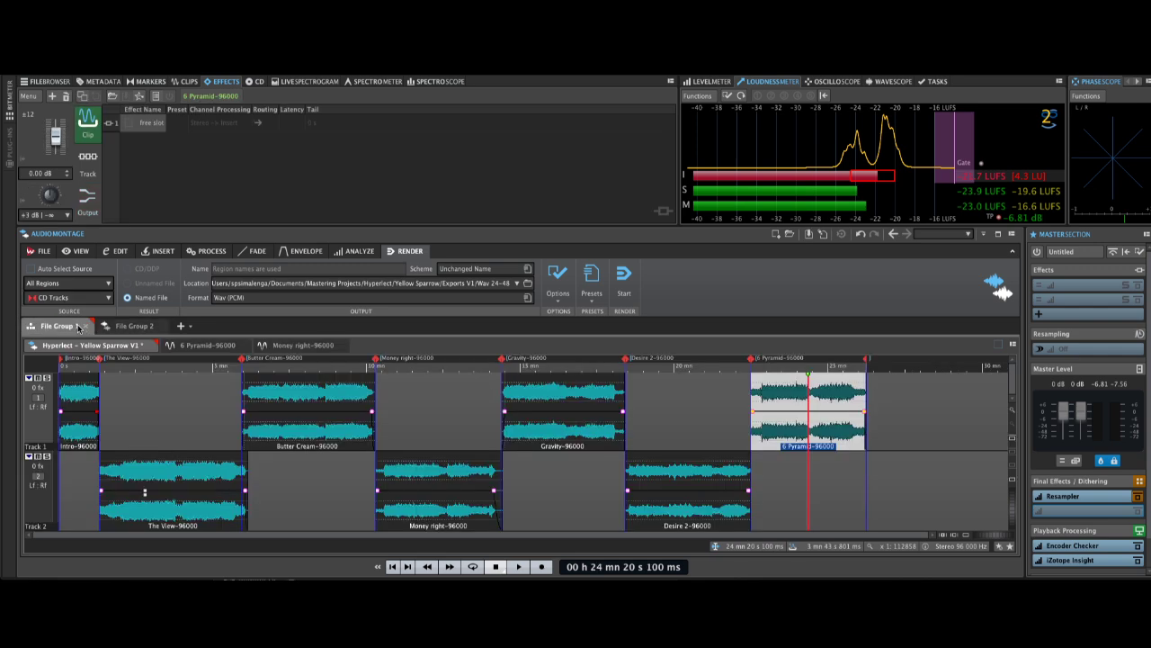
# Close File Group 1 without saving the V1 montage, and close the Hyperlect - Yellow Sparrow V2 montage.
pyautogui.click(85, 327)
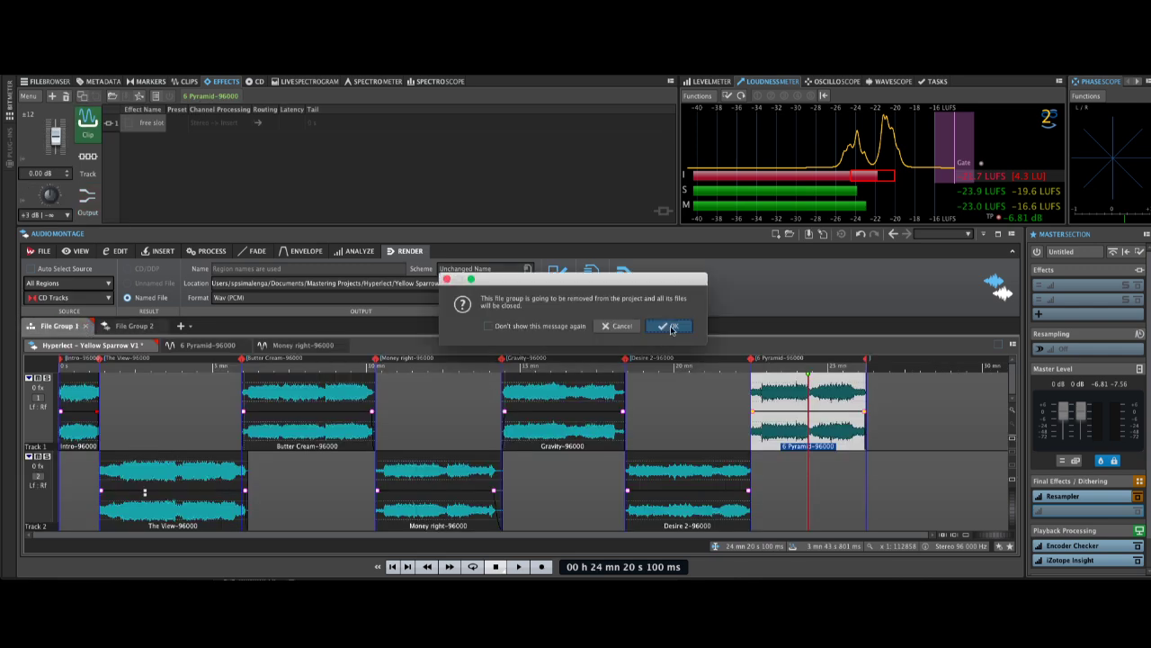
pyautogui.click(670, 328)
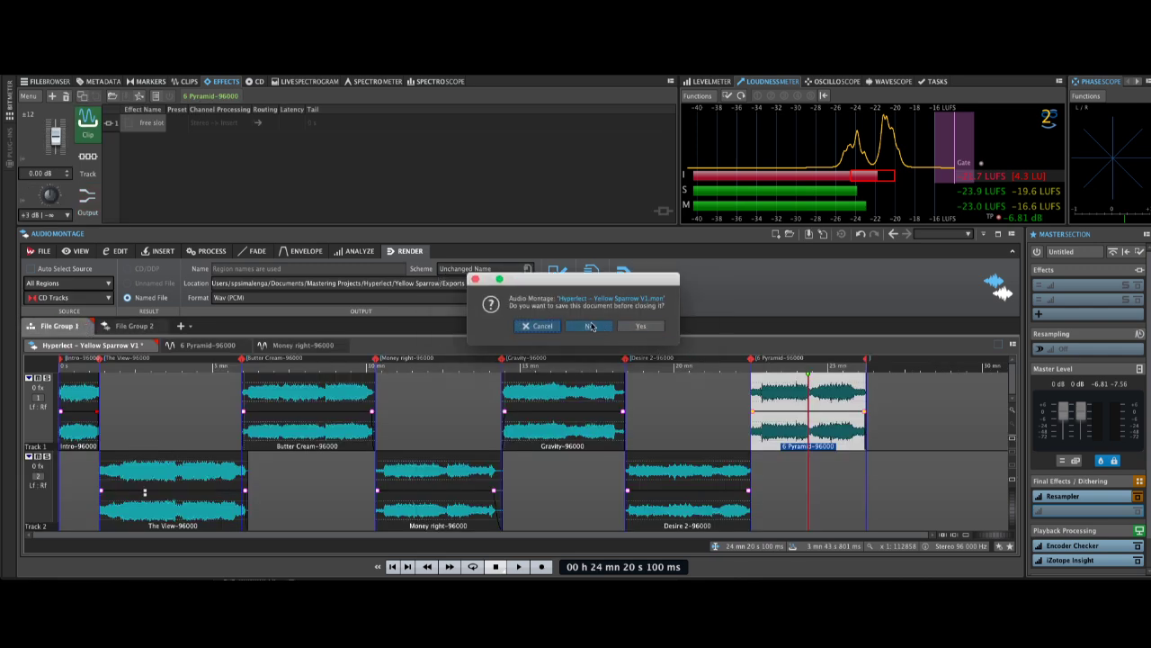
pyautogui.click(601, 327)
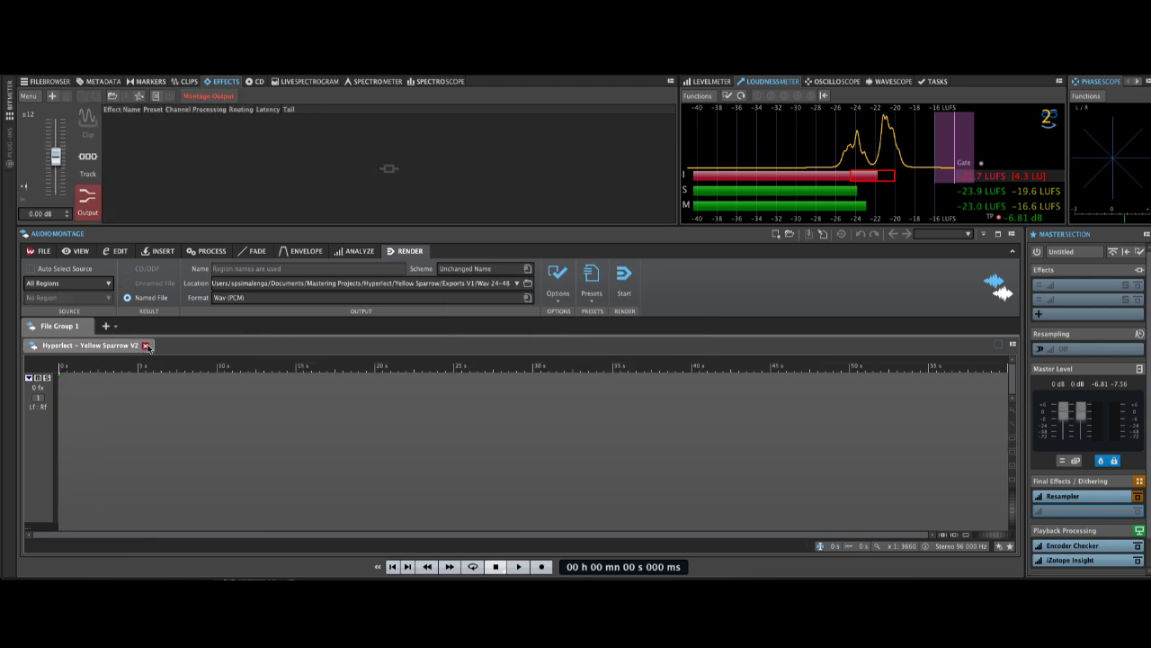
pyautogui.click(146, 345)
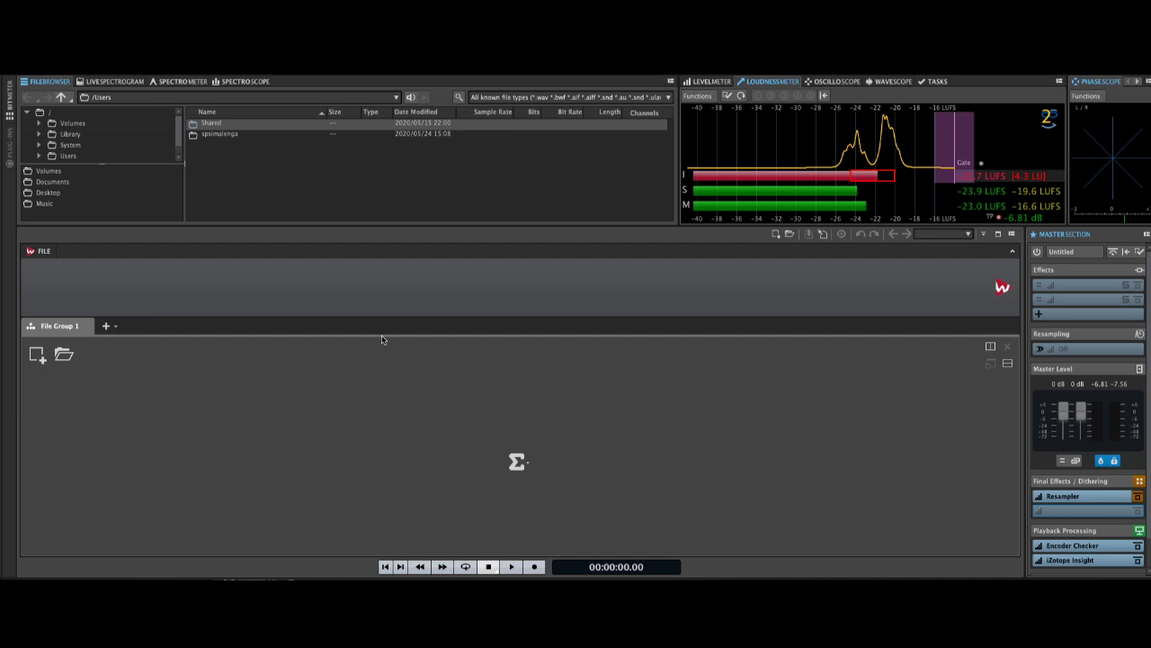
# Create a new custom audio montage in Stereo (CD Compatible) mode with a 96 000 Hz sample rate.
pyautogui.click(37, 355)
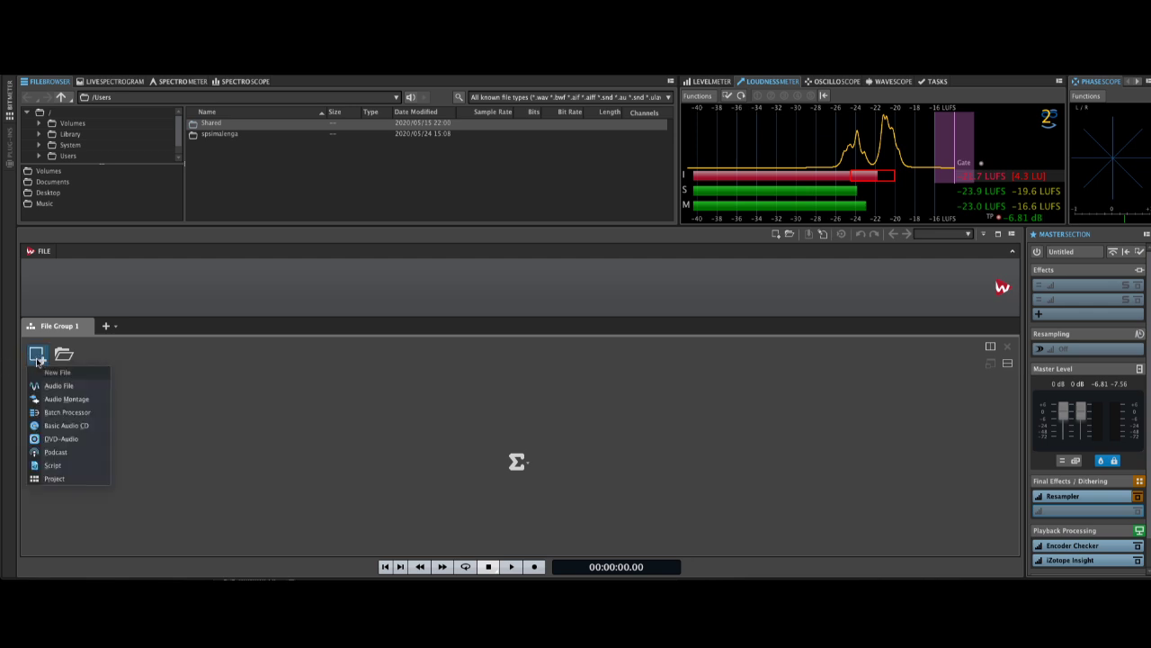
pyautogui.click(69, 405)
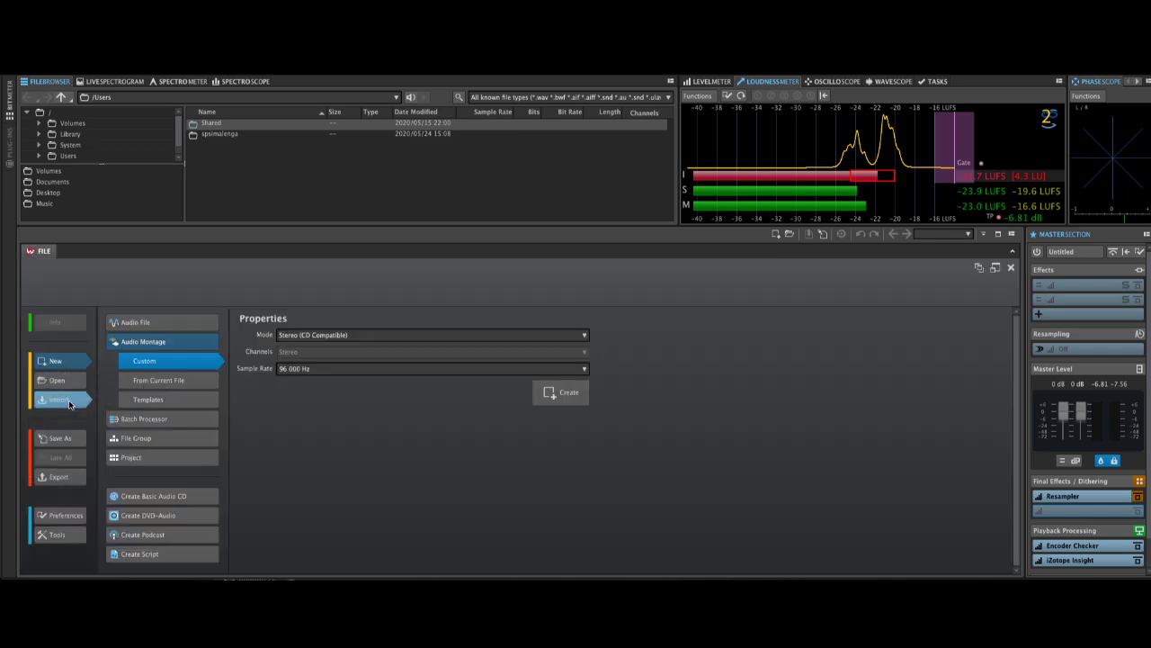
pyautogui.click(575, 403)
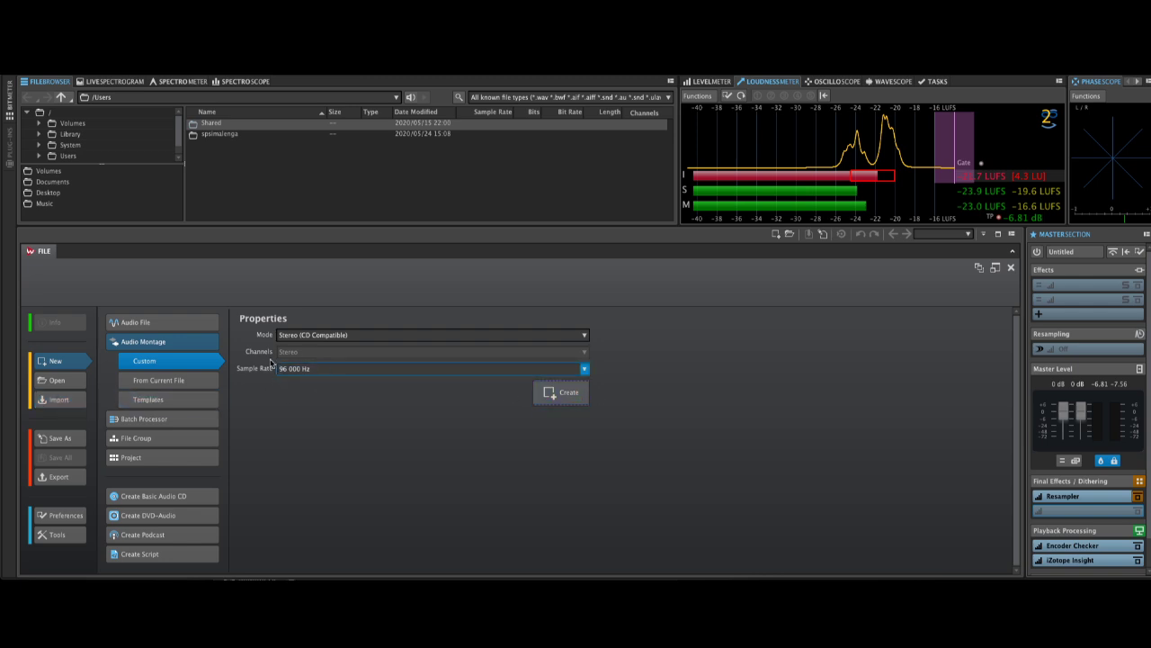
pyautogui.click(569, 393)
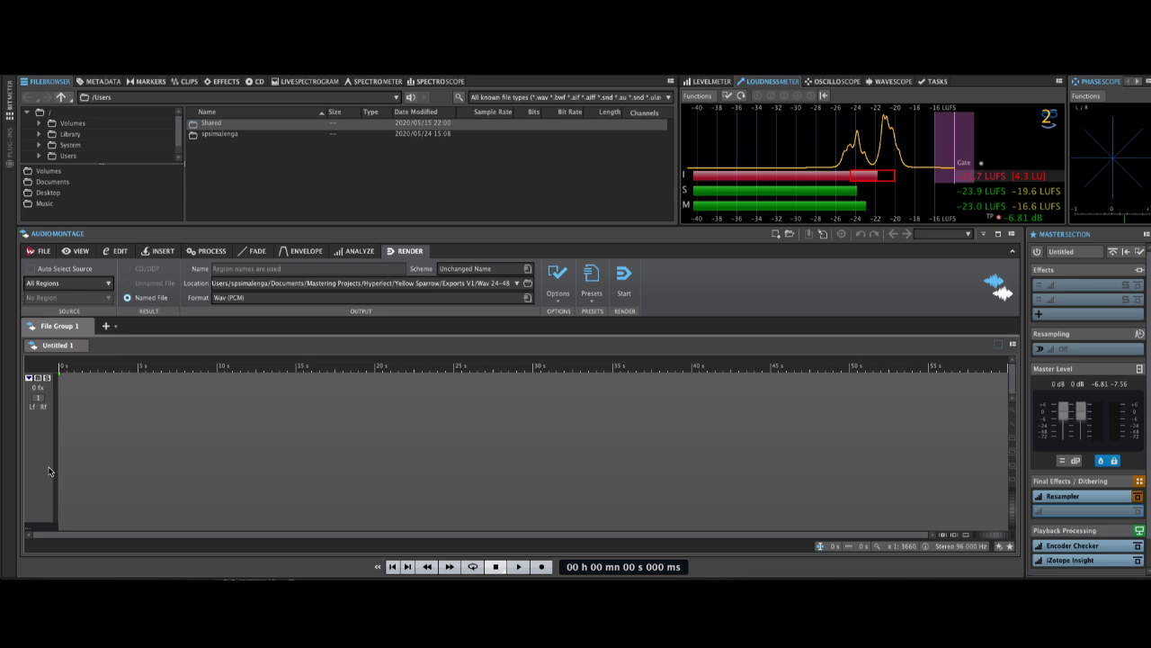
# Open the file selector for inserting audio files into the montage's empty track.
pyautogui.rightClick(165, 415)
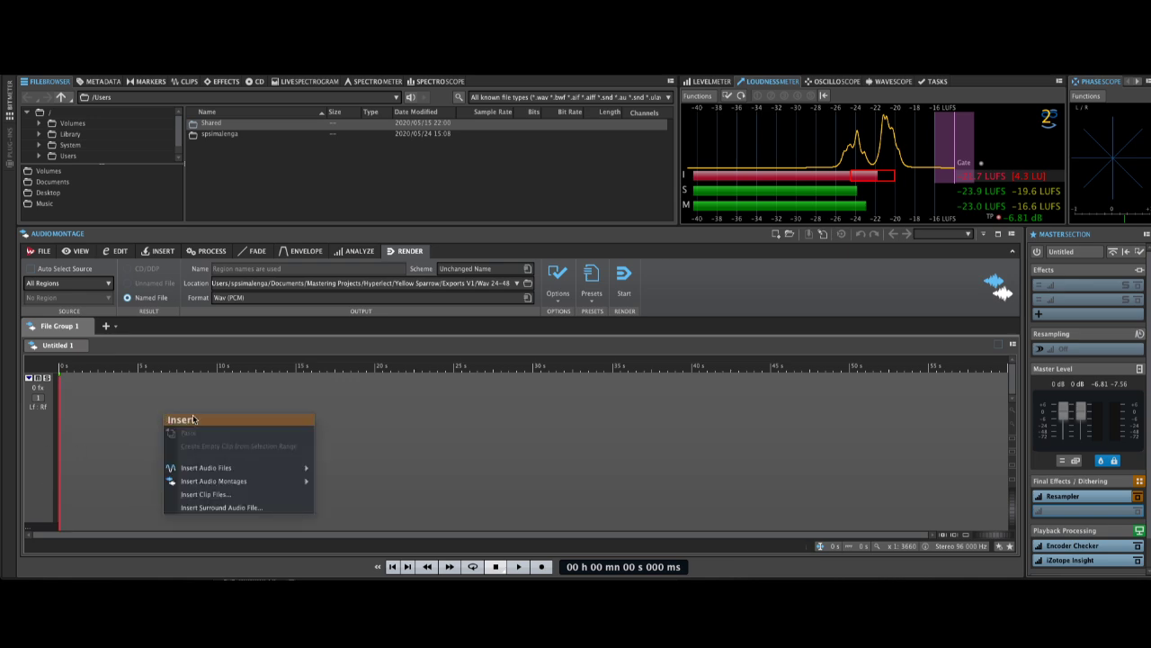
pyautogui.rightClick(328, 379)
pyautogui.moveTo(358, 434)
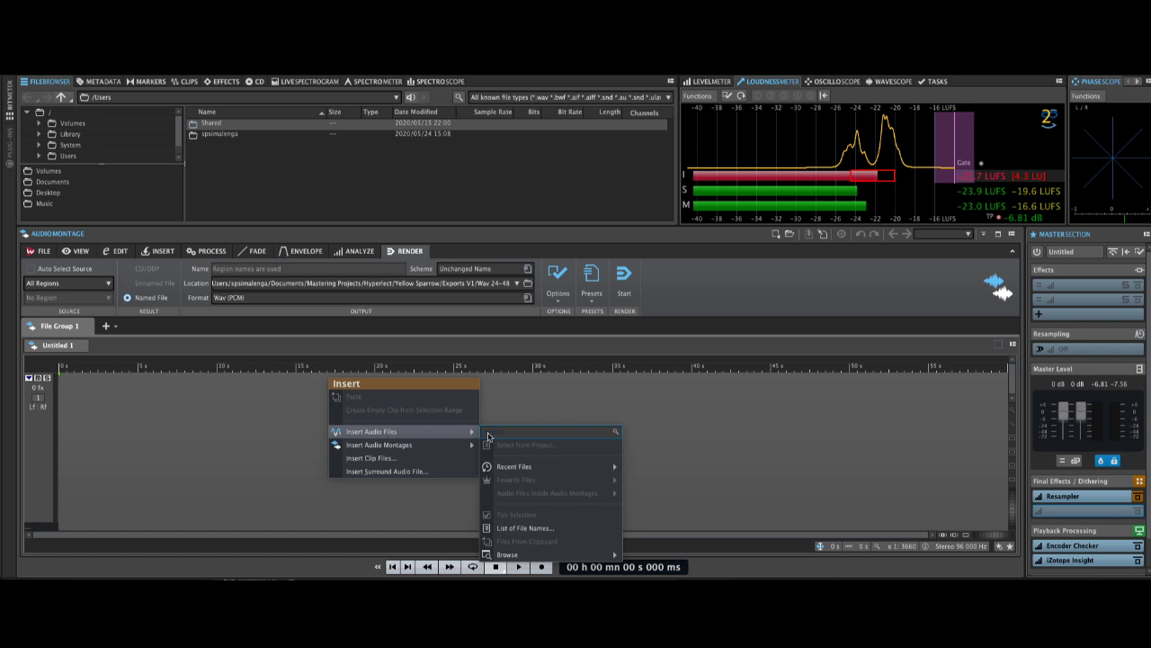
pyautogui.moveTo(534, 558)
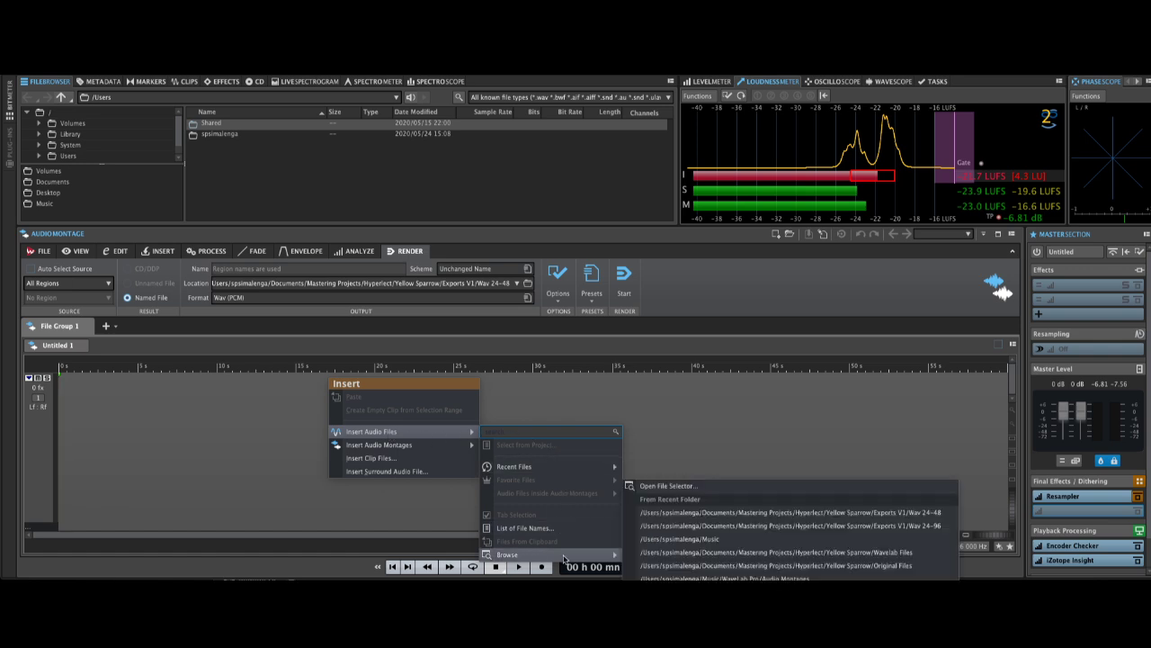
pyautogui.click(697, 487)
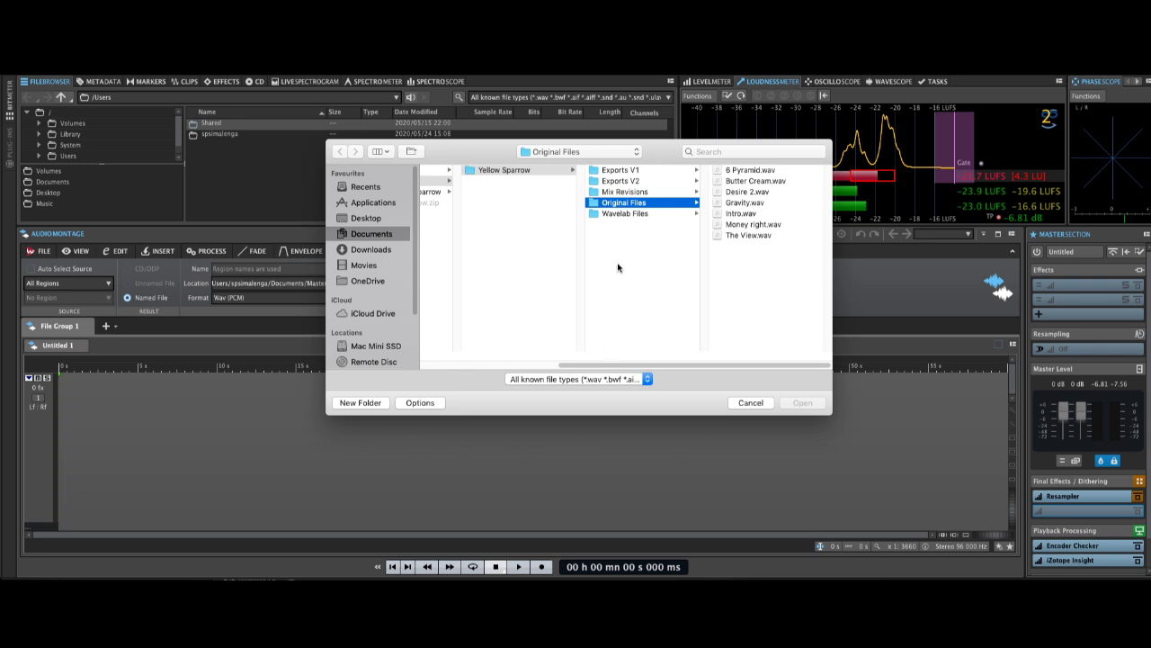
# Open all the WAV files from the Original Files folder inside the Yellow Sparrow project folder.
pyautogui.click(437, 182)
pyautogui.click(606, 171)
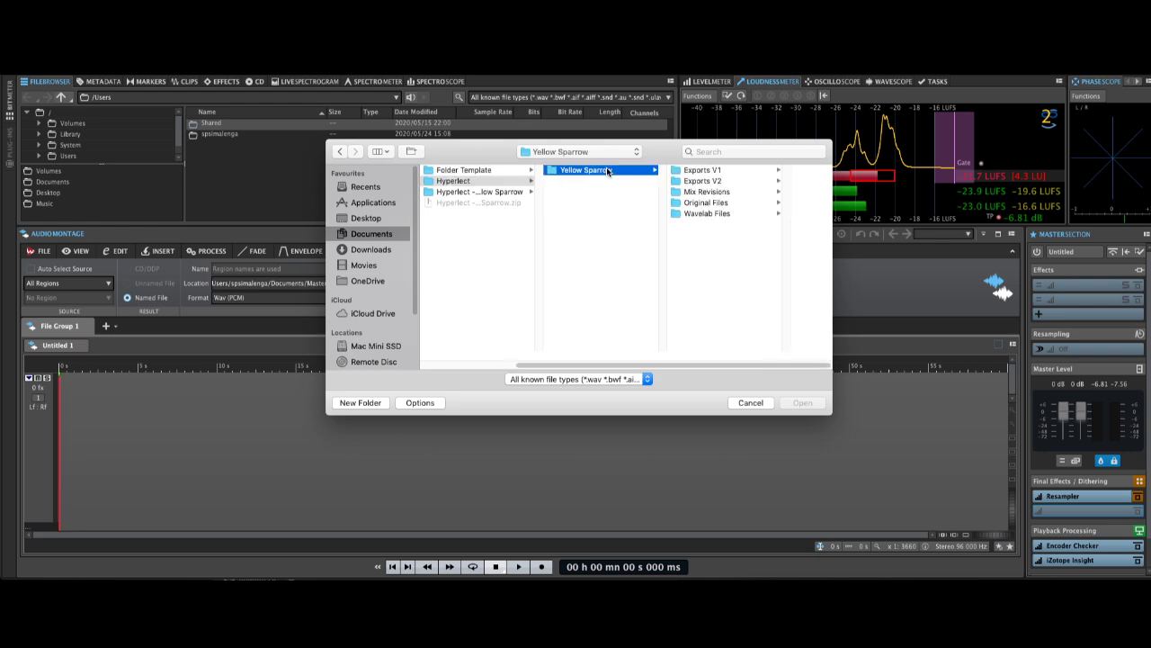
pyautogui.click(722, 205)
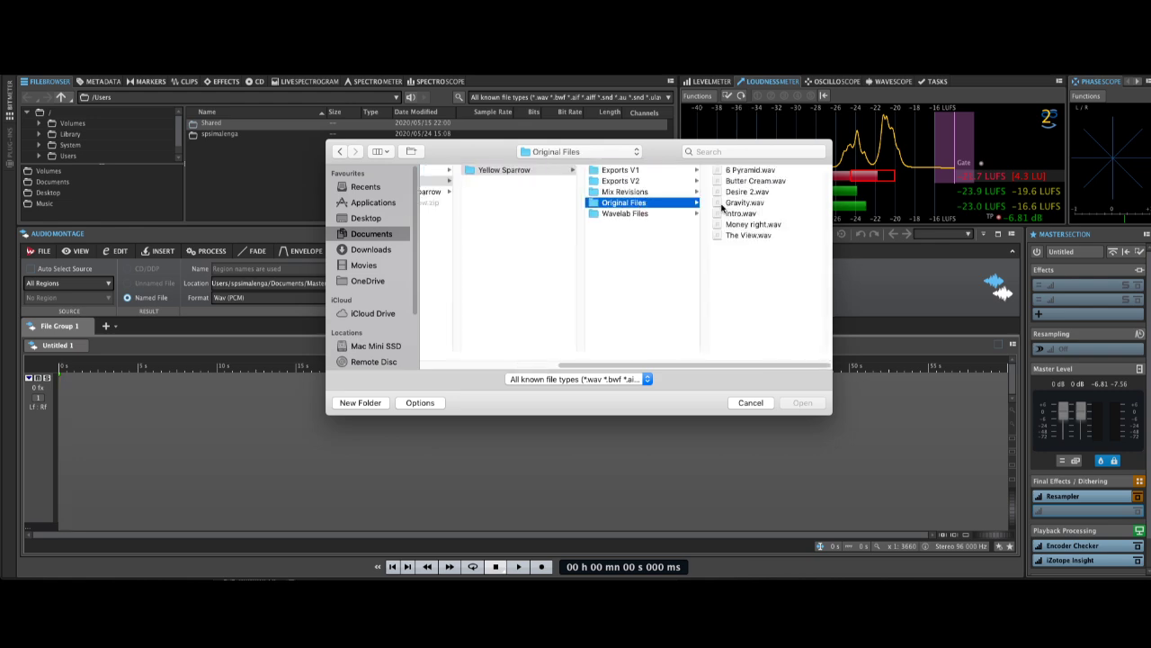
pyautogui.click(619, 183)
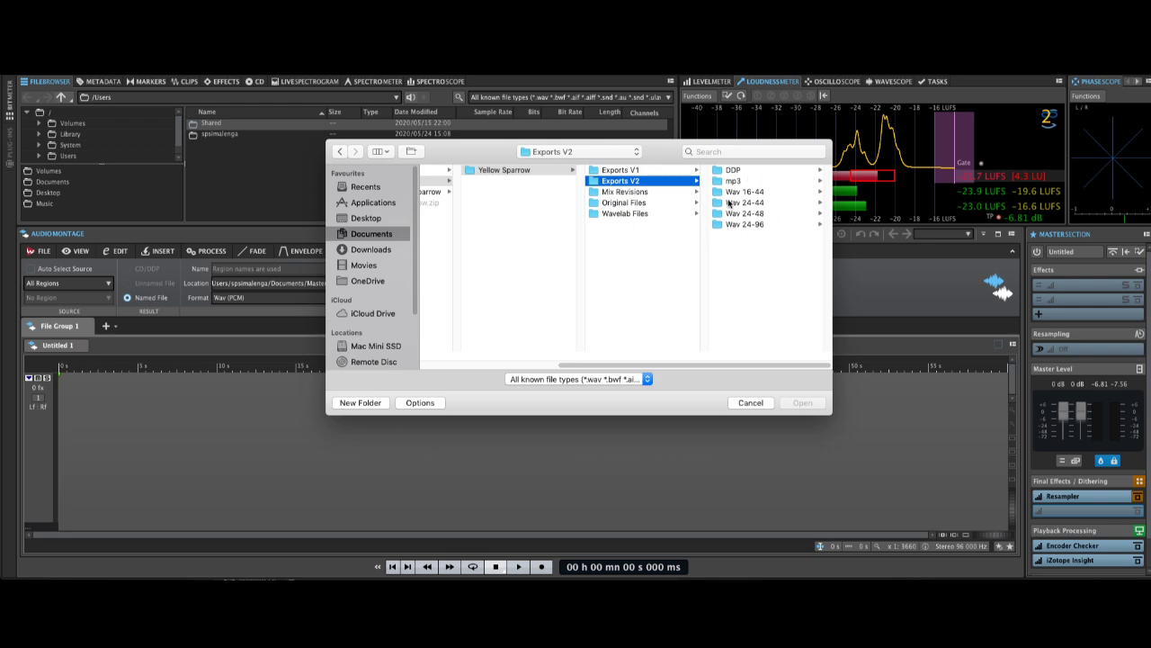
pyautogui.click(621, 203)
pyautogui.moveTo(765, 235); pyautogui.dragTo(778, 171)
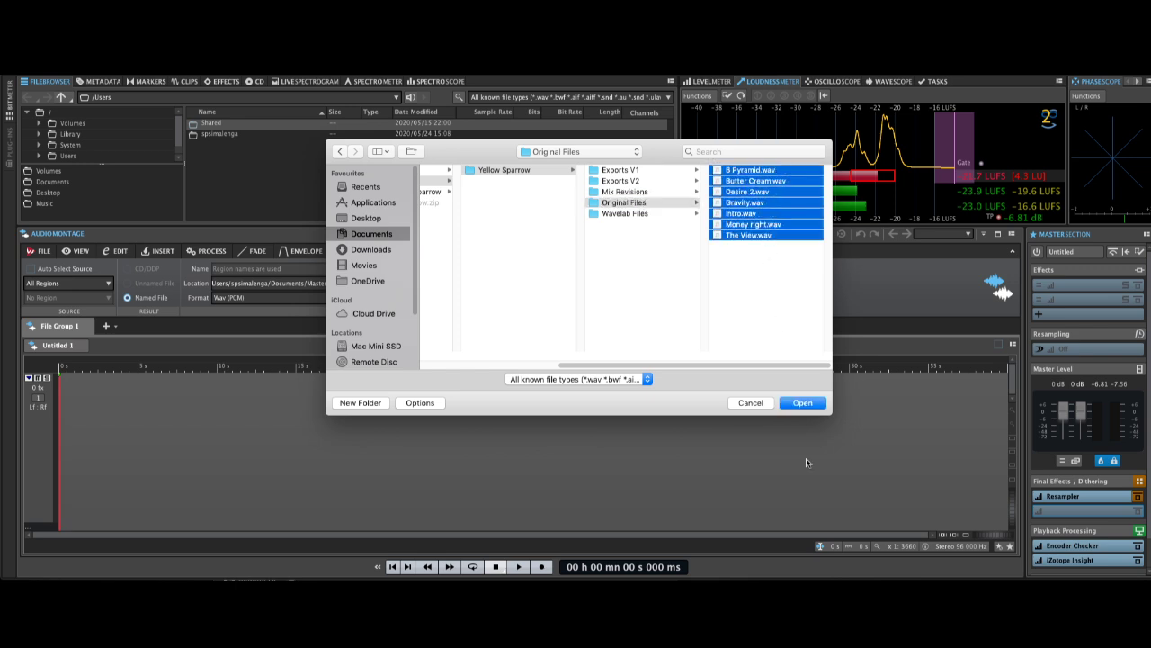
pyautogui.click(802, 403)
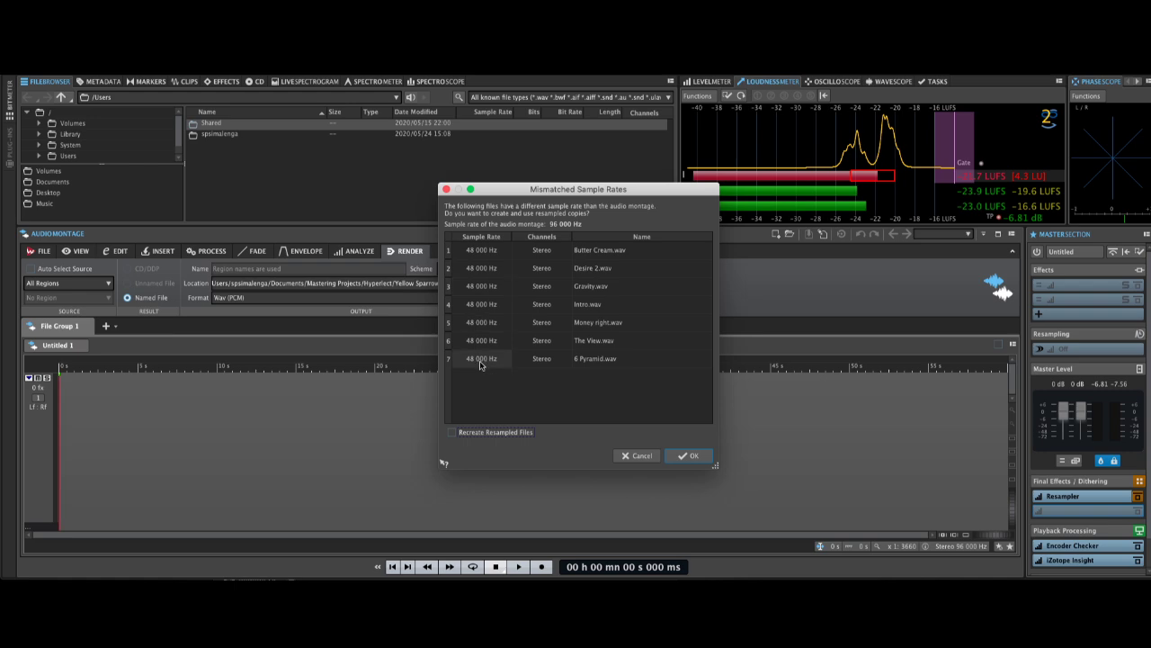
# Accept resampled copies of the mismatched files and save the montage as "Hyperlect - Yellow Sparrow" in the Wavelab Files folder.
pyautogui.click(694, 460)
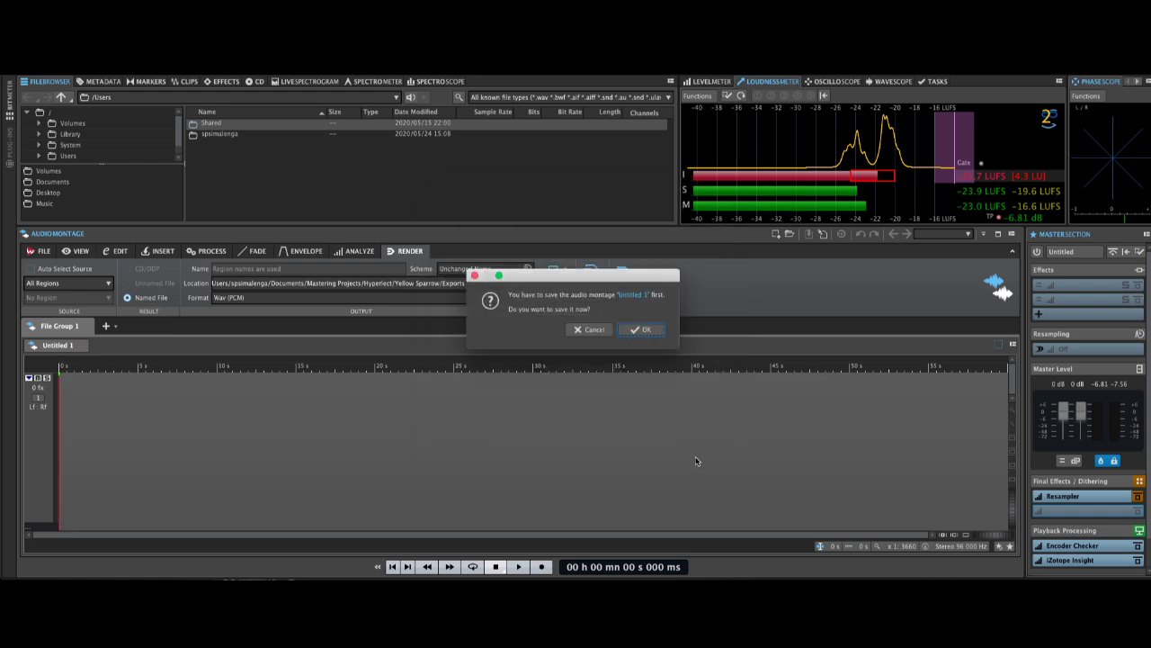
pyautogui.click(641, 327)
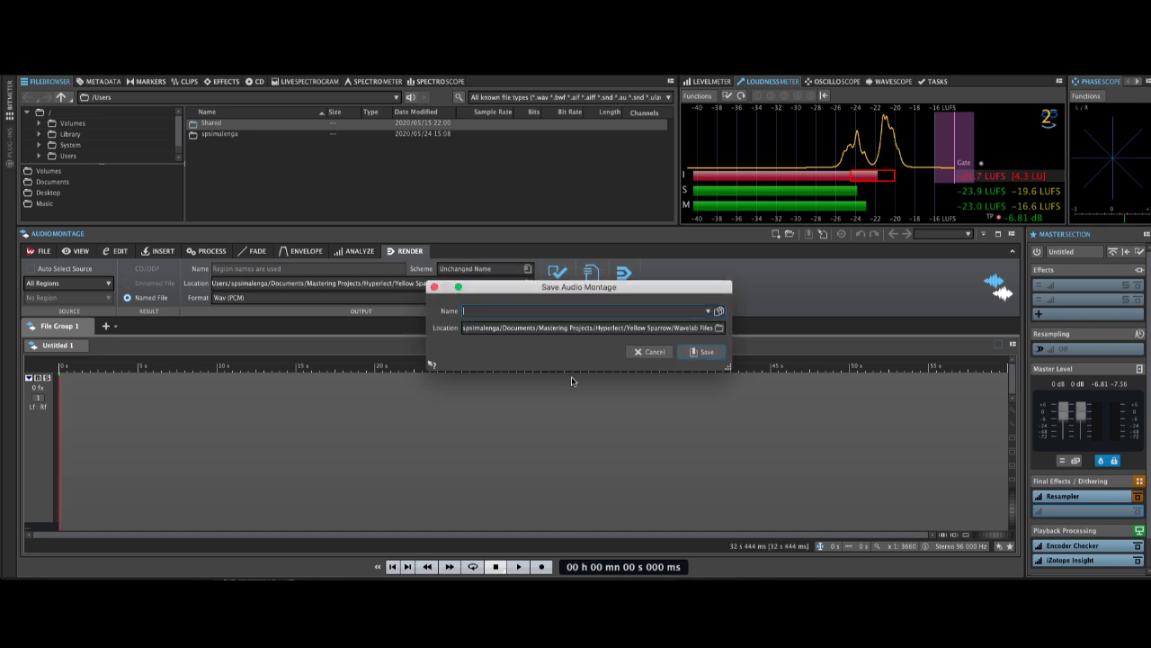
pyautogui.write('Hyperlect')
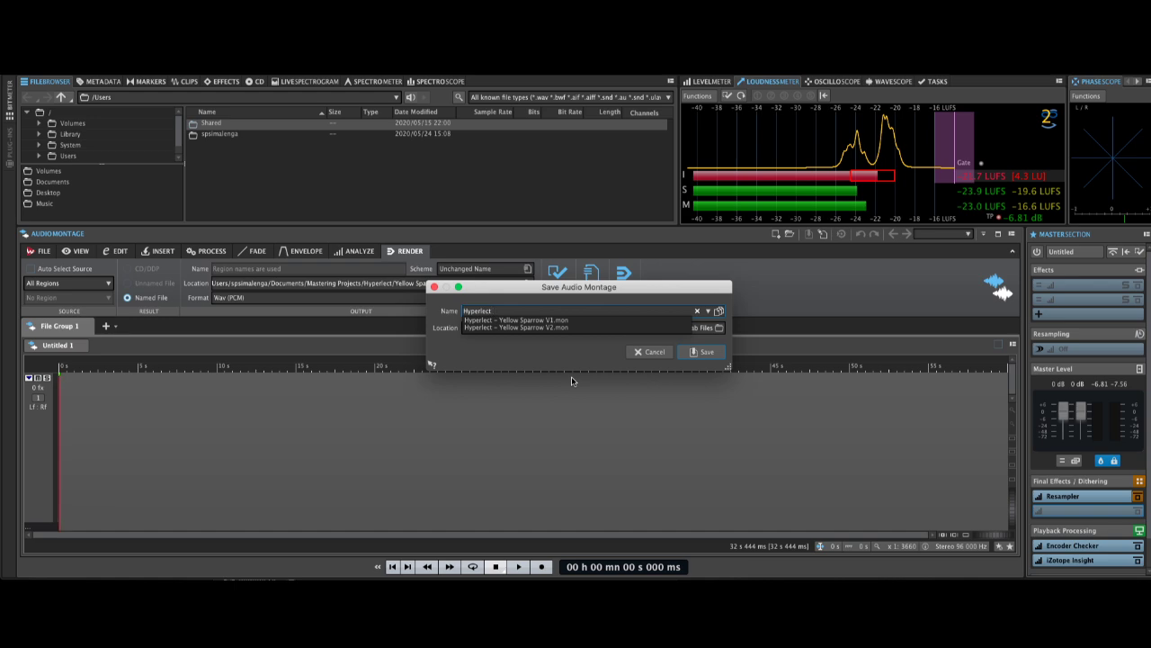
pyautogui.write(' - Yellow Sparrow')
pyautogui.write('er')
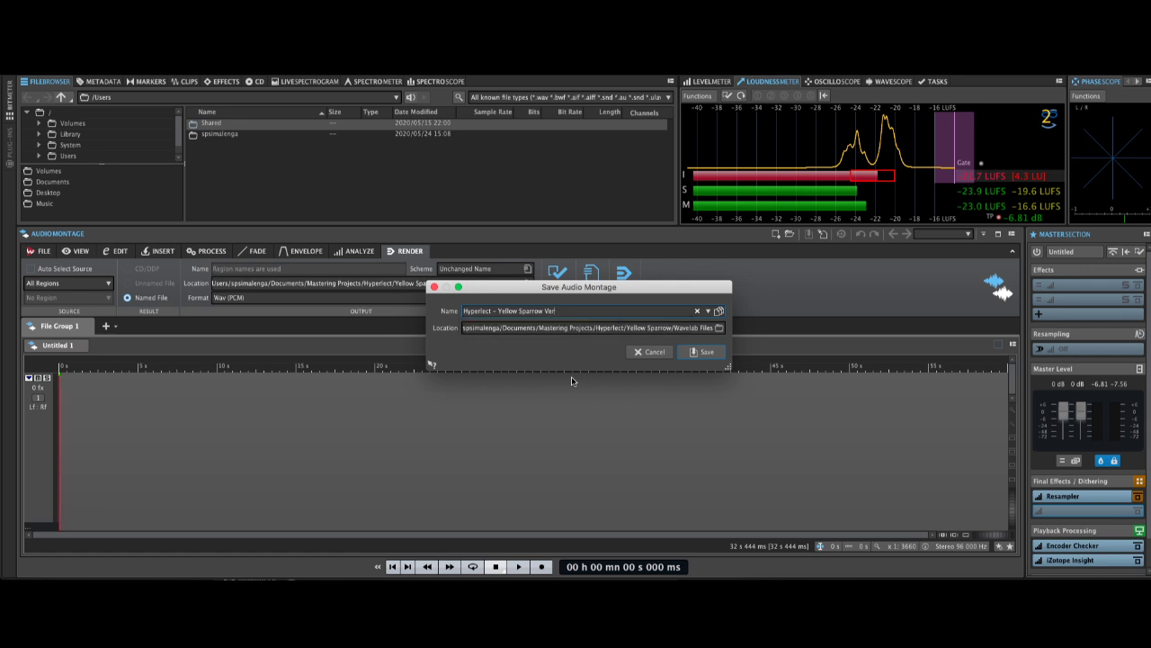
pyautogui.press('BackSpace')
pyautogui.press('BackSpace')
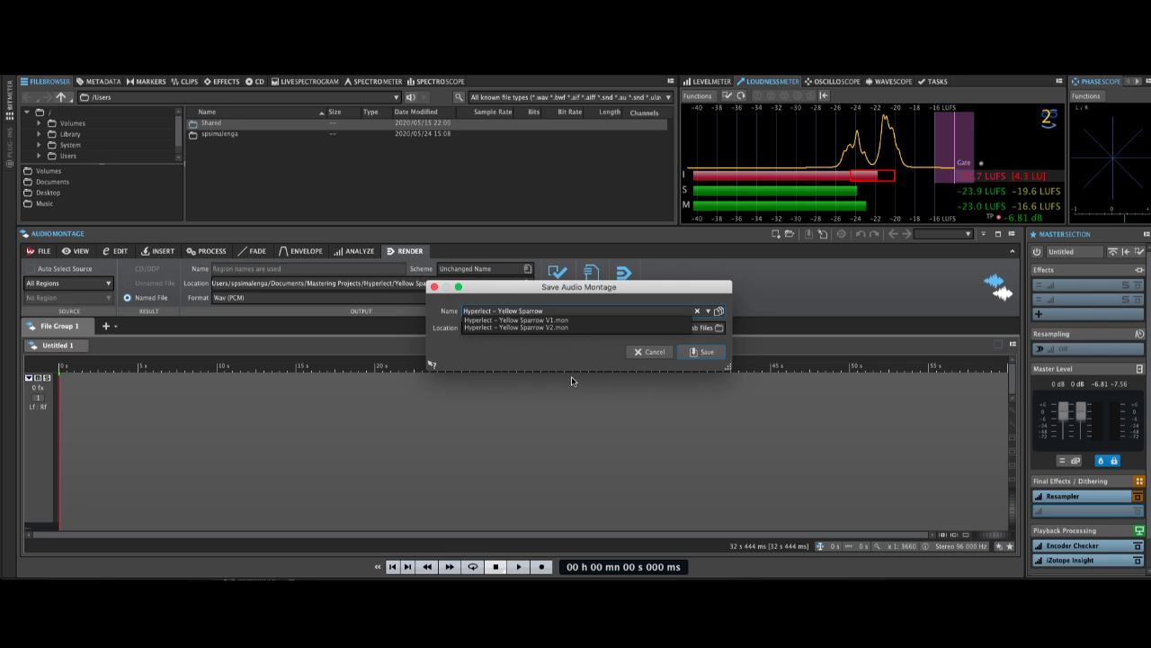
pyautogui.click(711, 354)
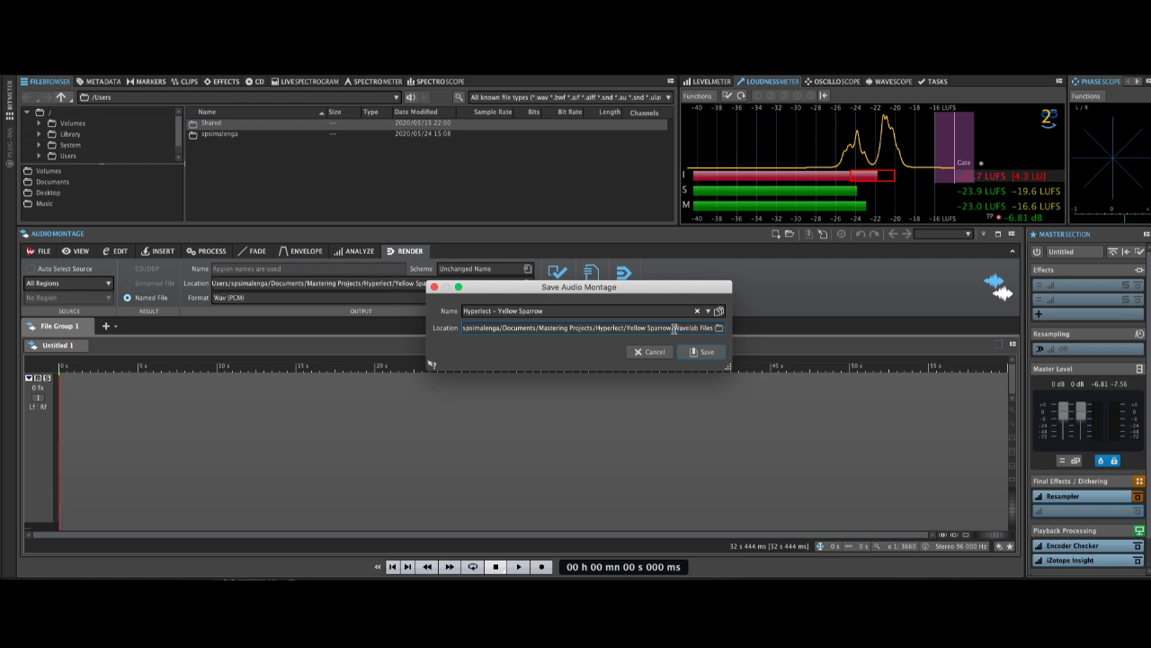
pyautogui.moveTo(674, 328); pyautogui.dragTo(728, 333)
pyautogui.click(706, 351)
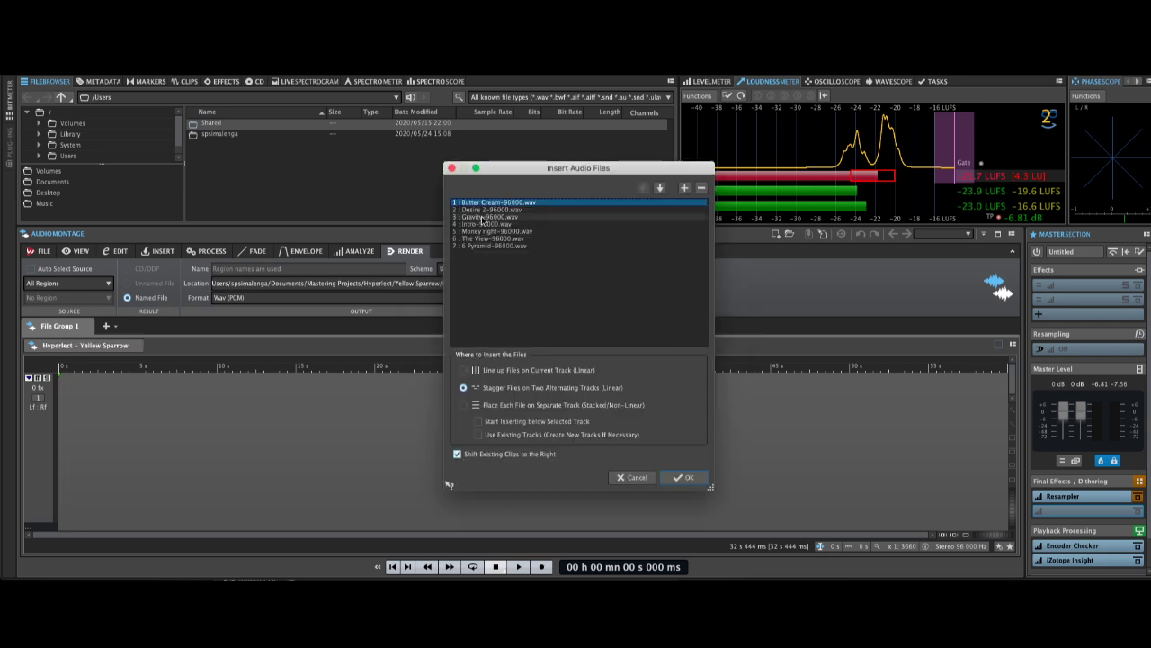
# Insert the files staggered on two alternating tracks and fit the whole montage in the view.
pyautogui.click(512, 370)
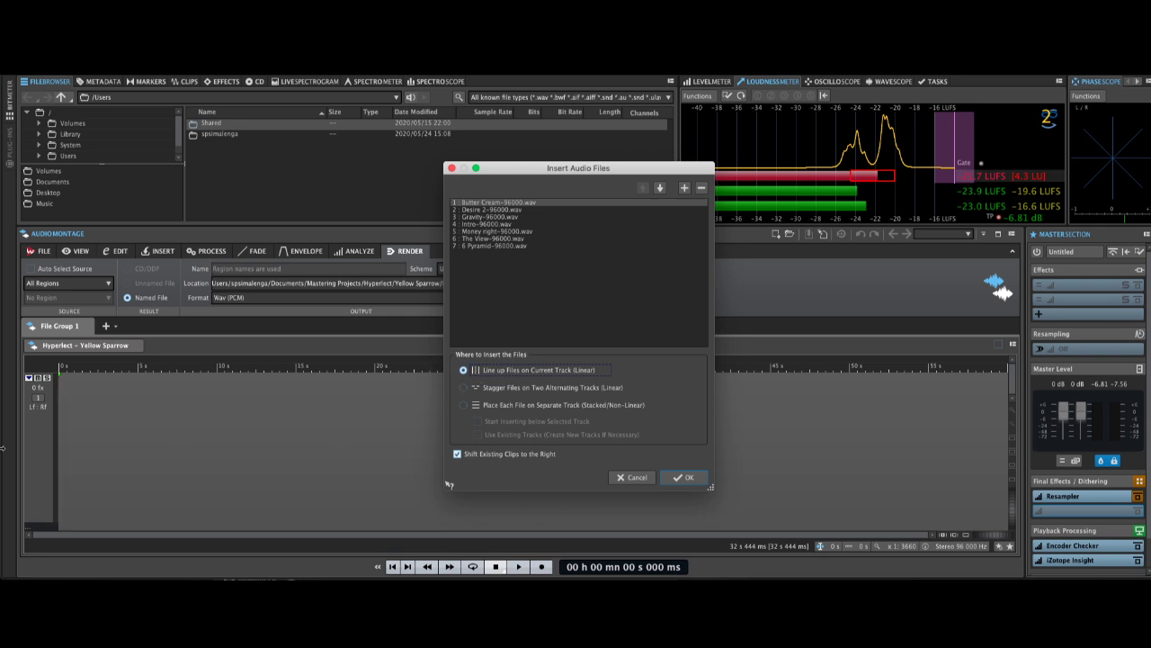
pyautogui.click(502, 386)
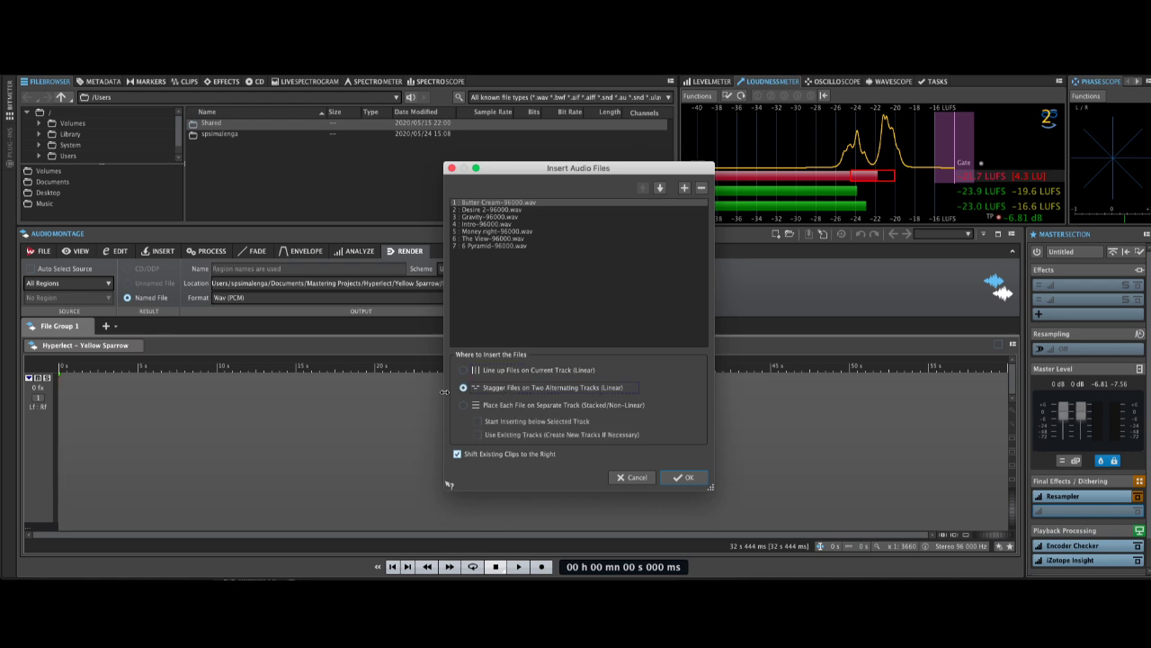
pyautogui.click(685, 478)
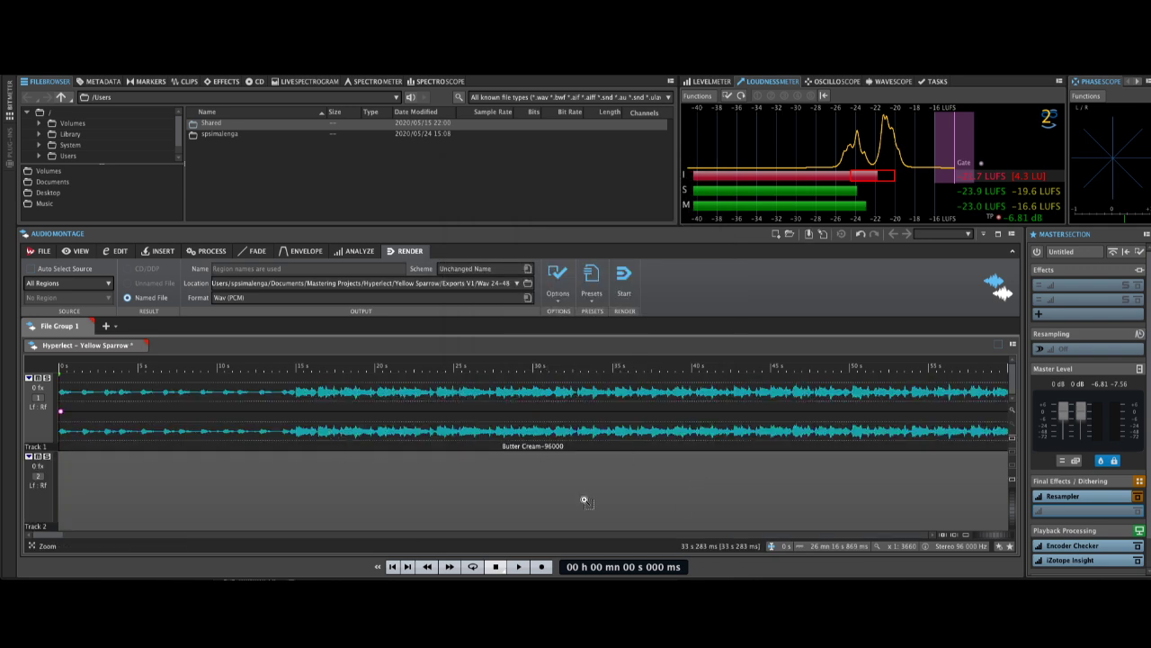
pyautogui.click(991, 544)
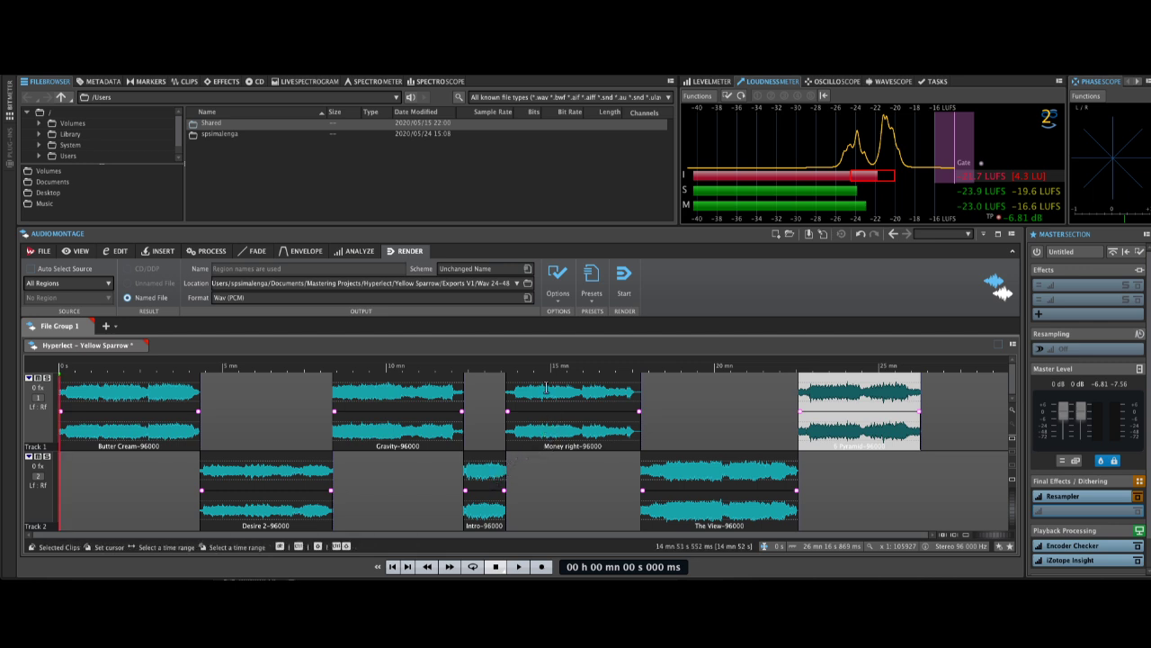
# Reorder the montage's clip list so that Intro-96000 comes first and The View-96000 second.
pyautogui.click(480, 505)
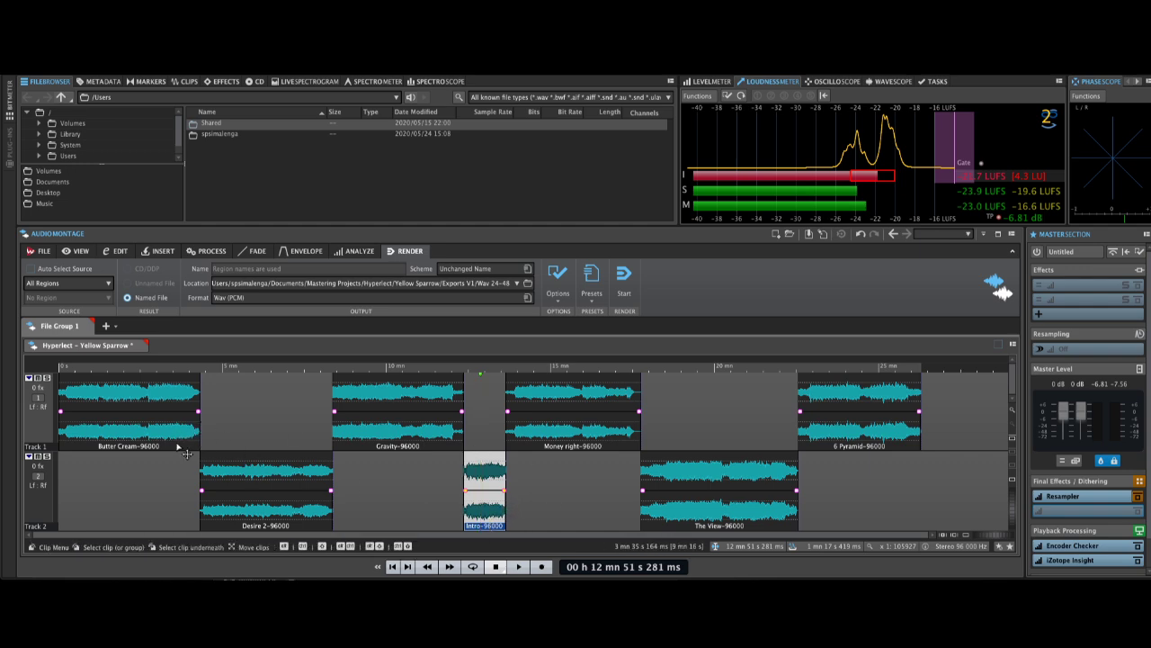
pyautogui.click(180, 82)
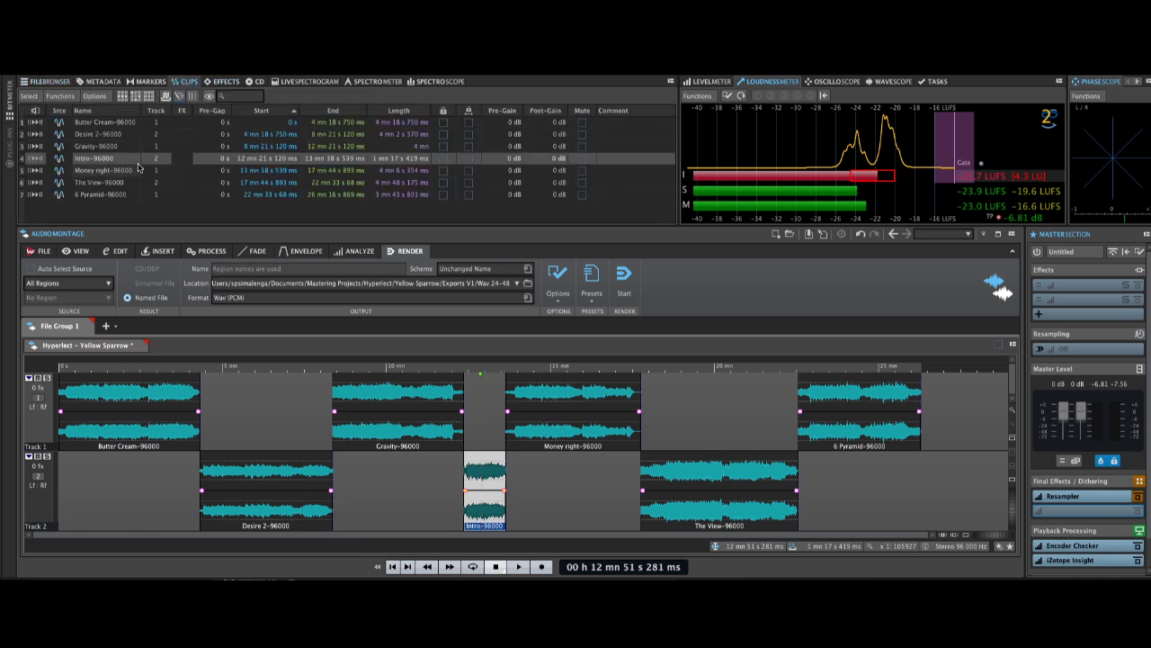
pyautogui.moveTo(94, 158); pyautogui.dragTo(99, 123)
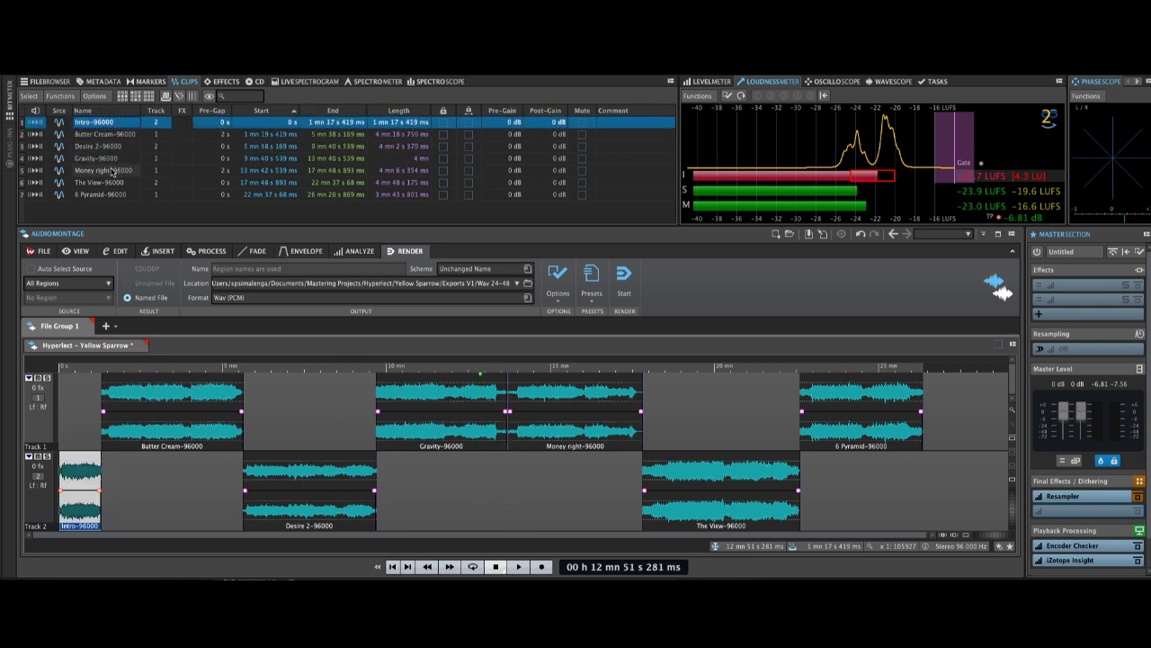
pyautogui.moveTo(99, 182); pyautogui.dragTo(81, 137)
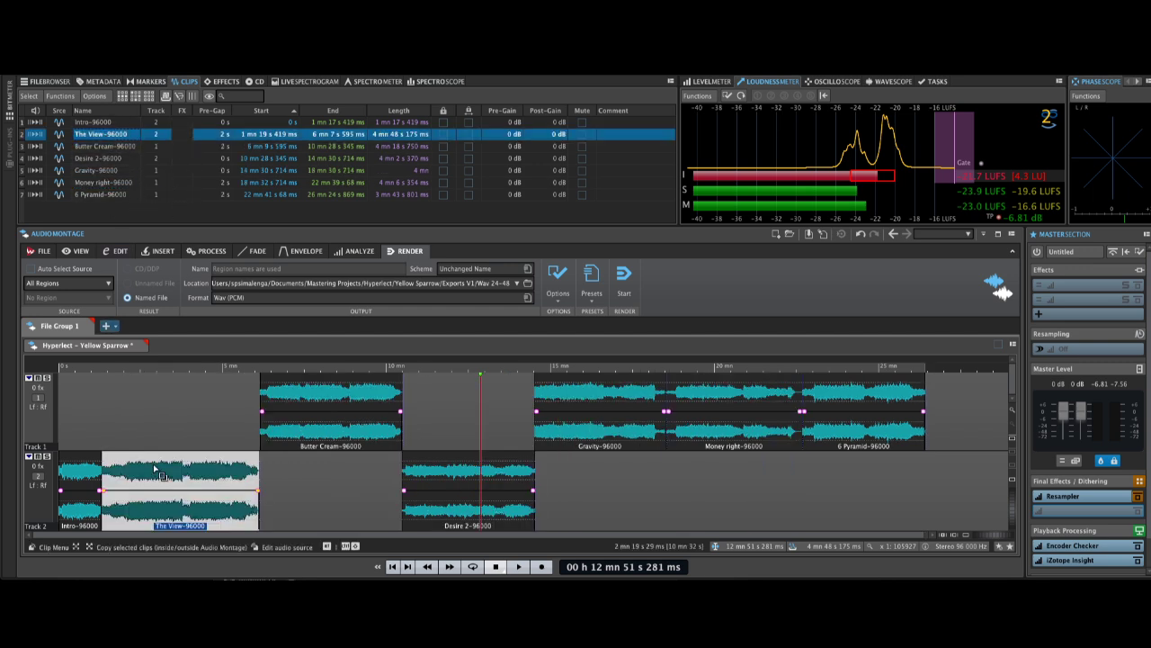
# Reassign Intro-96000 to track 1 and Money right-96000 to track 2 so that consecutive clips alternate between the tracks.
pyautogui.click(74, 517)
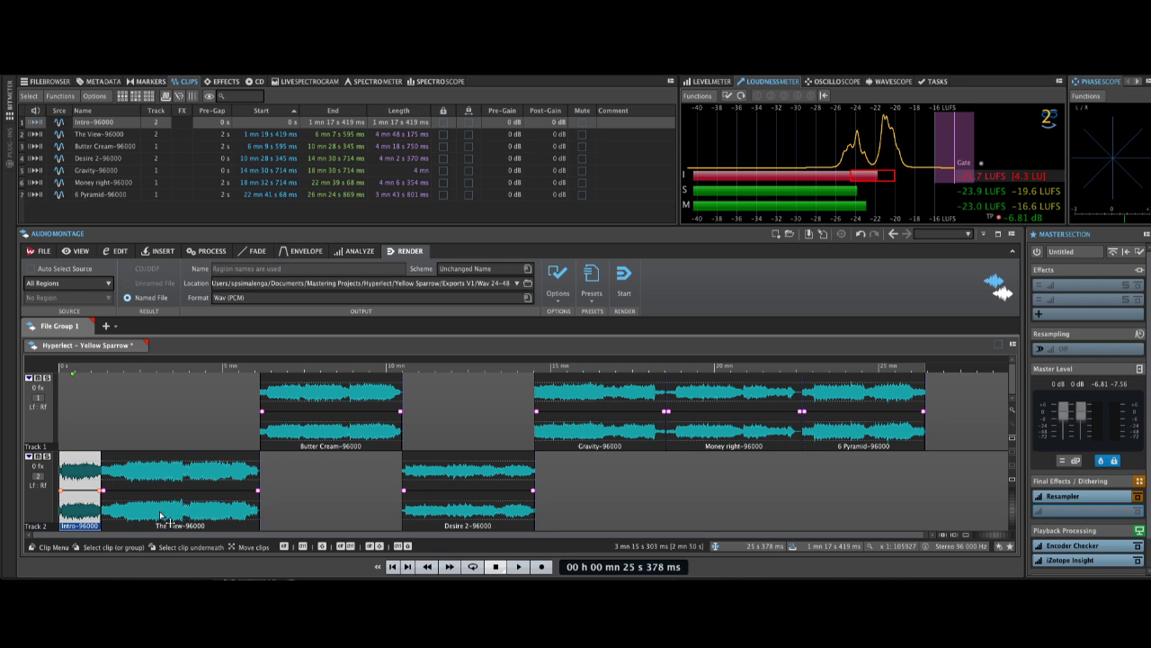
pyautogui.click(79, 509)
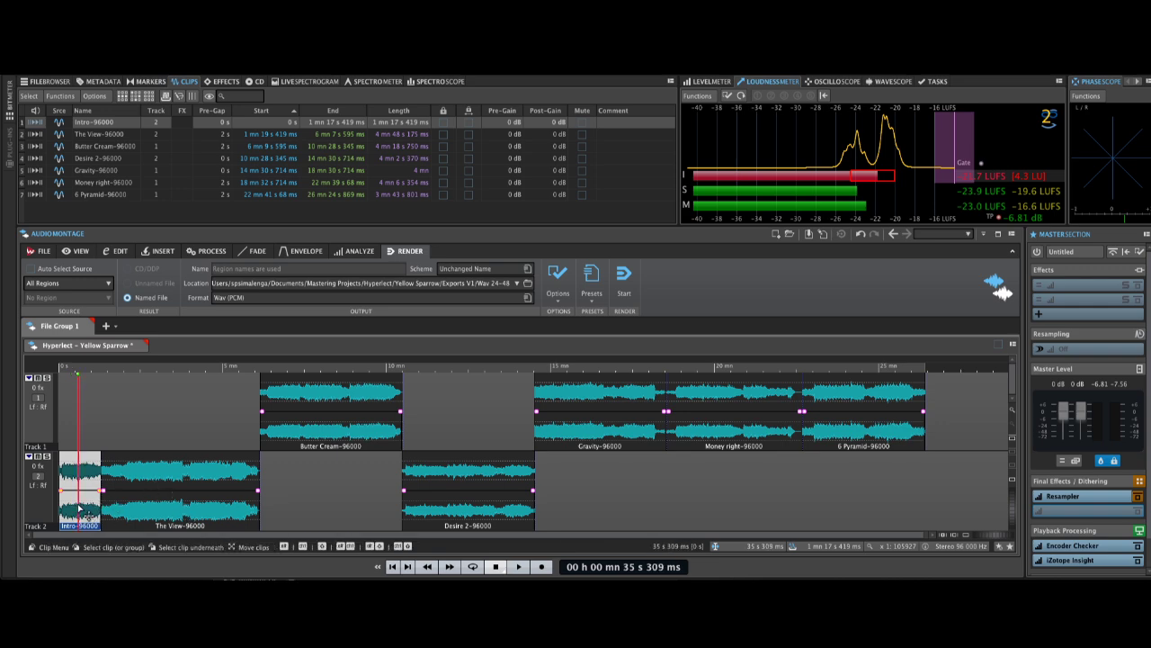
pyautogui.click(155, 124)
pyautogui.click(174, 155)
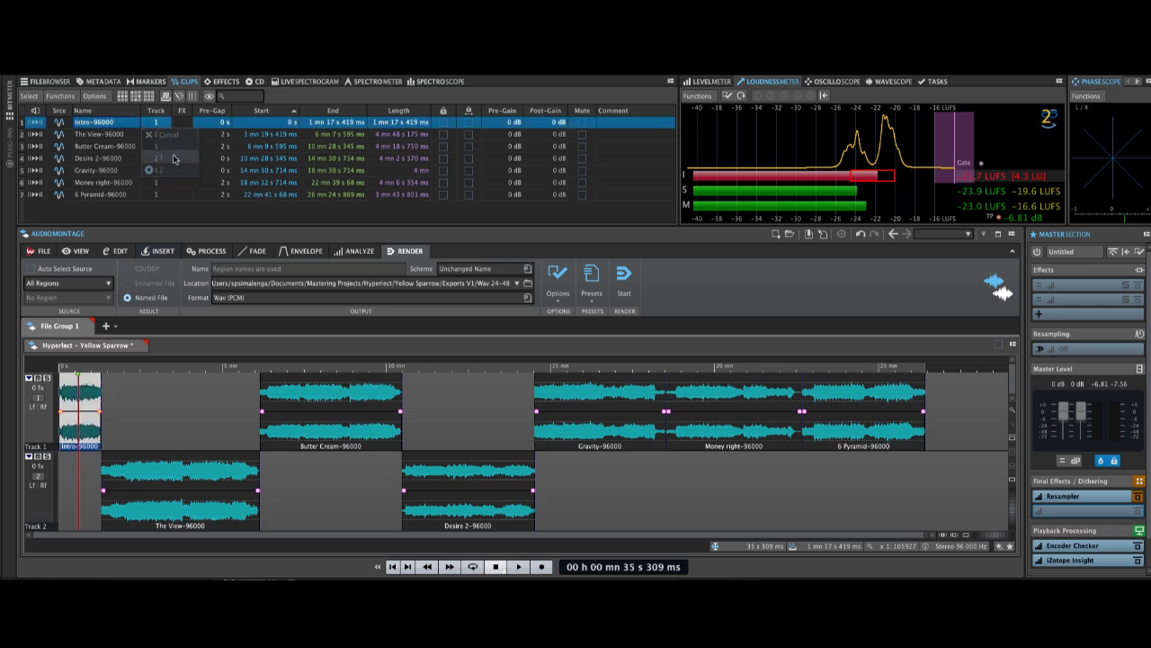
pyautogui.click(744, 440)
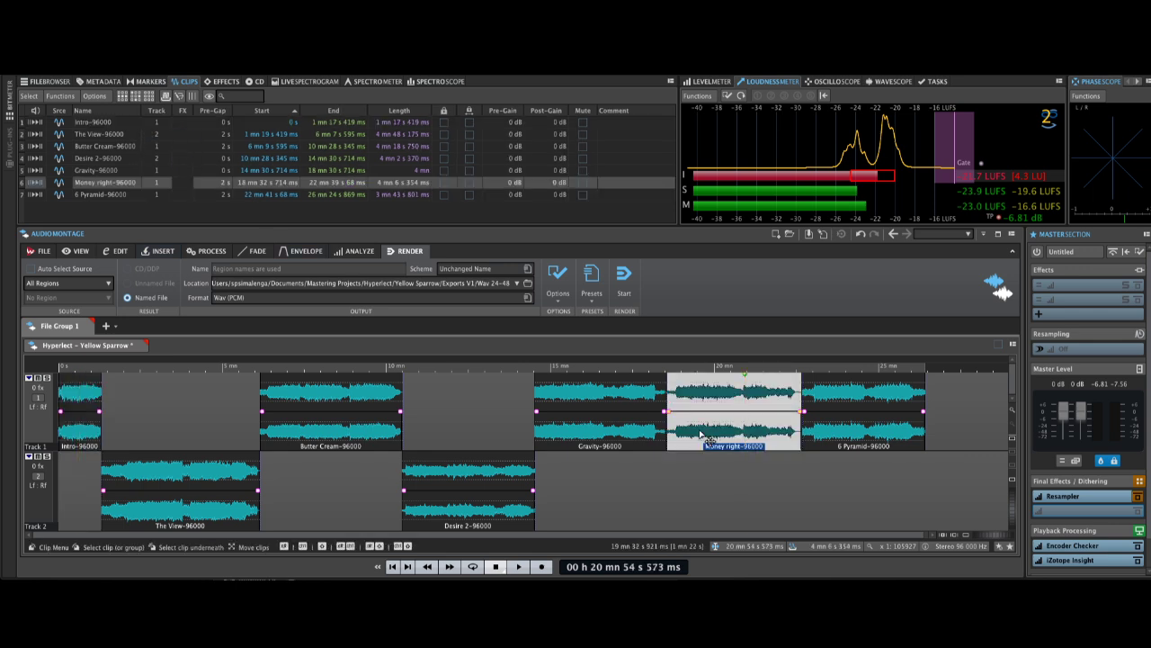
pyautogui.click(166, 187)
pyautogui.click(167, 225)
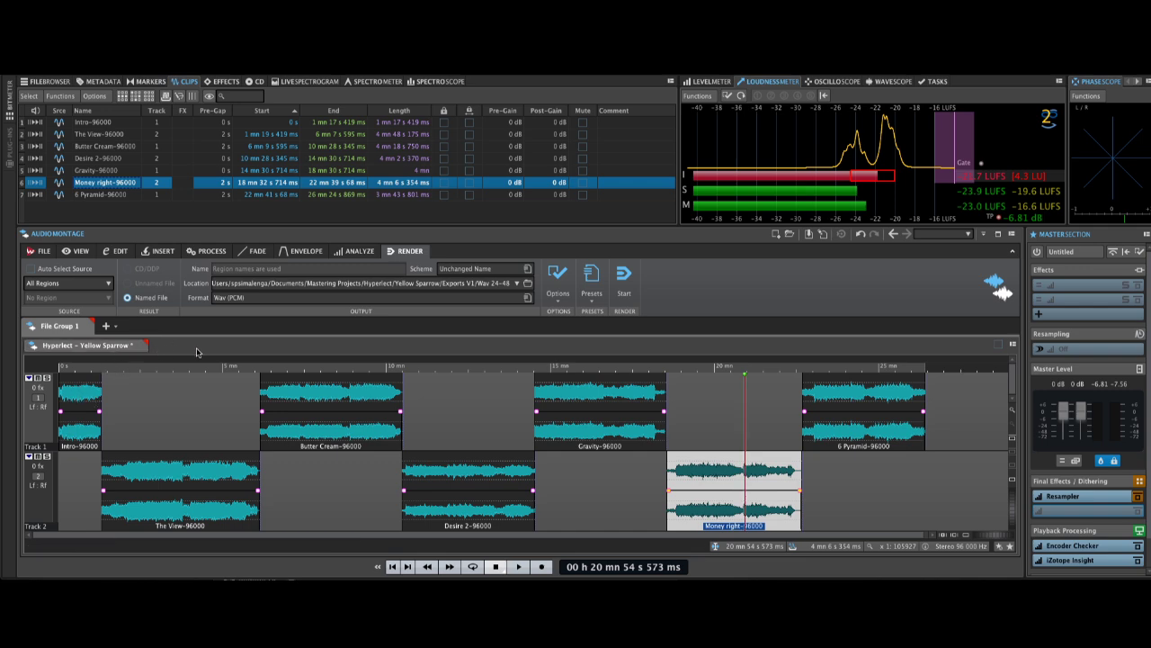
# With Global ripple active, move Butter Cream-96000 earlier to close the gap after The View-96000.
pyautogui.click(190, 519)
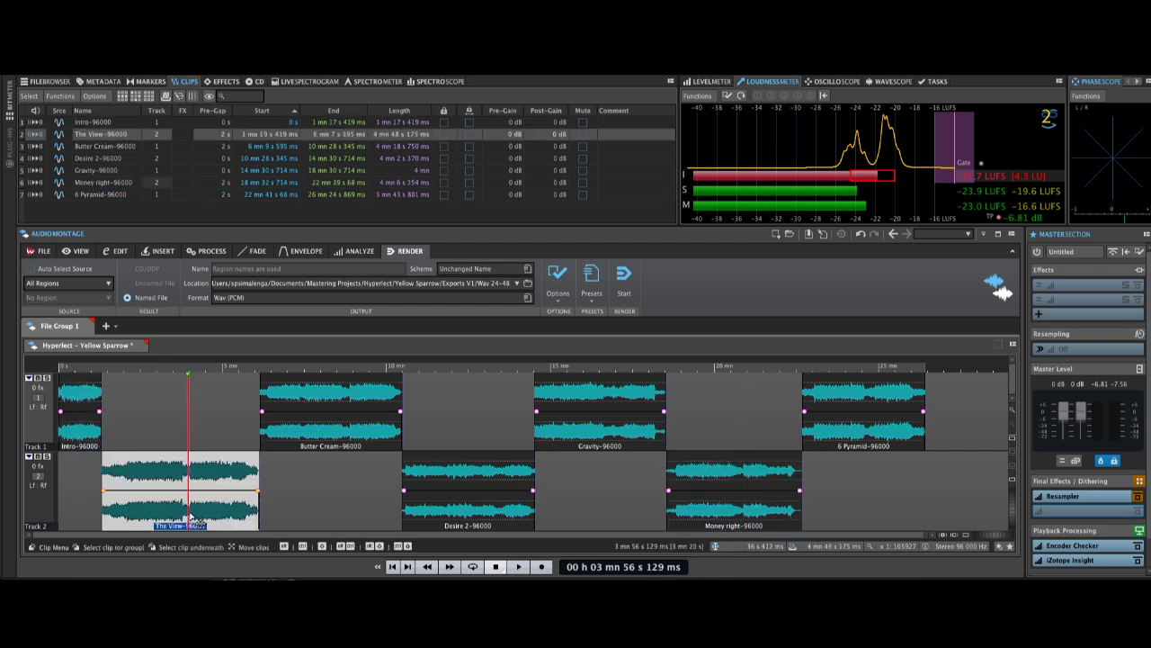
pyautogui.click(309, 439)
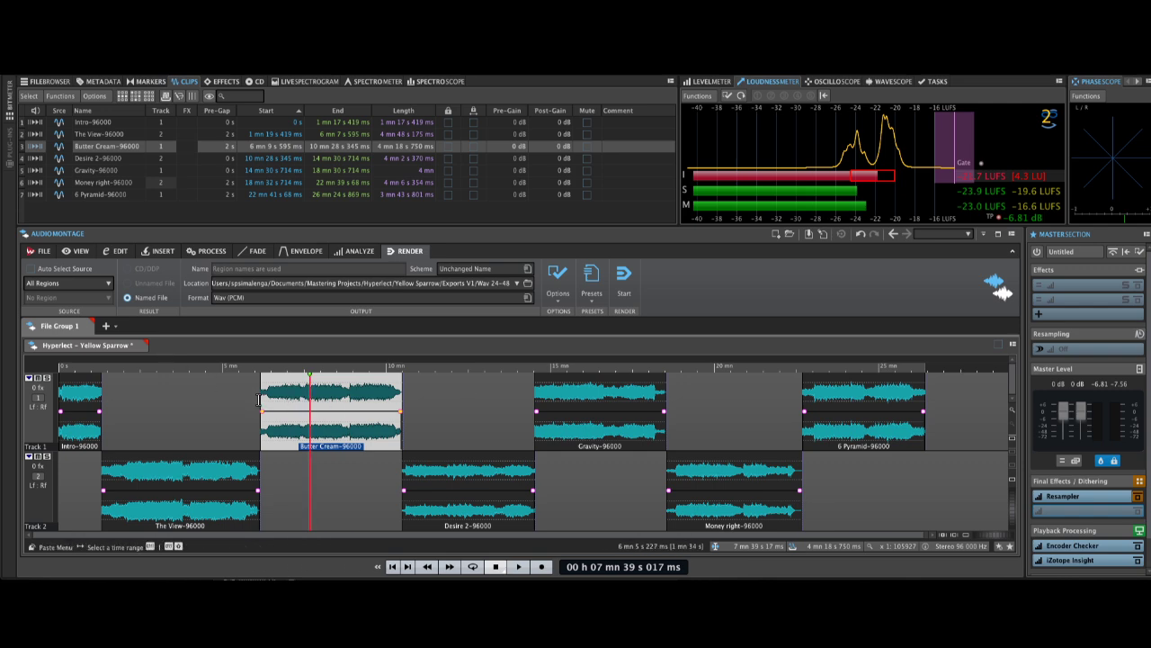
pyautogui.scroll(5, 247, 402)
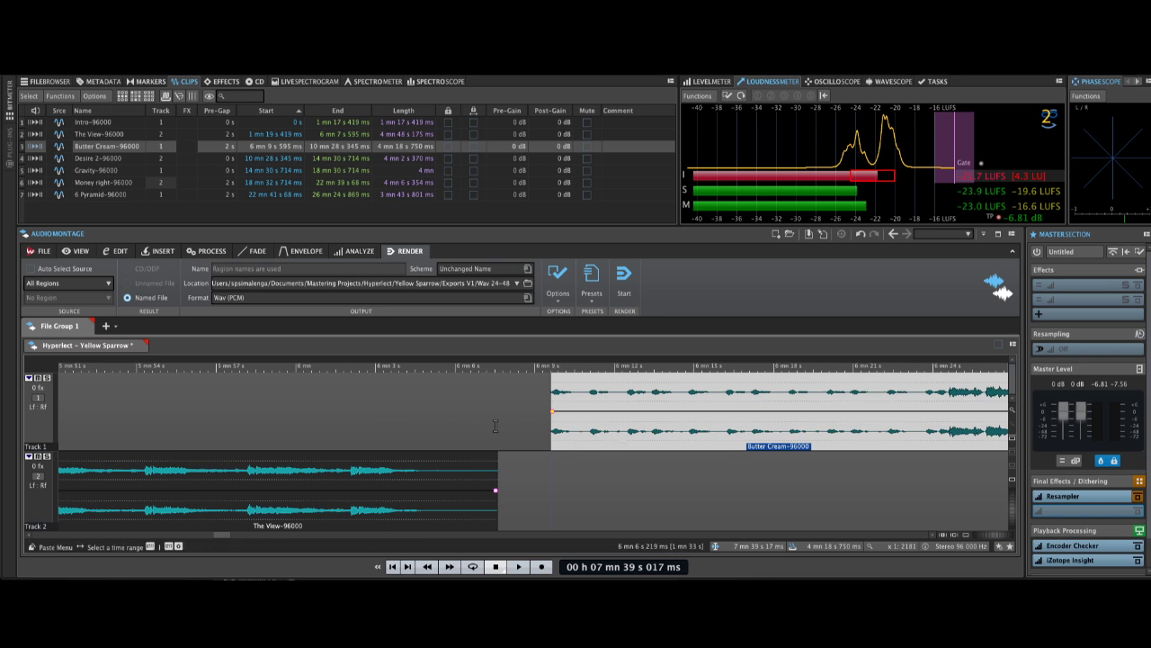
pyautogui.click(114, 252)
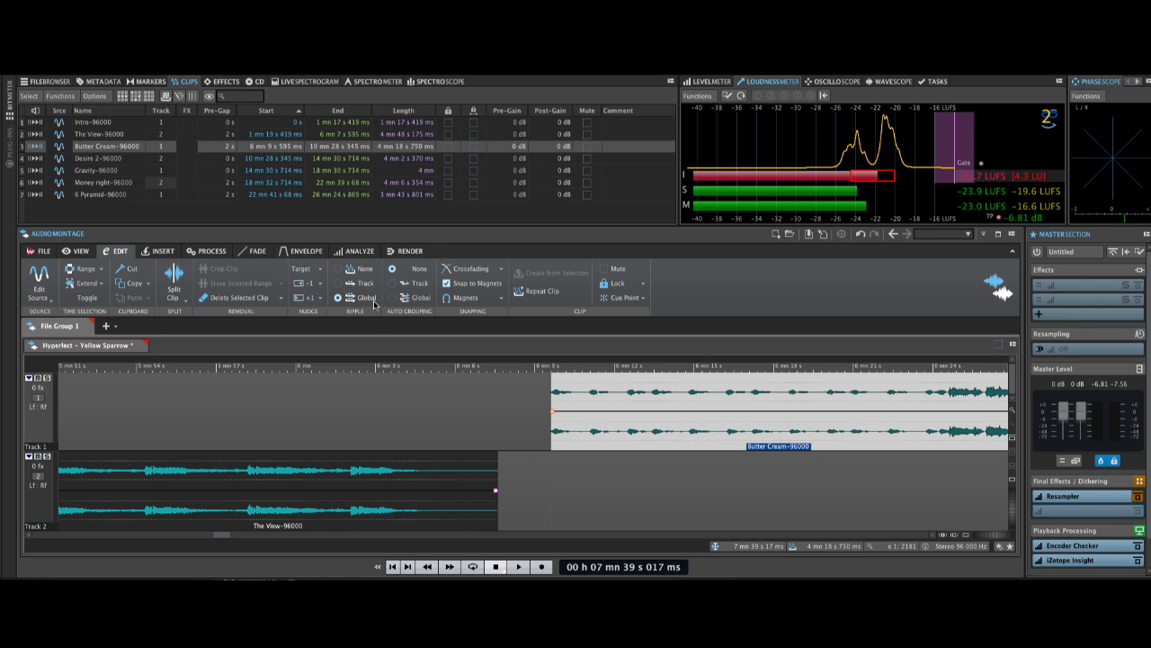
pyautogui.scroll(-3, 450, 426)
pyautogui.scroll(-4, 450, 425)
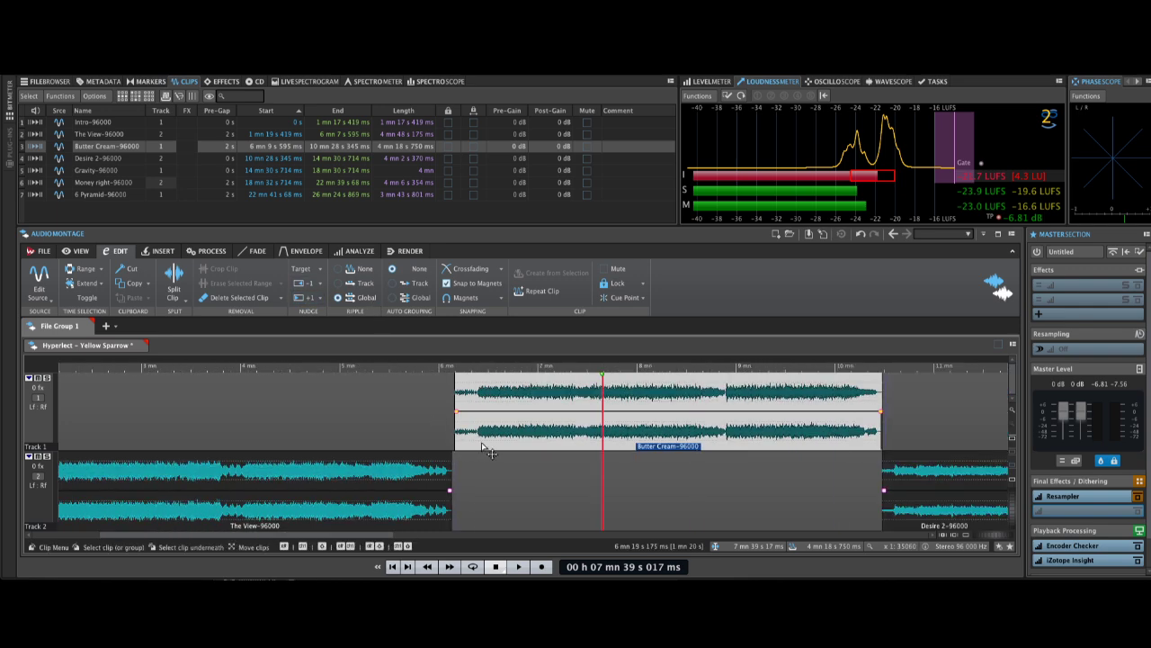
pyautogui.moveTo(497, 448)
pyautogui.mouseDown()
pyautogui.moveTo(467, 450)
pyautogui.moveTo(542, 445)
pyautogui.moveTo(485, 445)
pyautogui.mouseUp()
pyautogui.scroll(-5, 485, 445)
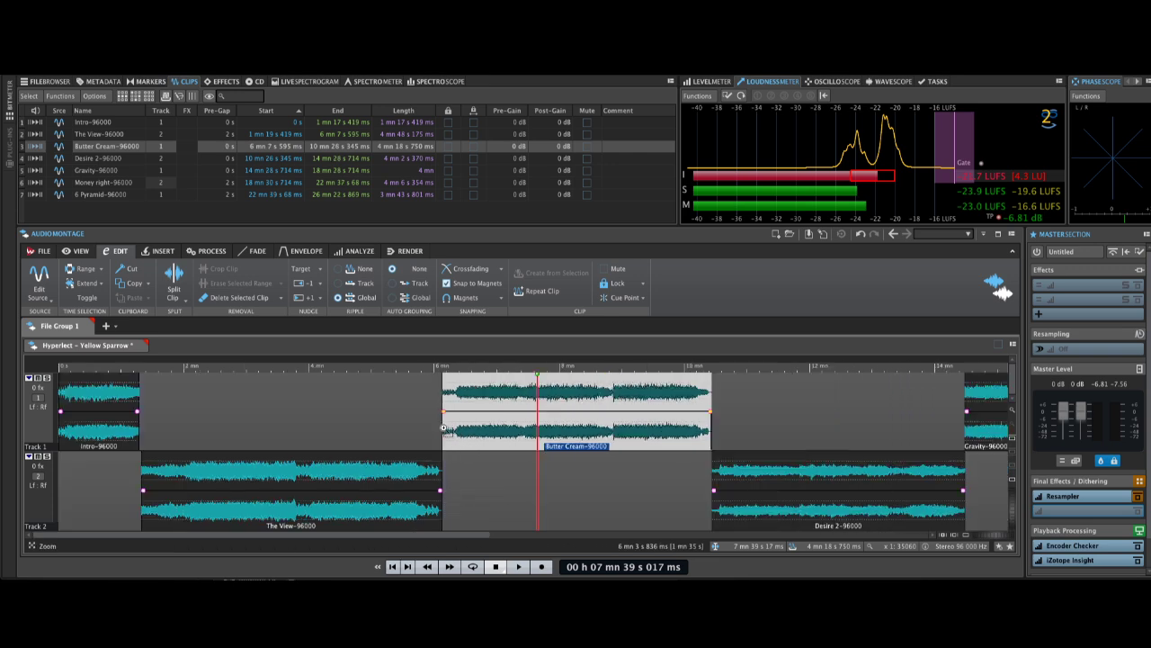
# Shift Butter Cream-96000 later and back under Global ripple, ending with an overlap of about 0.7 s with The View-96000.
pyautogui.moveTo(364, 439); pyautogui.dragTo(416, 438)
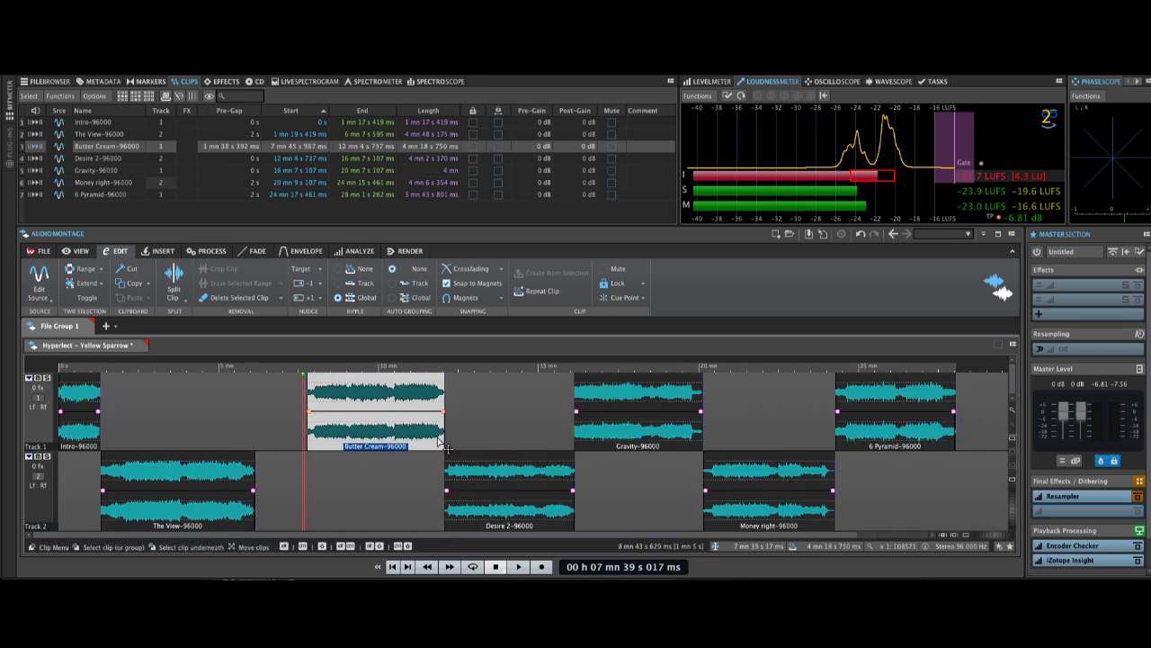
pyautogui.moveTo(342, 436); pyautogui.dragTo(294, 437)
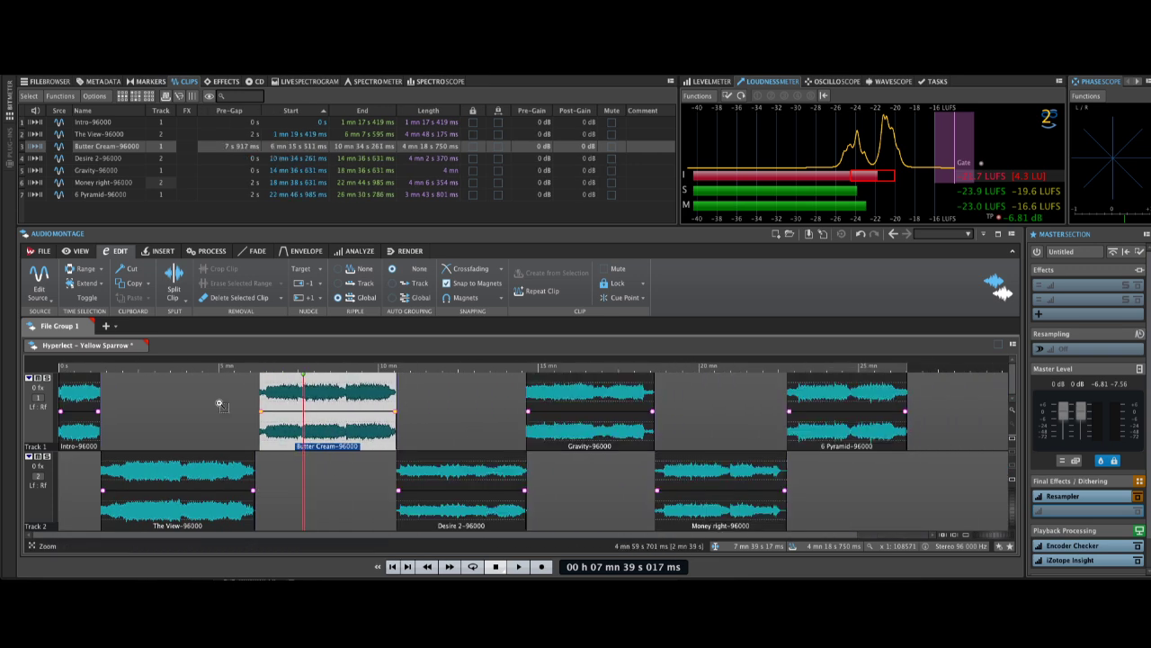
pyautogui.scroll(5, 219, 399)
pyautogui.scroll(4, 641, 436)
pyautogui.moveTo(837, 445); pyautogui.dragTo(746, 442)
pyautogui.scroll(-5, 573, 417)
pyautogui.scroll(-6, 573, 417)
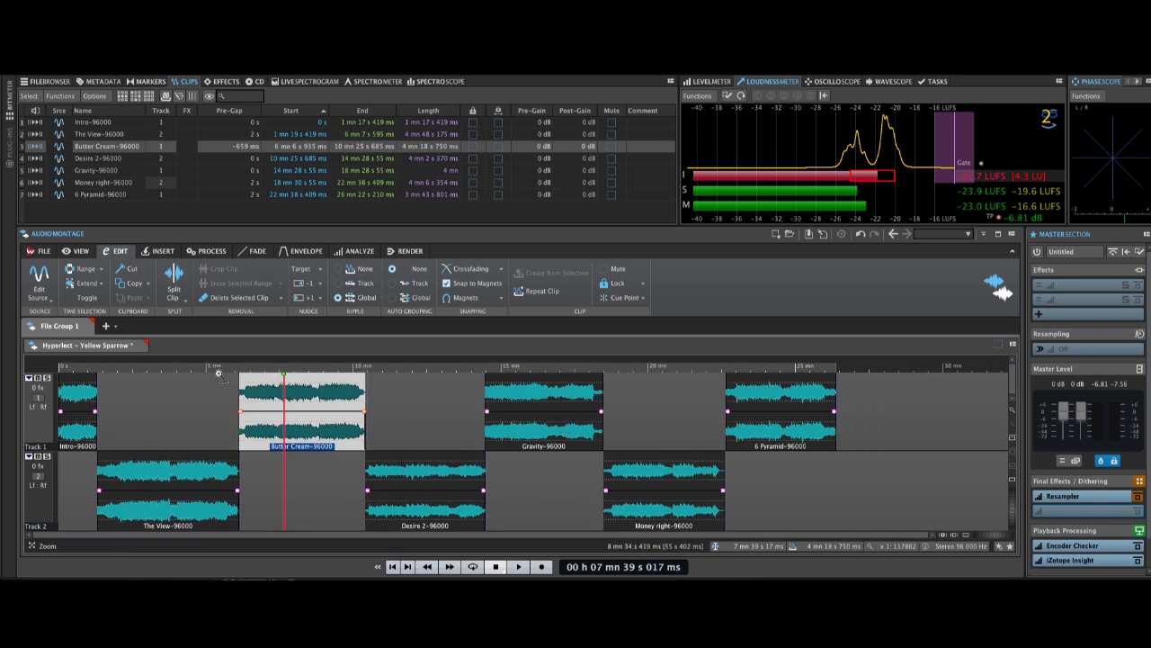
# Turn ripple off and move only Butter Cream-96000 to about 4 mn 59 s and Desire 2-96000 to about 10 mn 34 s.
pyautogui.click(365, 270)
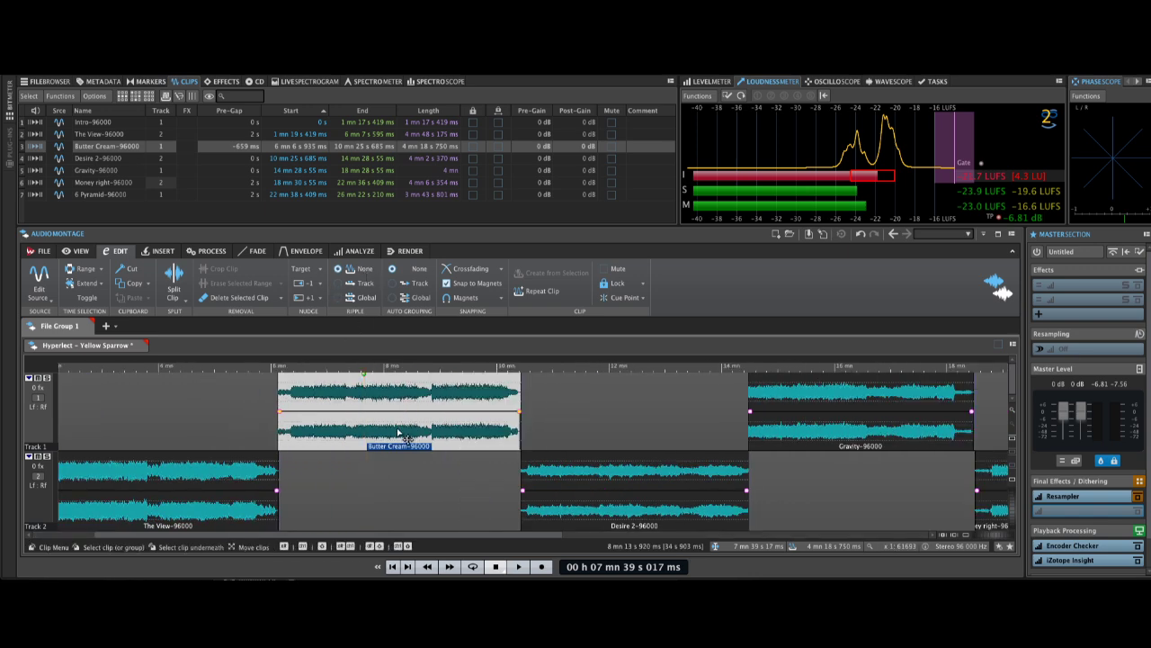
pyautogui.moveTo(439, 436); pyautogui.dragTo(374, 436)
pyautogui.moveTo(621, 522)
pyautogui.mouseDown()
pyautogui.moveTo(523, 522)
pyautogui.moveTo(629, 522)
pyautogui.mouseUp()
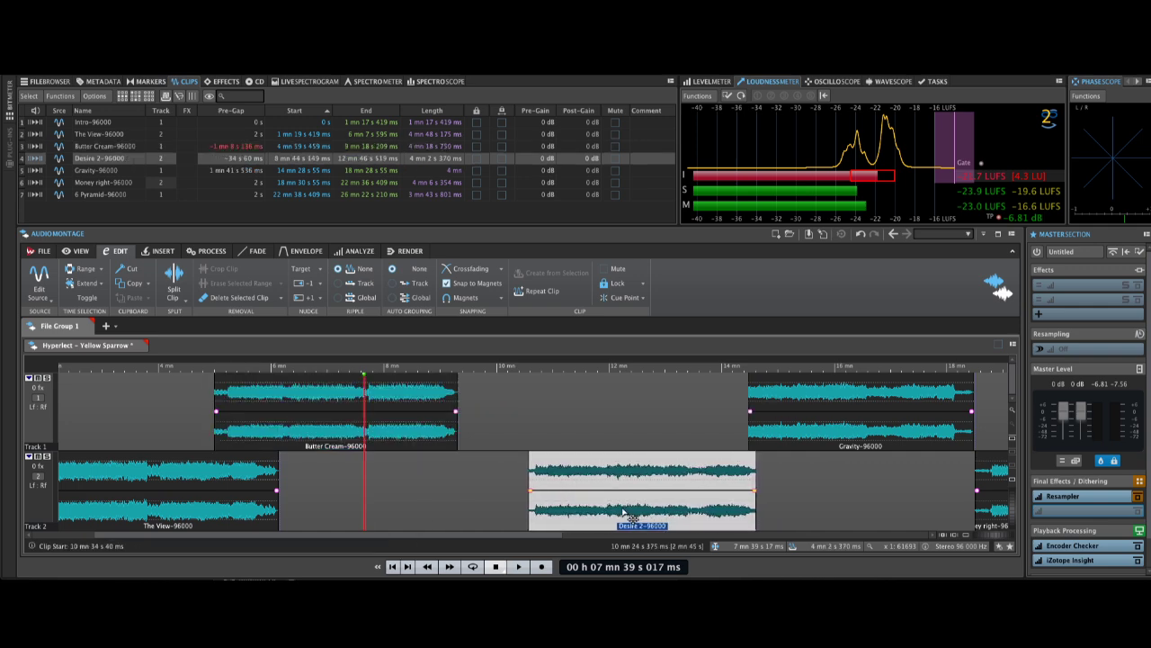
# Set ripple to Global, overlap Butter Cream-96000 with The View-96000 by about 3 s, and butt Desire 2-96000 against Butter Cream's end.
pyautogui.click(365, 297)
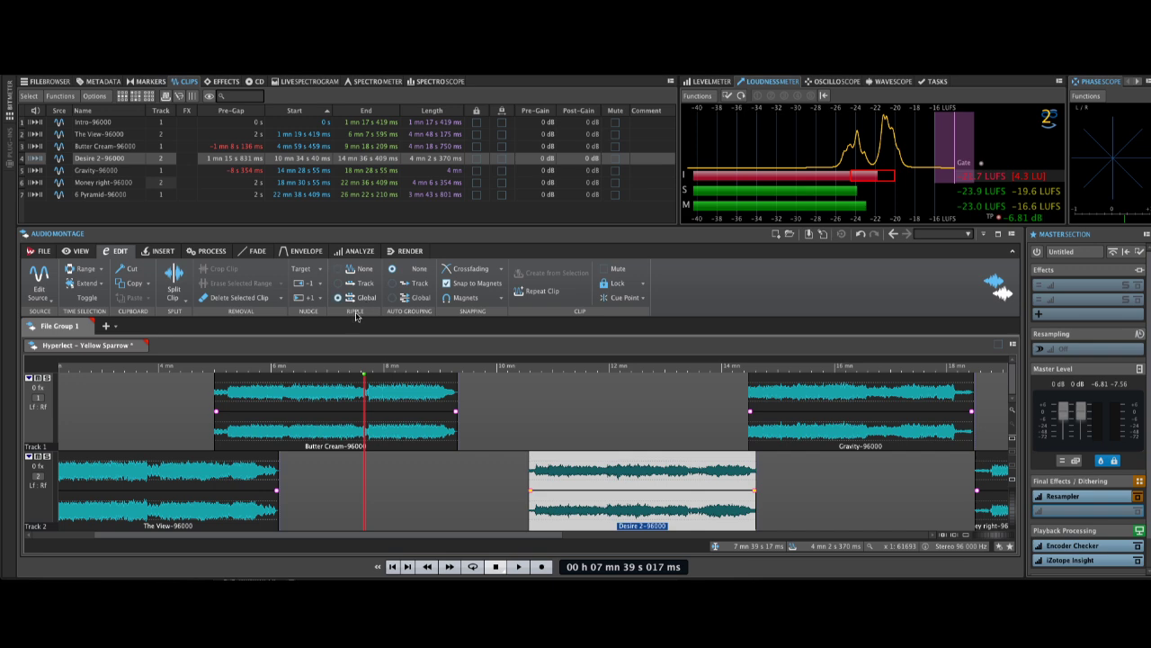
pyautogui.moveTo(298, 445); pyautogui.dragTo(360, 442)
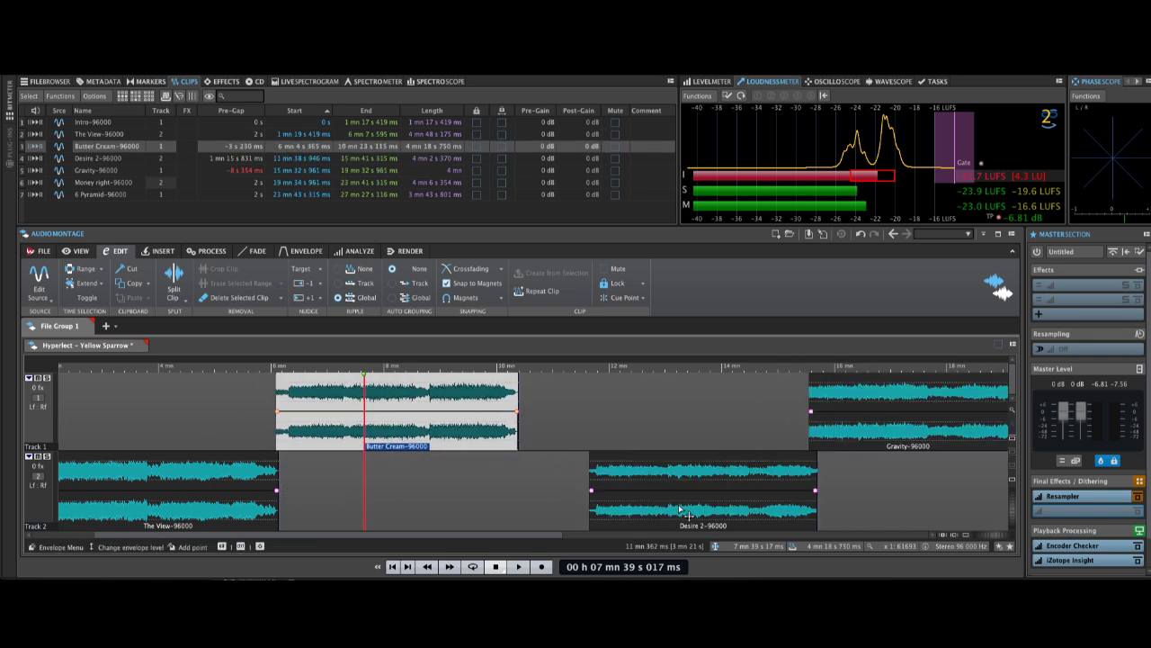
pyautogui.moveTo(698, 510); pyautogui.dragTo(633, 510)
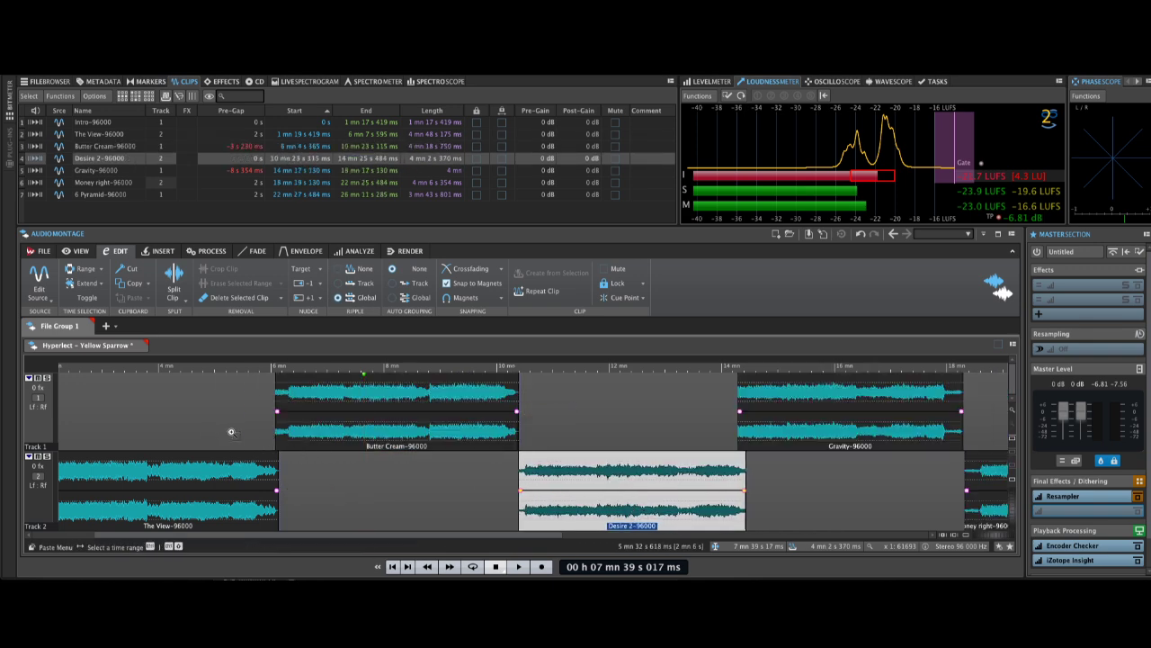
# Crossfade the overlap with concave curves: fade Butter Cream-96000 in over about 26 s and The View-96000 out over about 14 s.
pyautogui.scroll(5, 237, 424)
pyautogui.scroll(-5, 277, 421)
pyautogui.scroll(-3, 123, 423)
pyautogui.scroll(8, 203, 417)
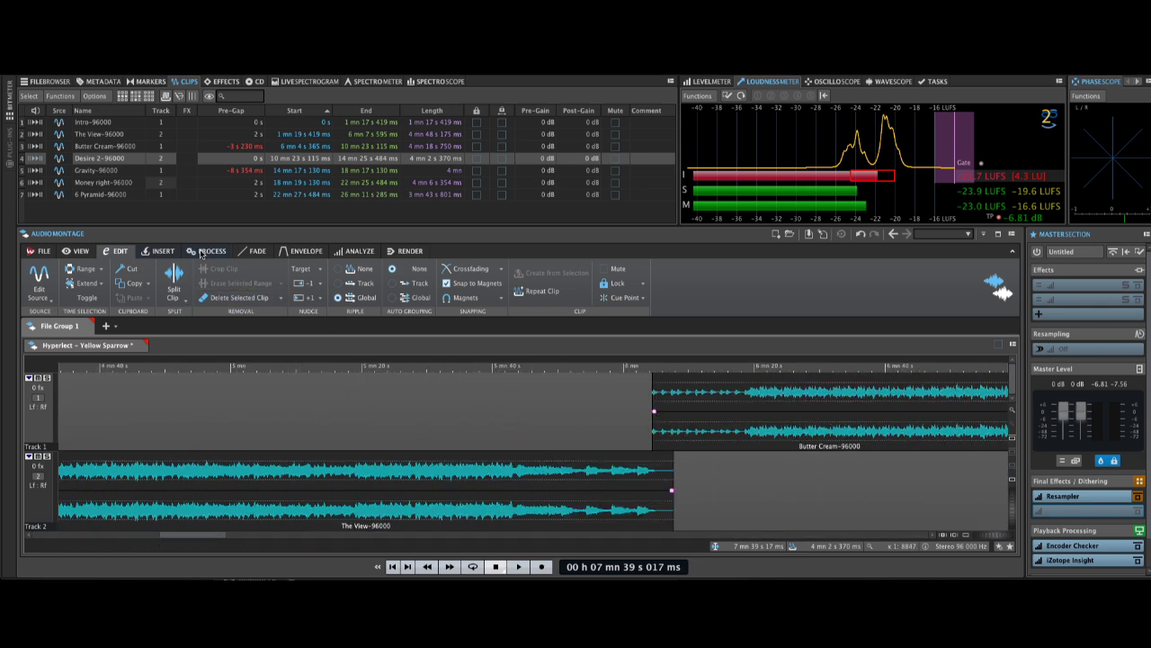
pyautogui.click(255, 251)
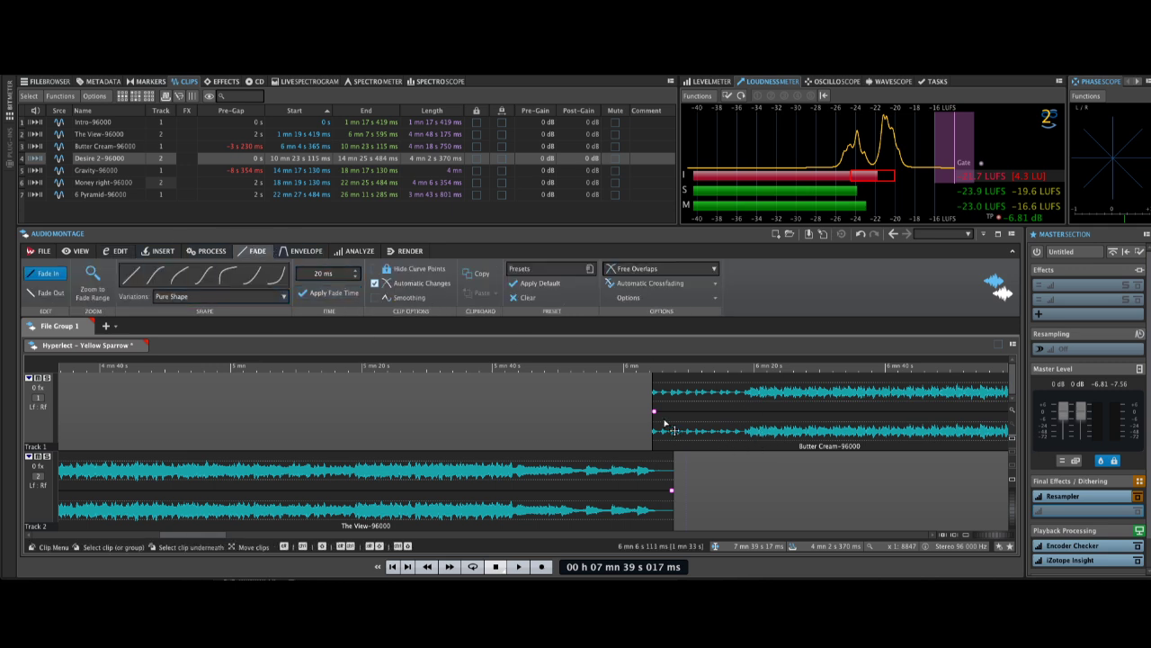
pyautogui.moveTo(655, 414); pyautogui.dragTo(820, 411)
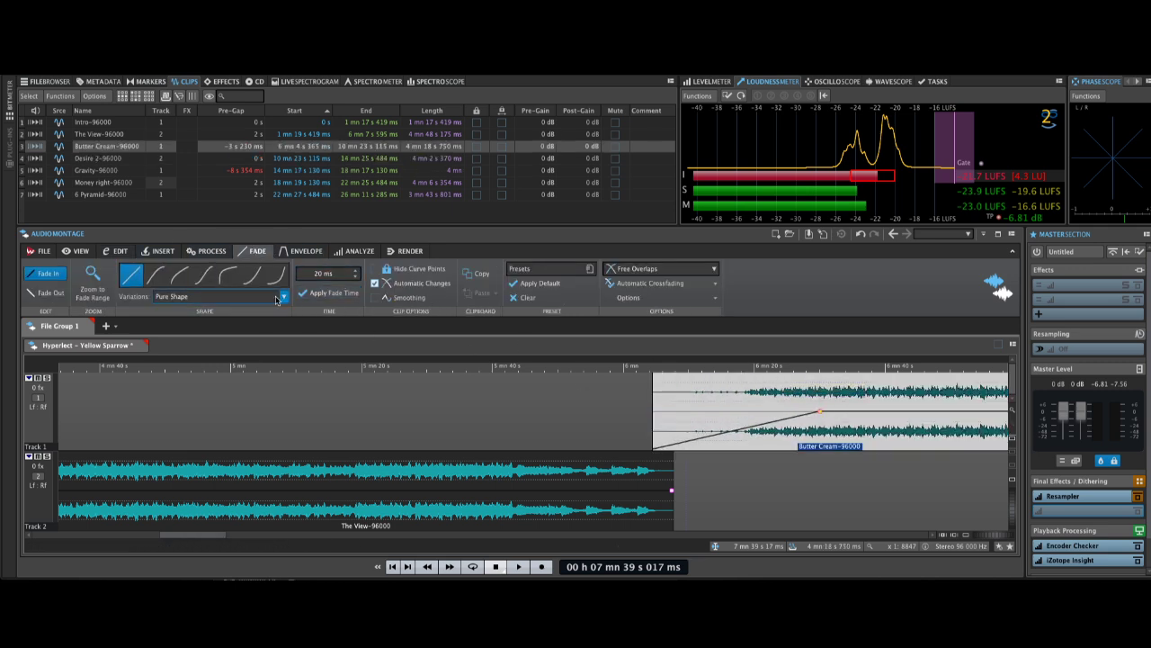
pyautogui.click(250, 279)
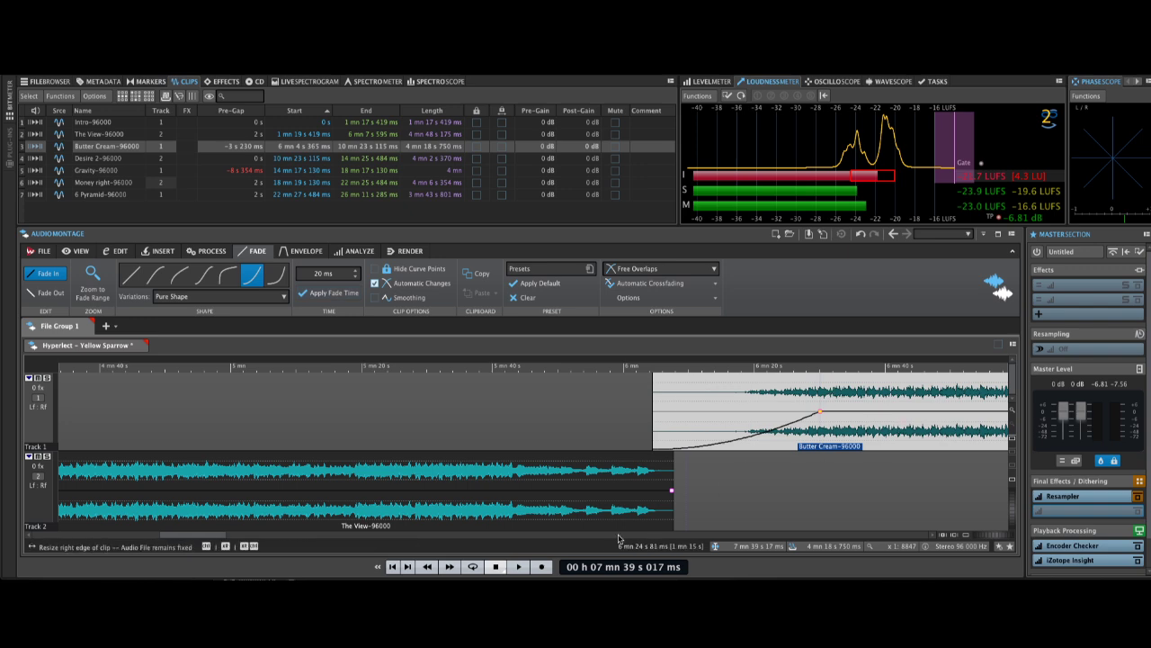
pyautogui.moveTo(672, 493); pyautogui.dragTo(582, 491)
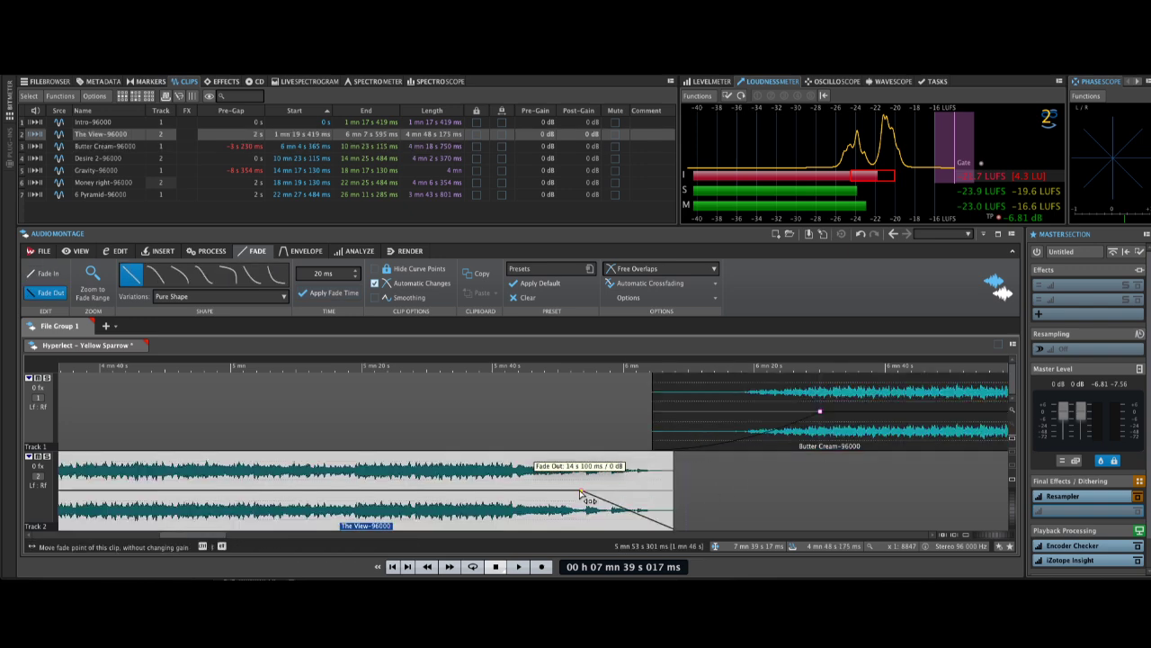
pyautogui.click(253, 274)
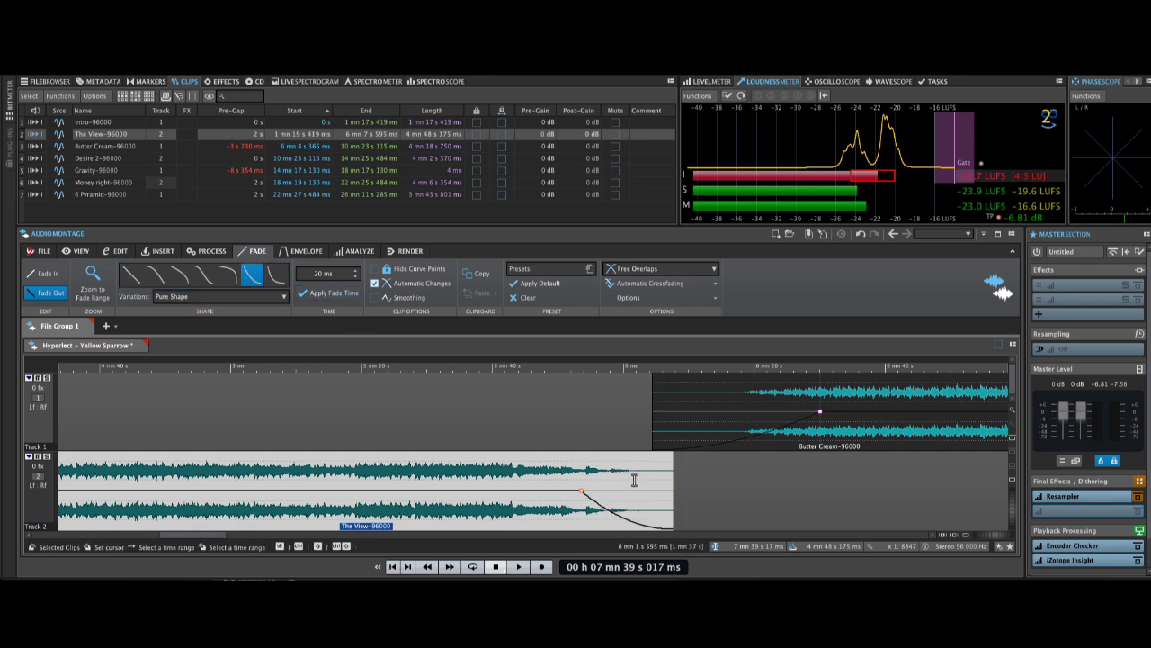
# Give Gravity-96000 a concave fade-in of about 9 s where it overlaps the end of Desire 2-96000.
pyautogui.scroll(-10, 596, 427)
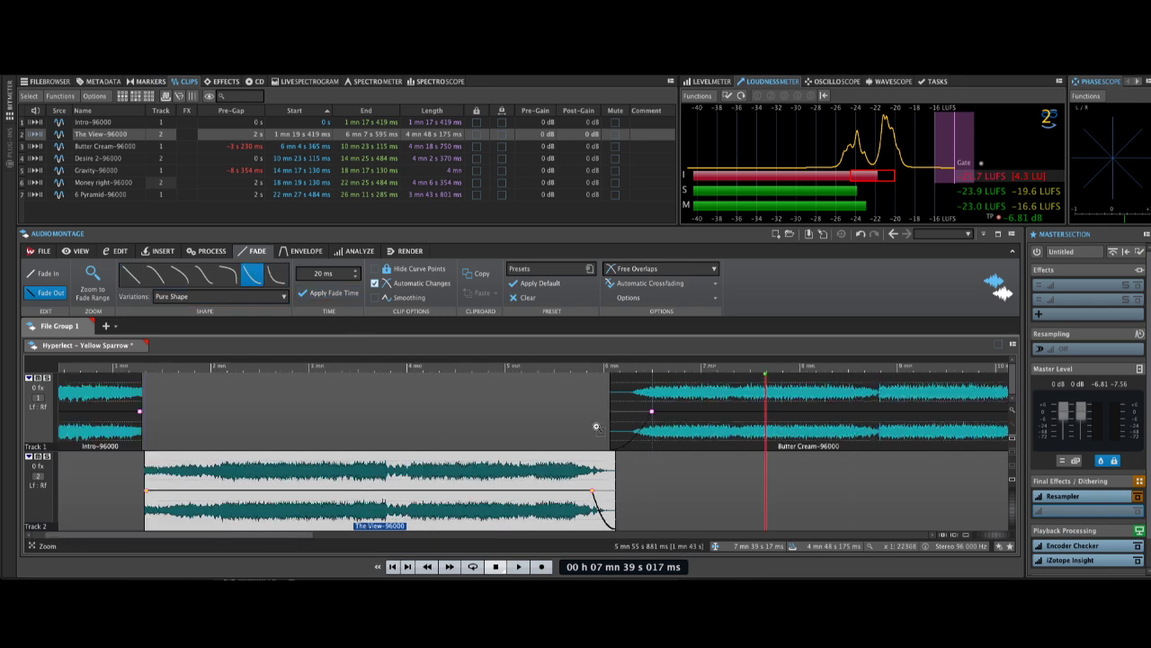
pyautogui.scroll(5, 467, 408)
pyautogui.scroll(3, 490, 406)
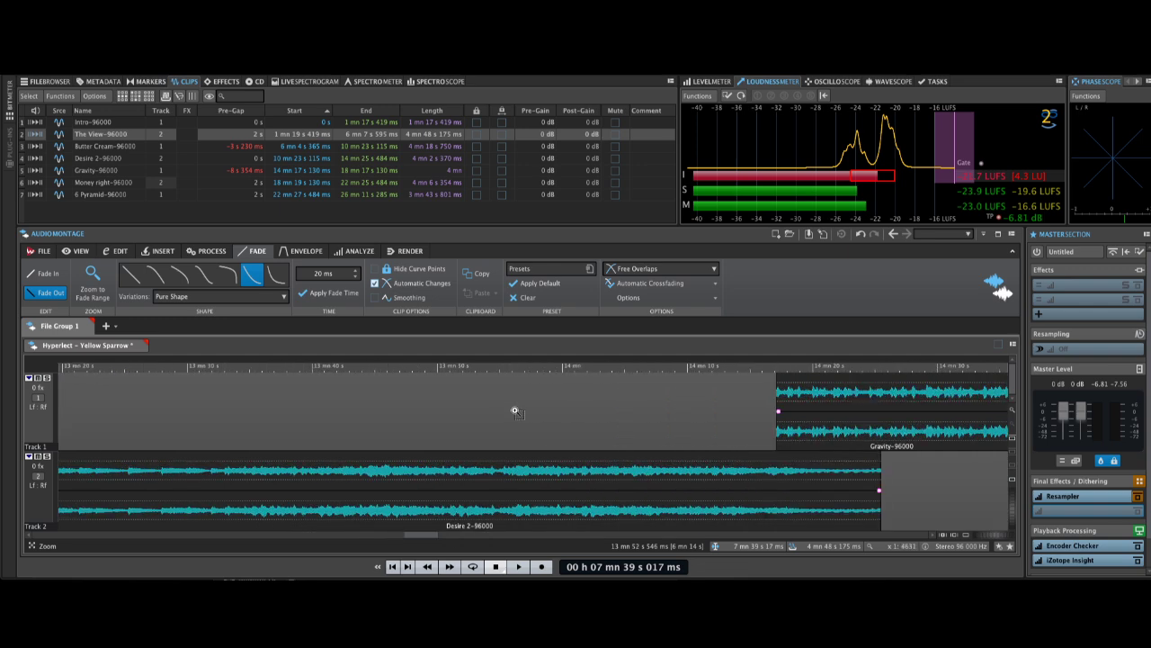
pyautogui.moveTo(780, 414); pyautogui.dragTo(887, 411)
pyautogui.click(245, 277)
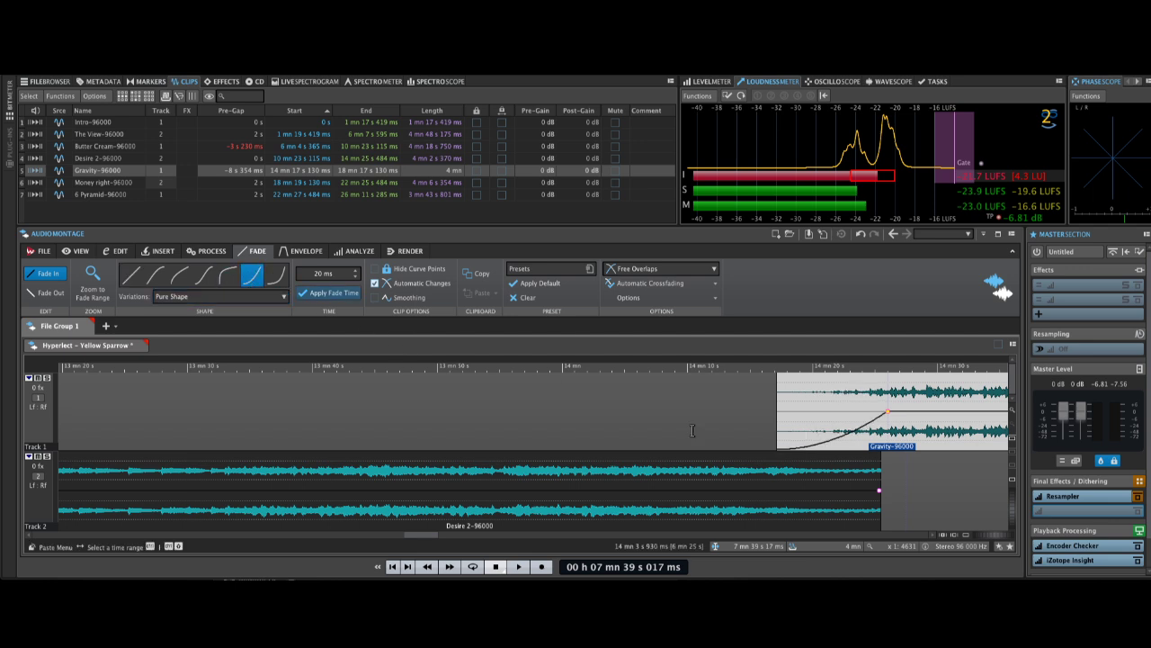
# Give Desire 2-96000 a concave fade-out of about 3 s at its end.
pyautogui.scroll(3, 887, 490)
pyautogui.click(863, 500)
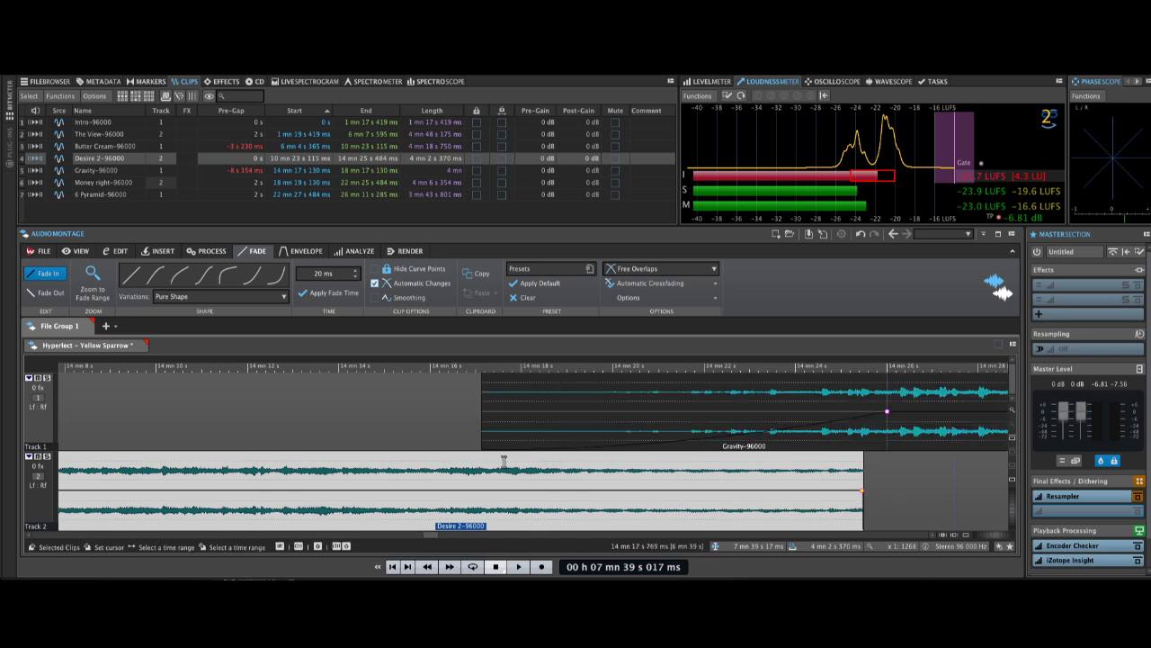
pyautogui.moveTo(504, 462); pyautogui.dragTo(726, 495)
pyautogui.click(916, 470)
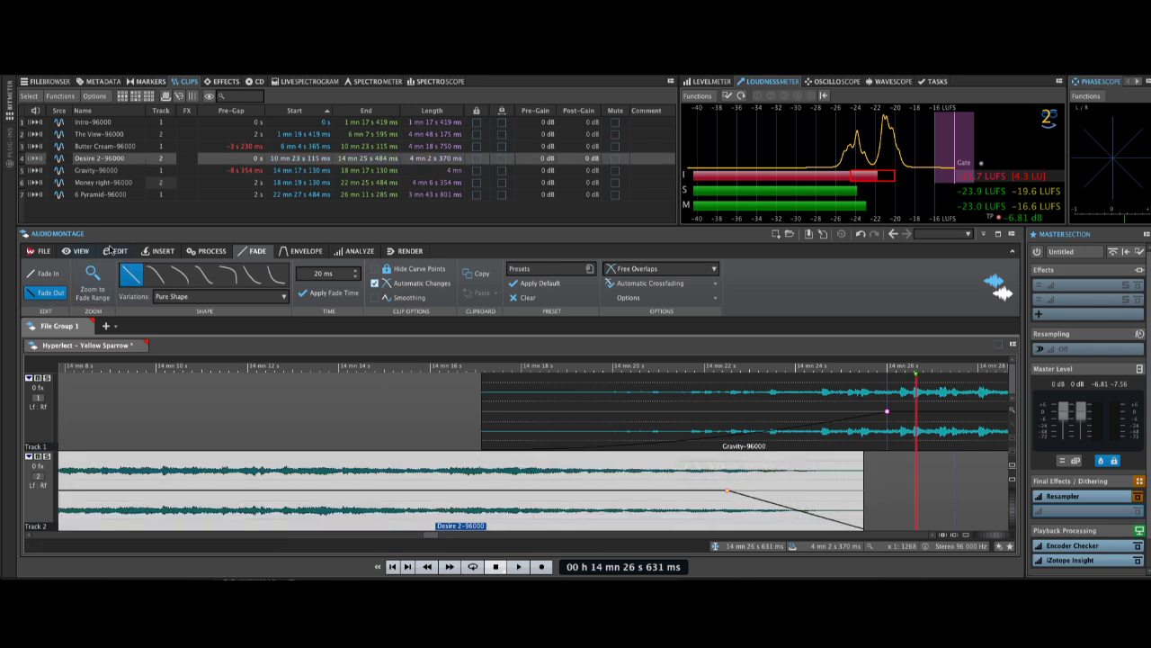
pyautogui.click(252, 274)
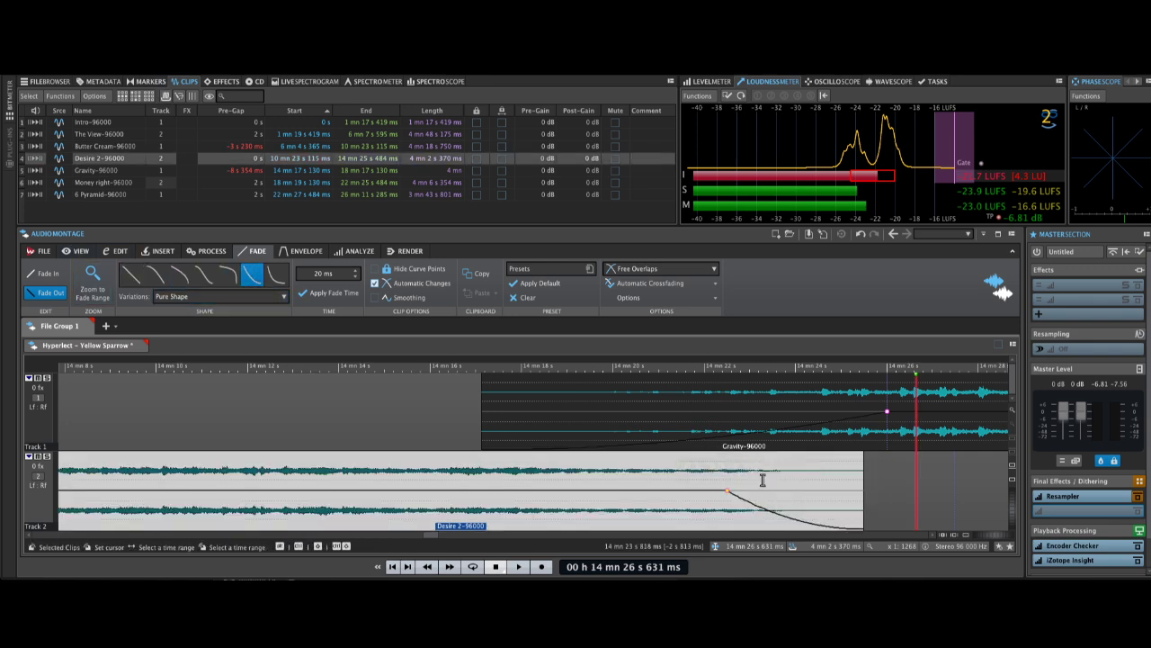
# Move Gravity-96000 about 0.9 s later so it overlaps the end of Desire 2-96000 by about 7.5 s.
pyautogui.click(584, 412)
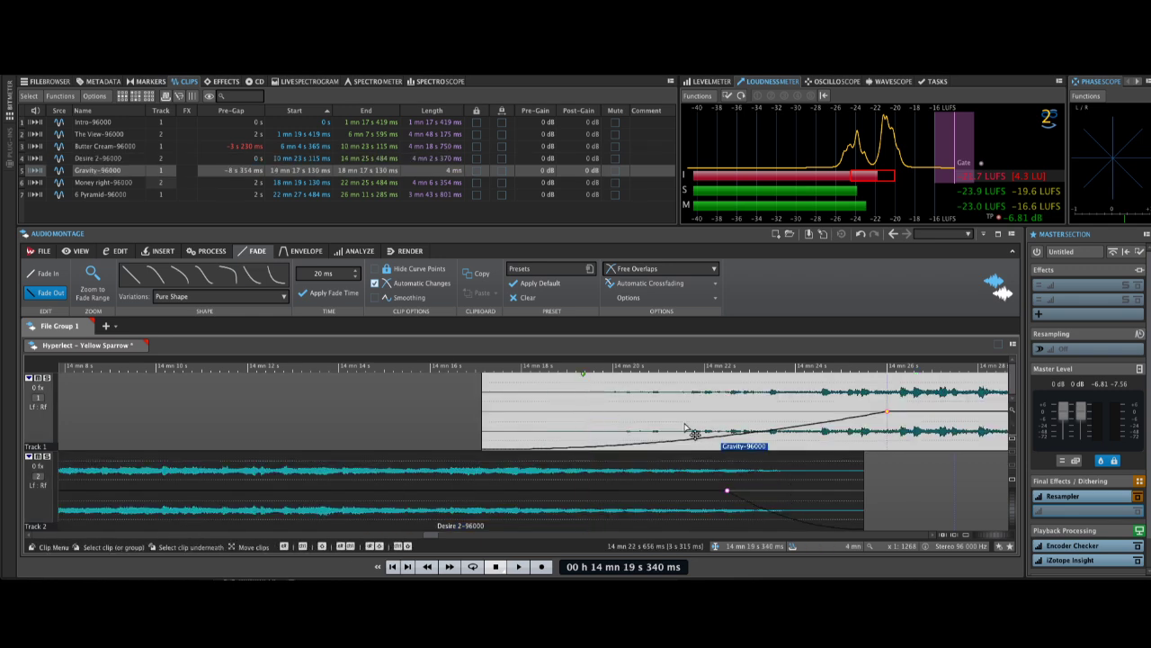
pyautogui.moveTo(617, 417); pyautogui.dragTo(657, 423)
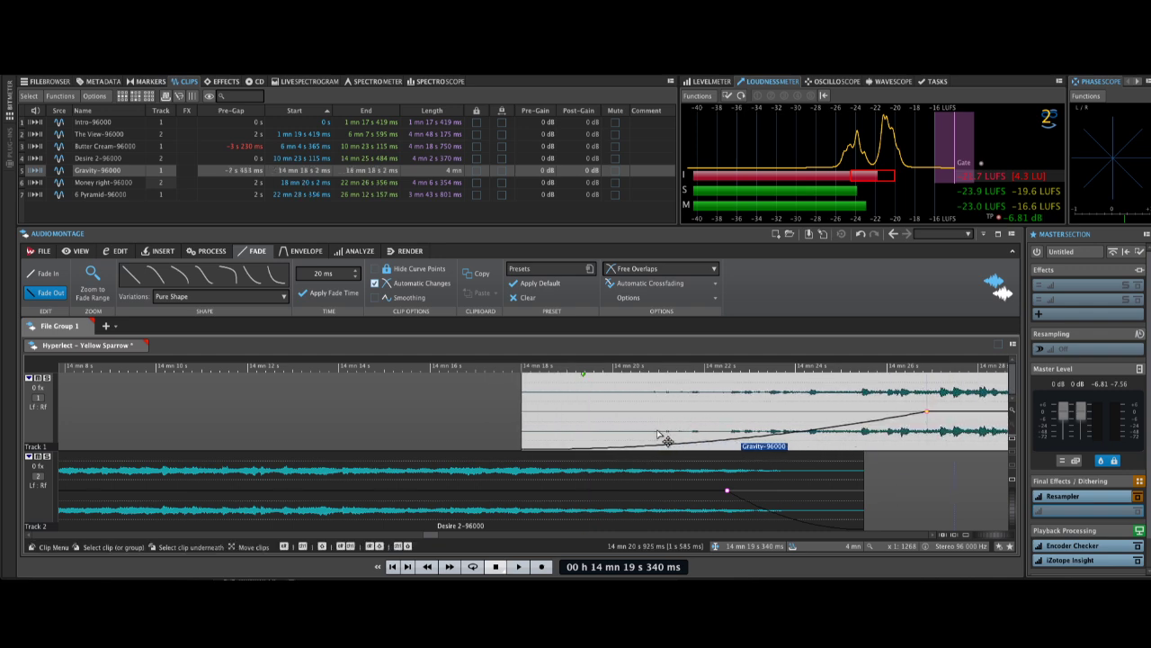
pyautogui.scroll(-10, 672, 449)
pyautogui.scroll(-2, 681, 458)
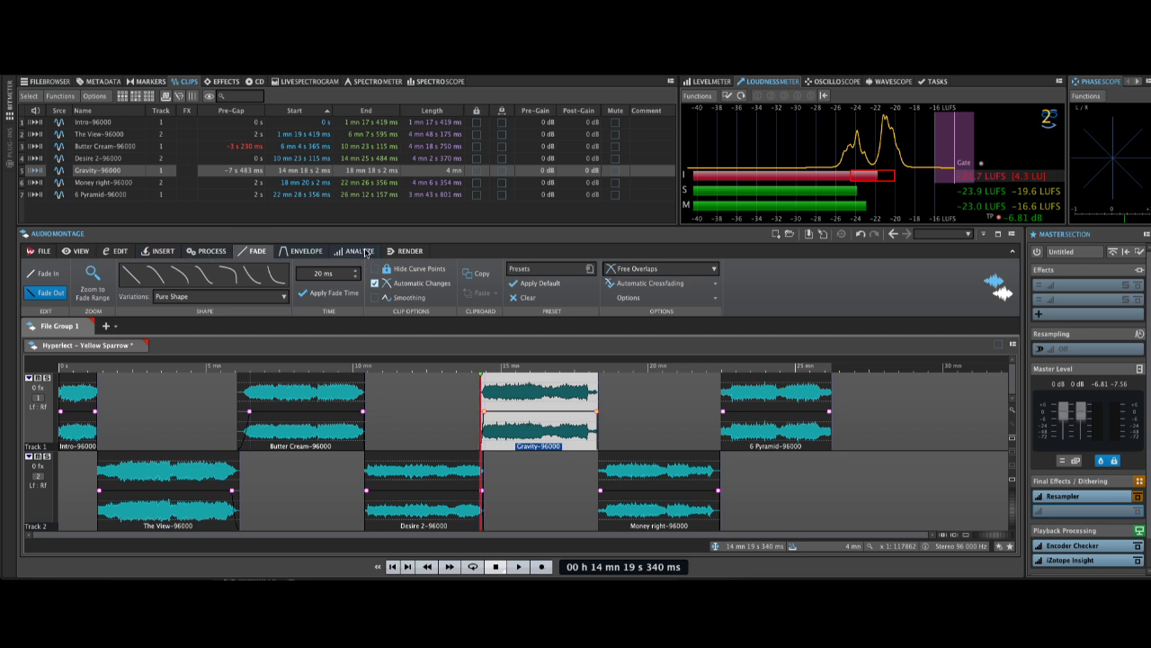
# Display the montage's render settings and its CD track list.
pyautogui.click(401, 251)
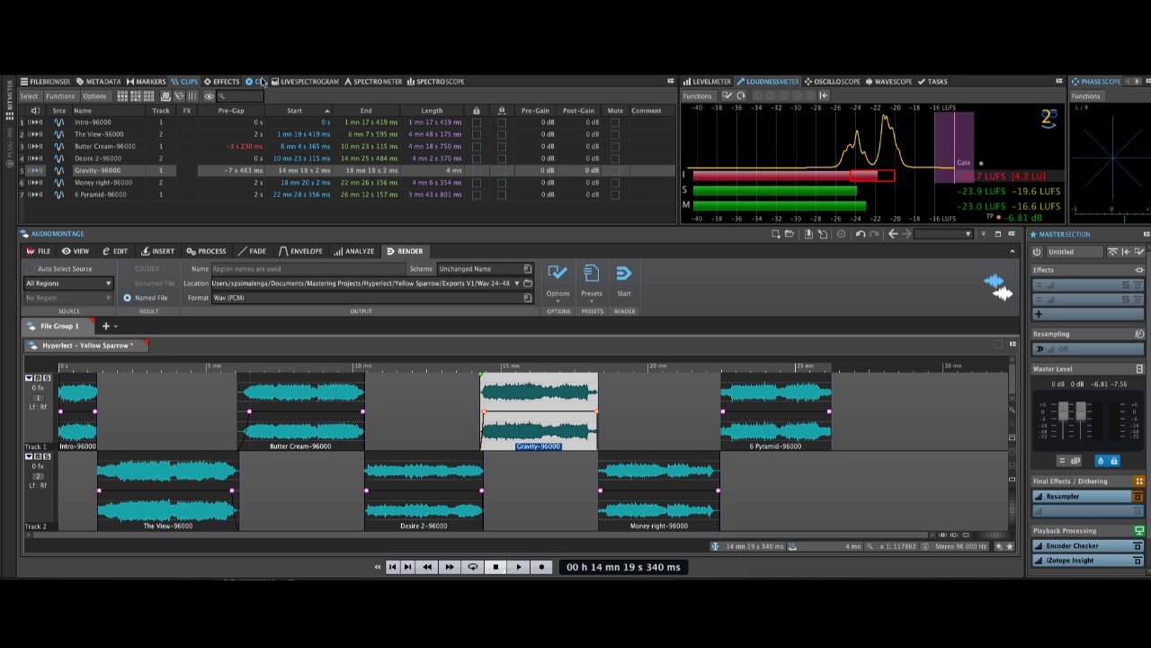
pyautogui.click(257, 82)
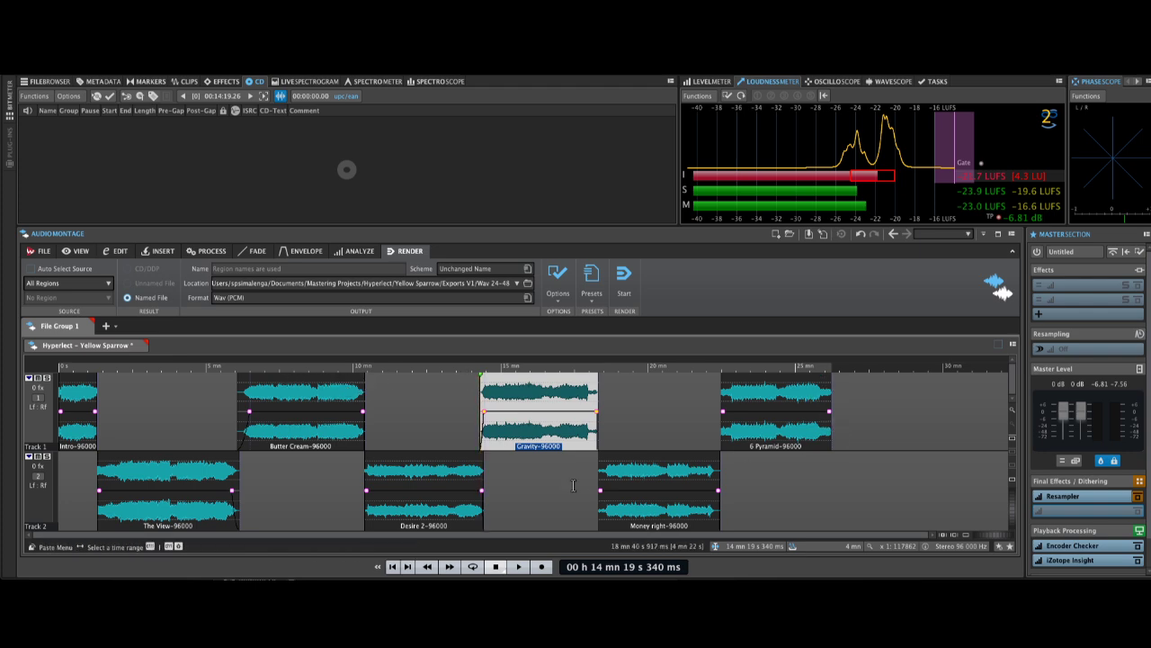
pyautogui.click(424, 477)
pyautogui.click(317, 444)
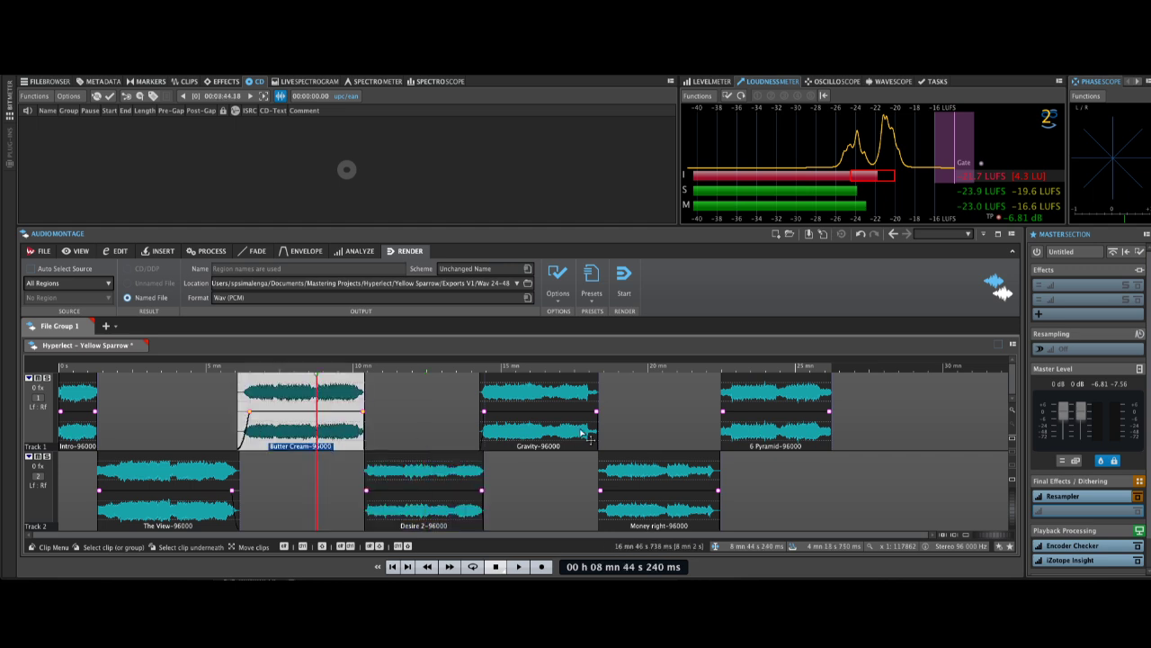
pyautogui.click(544, 432)
pyautogui.click(654, 508)
pyautogui.click(780, 441)
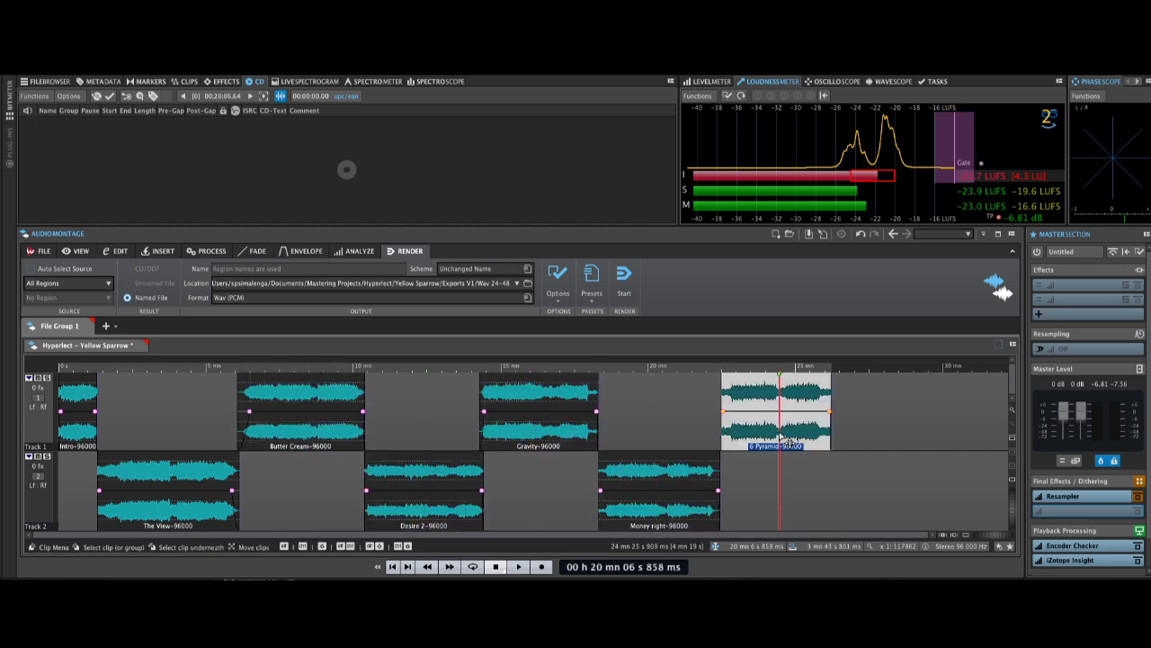
pyautogui.click(655, 510)
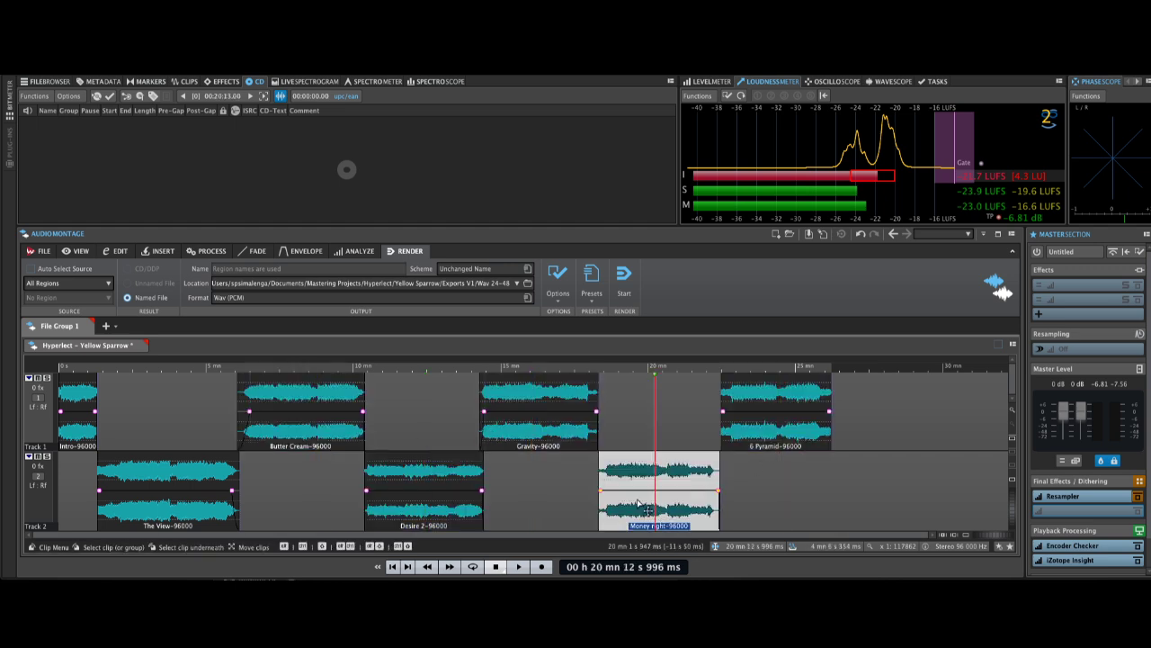
pyautogui.click(530, 436)
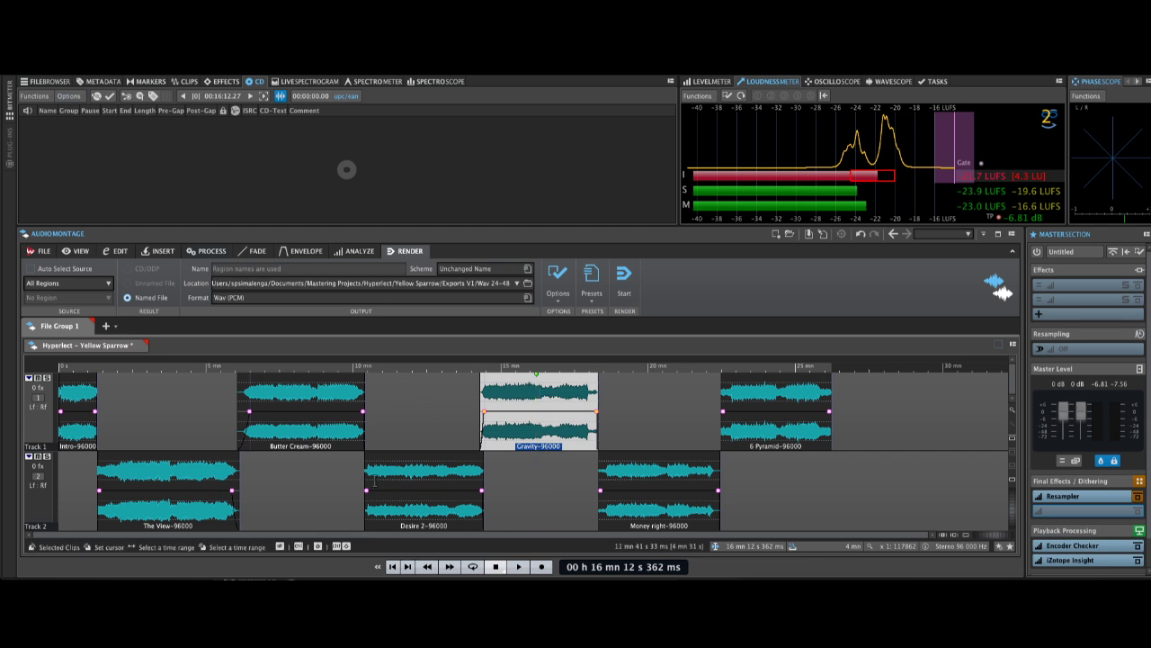
pyautogui.click(299, 423)
pyautogui.click(430, 518)
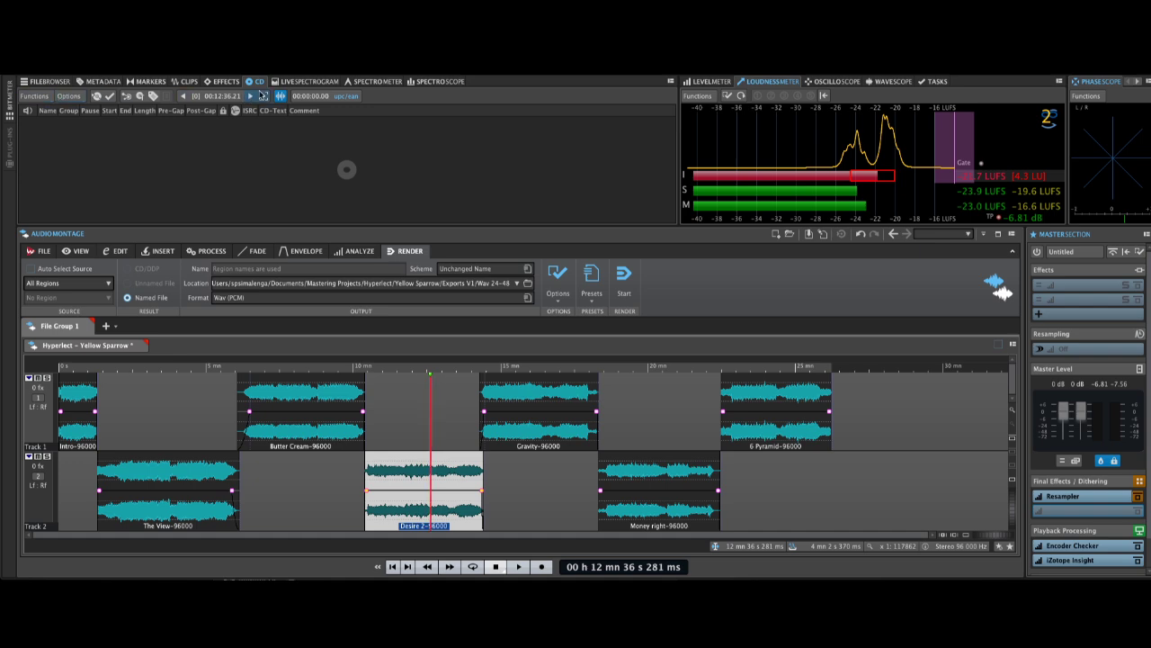
# Enable ISRC code generation in the CD Wizard with ZA-XOH-12-00001 as the code of the first track.
pyautogui.click(43, 99)
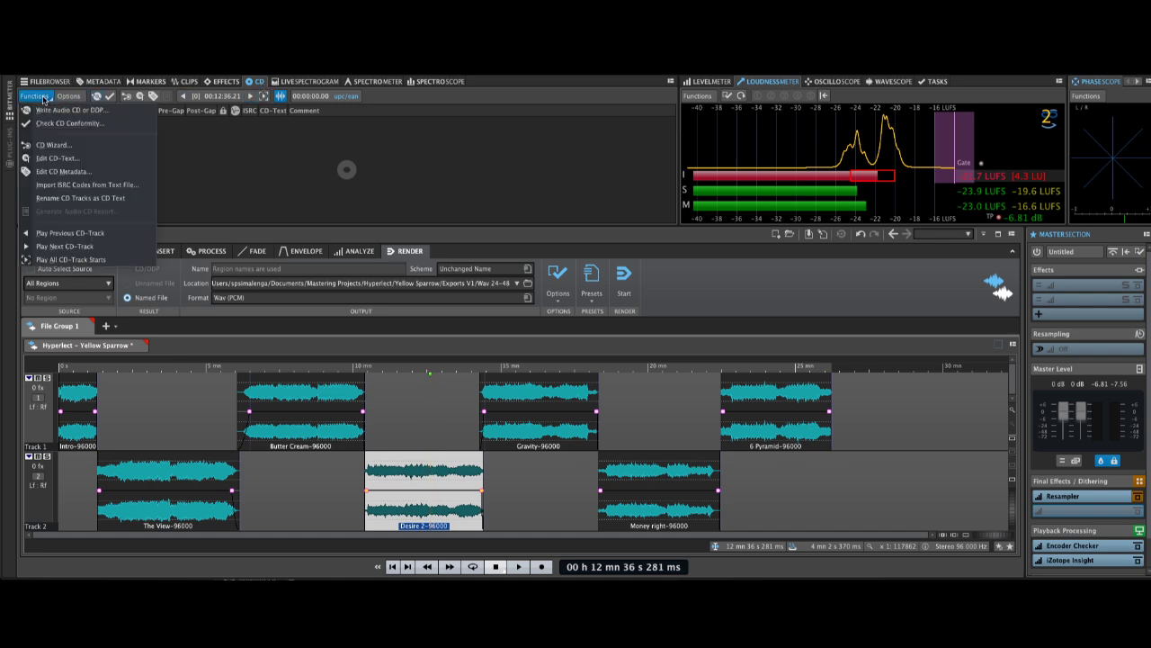
pyautogui.click(65, 147)
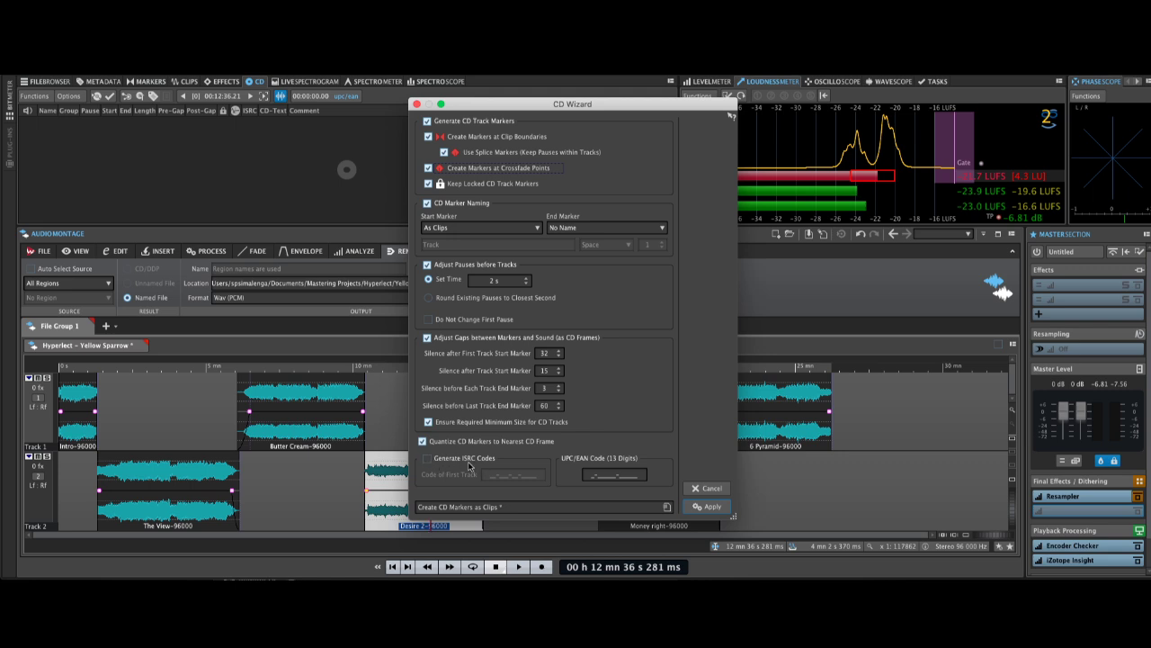
pyautogui.click(428, 459)
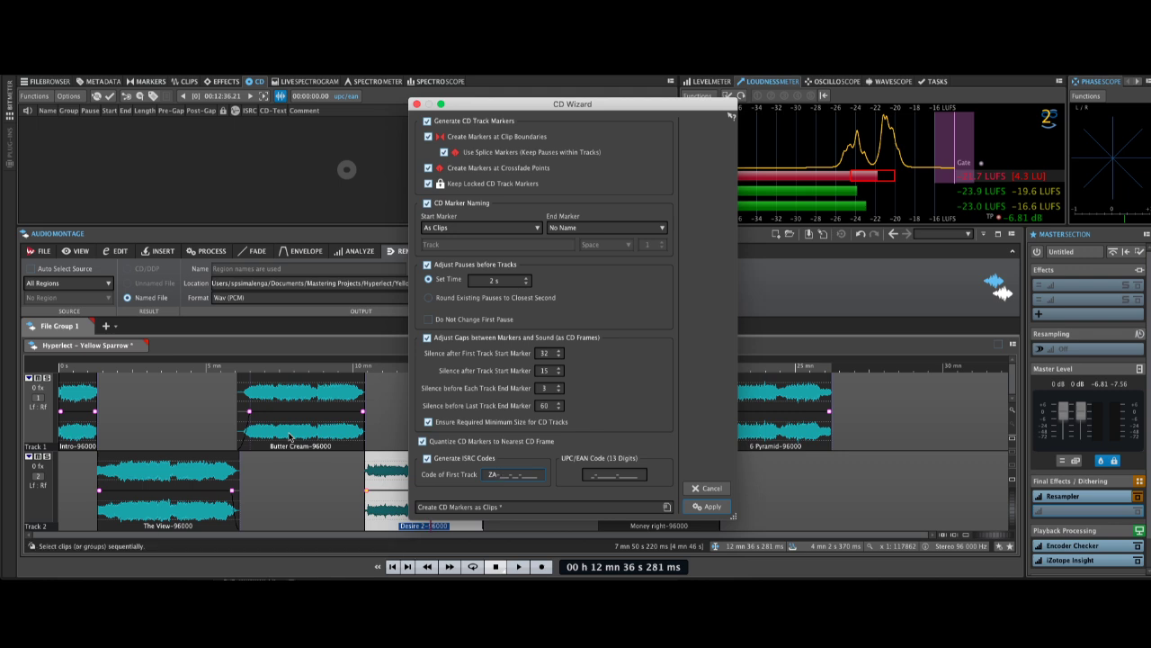
pyautogui.write('H-12-000')
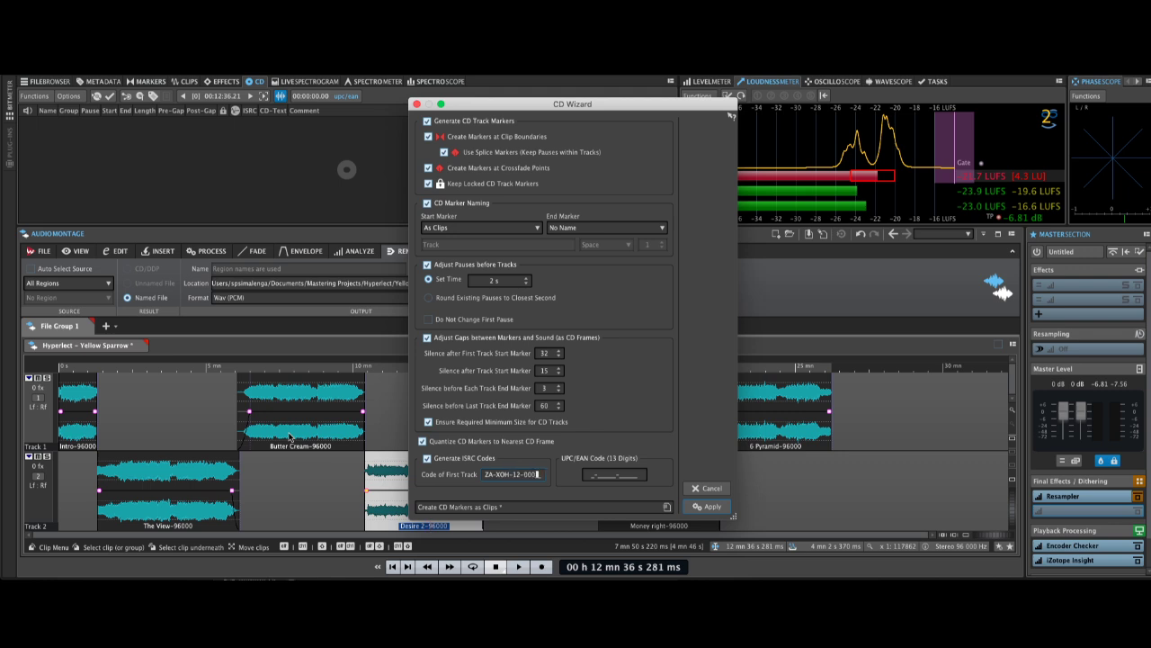
pyautogui.write('1')
pyautogui.write('01')
pyautogui.click(580, 475)
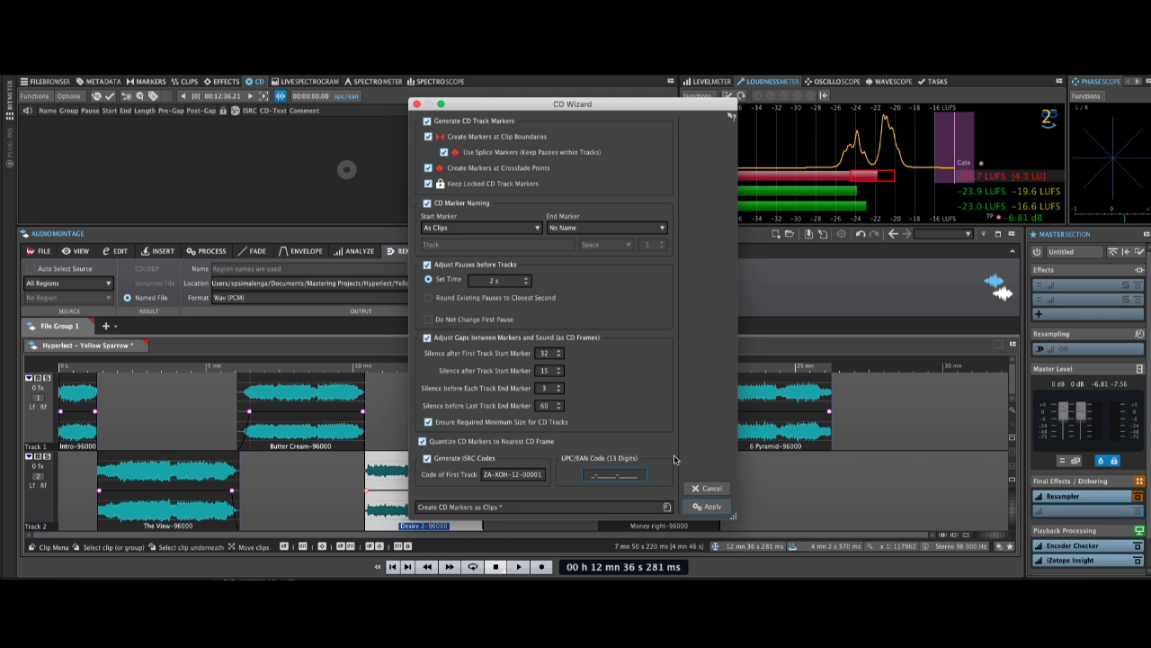
pyautogui.write('0-121231-313132')
pyautogui.click(713, 507)
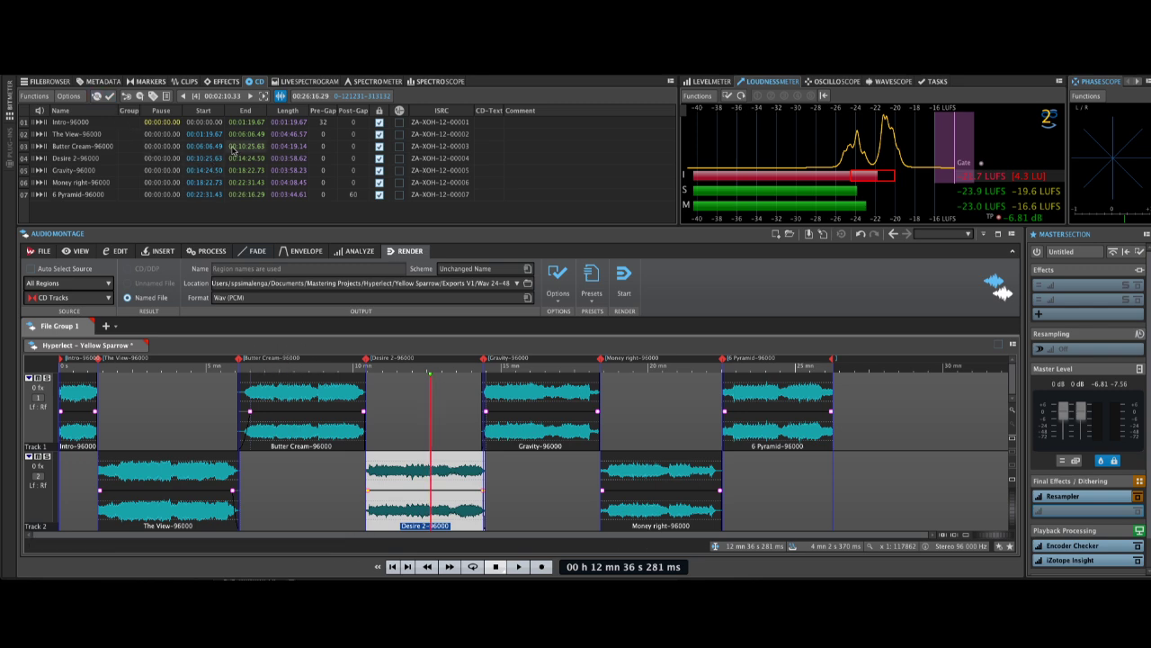
# Rename the clip Intro-96000 as Intro in the clip list.
pyautogui.click(184, 83)
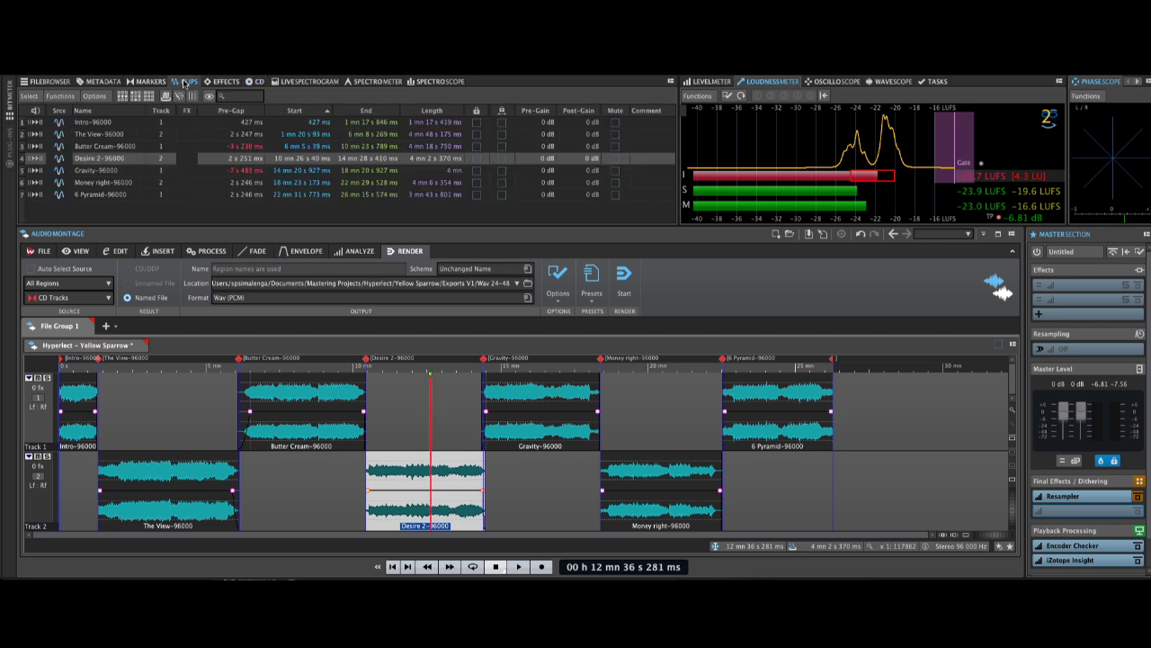
pyautogui.click(101, 122)
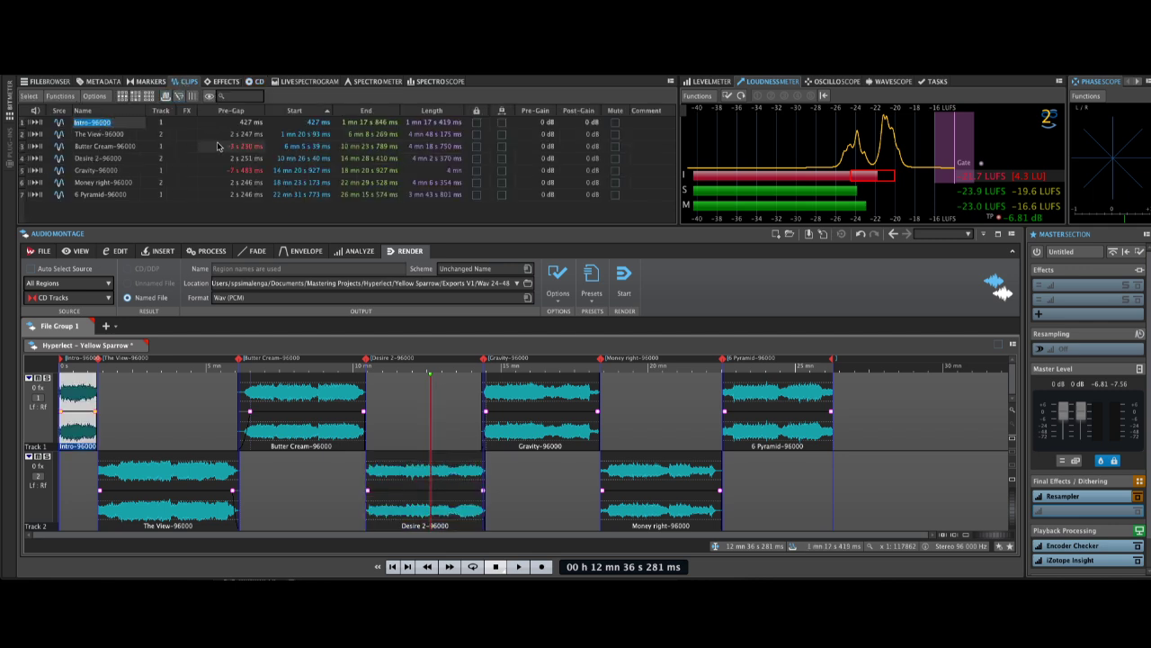
pyautogui.press('End')
pyautogui.press('BackSpace')
pyautogui.press('BackSpace')
pyautogui.press('BackSpace')
pyautogui.press('BackSpace')
# Rename the clip The View-96000 as The View.
pyautogui.click(122, 134)
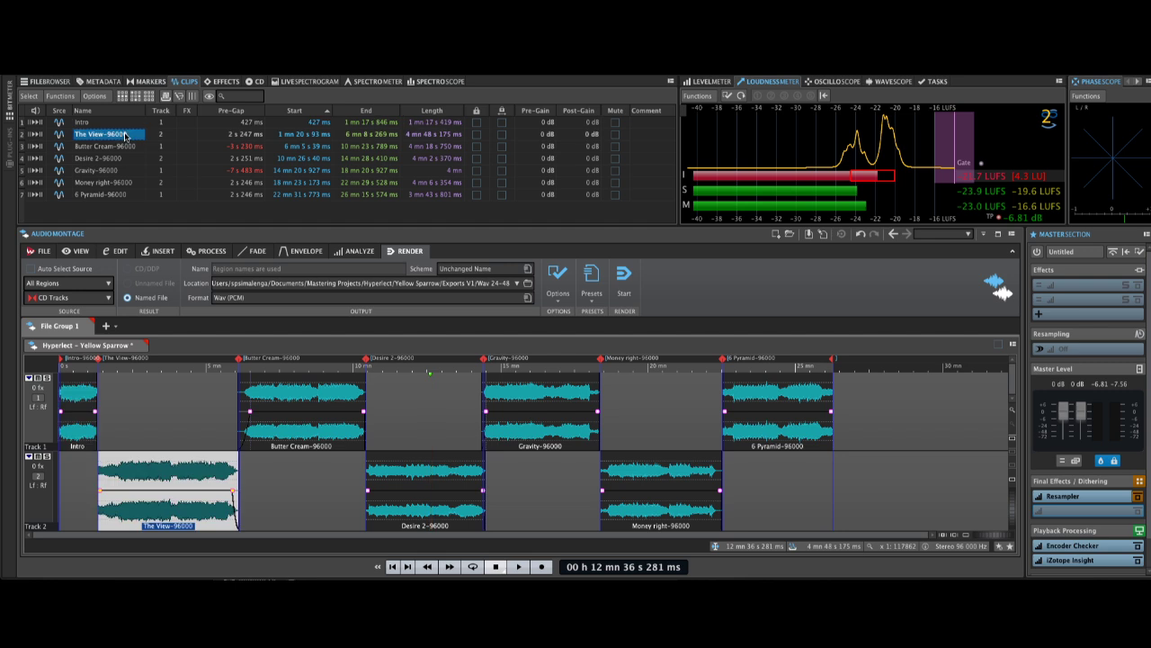
pyautogui.press('End')
pyautogui.press('BackSpace')
pyautogui.press('BackSpace')
pyautogui.press('BackSpace')
pyautogui.press('BackSpace')
pyautogui.press('BackSpace')
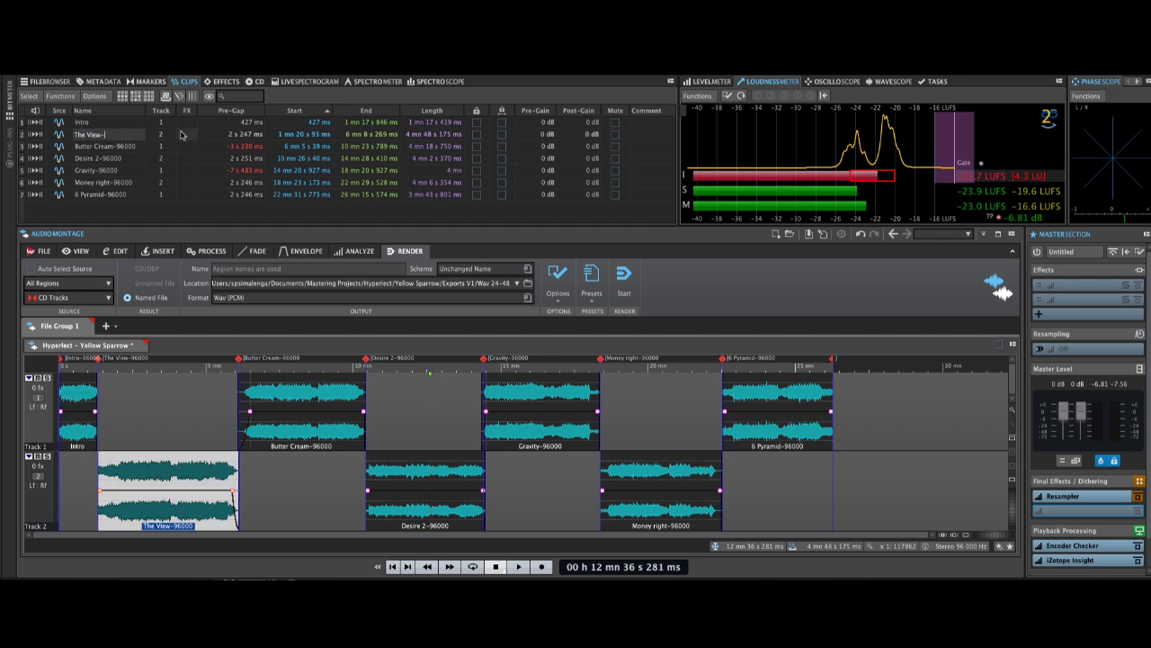
pyautogui.press('BackSpace')
# Rename the clip Money right-96000 as Money Right, with a capital R and no sample-rate suffix.
pyautogui.click(99, 184)
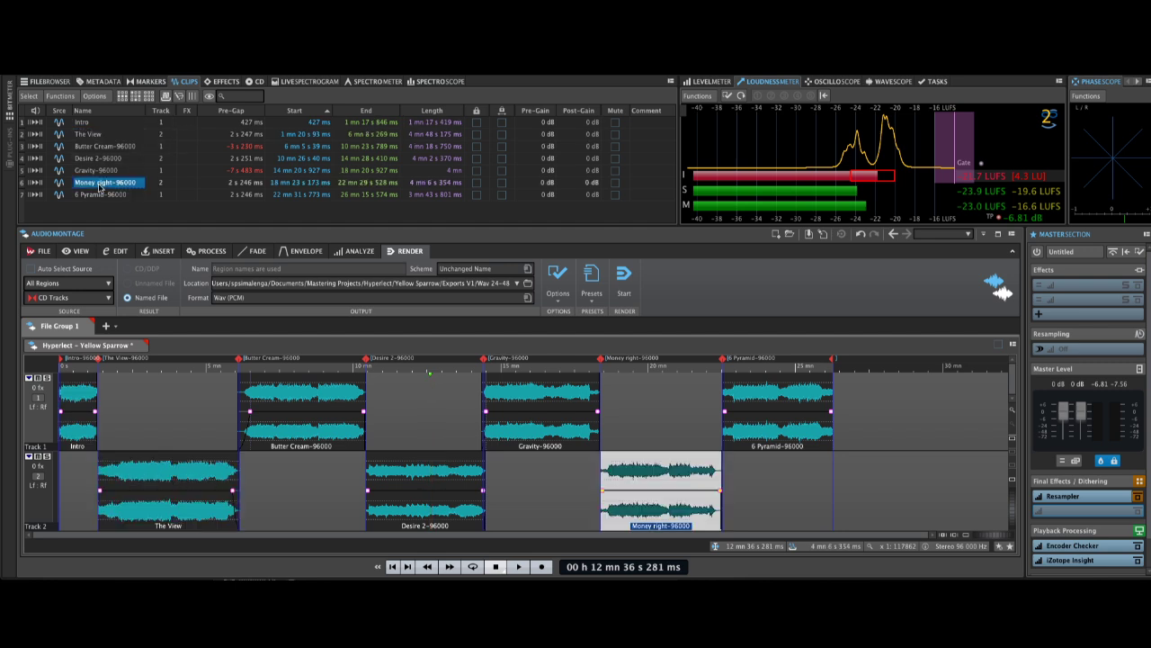
pyautogui.press('End')
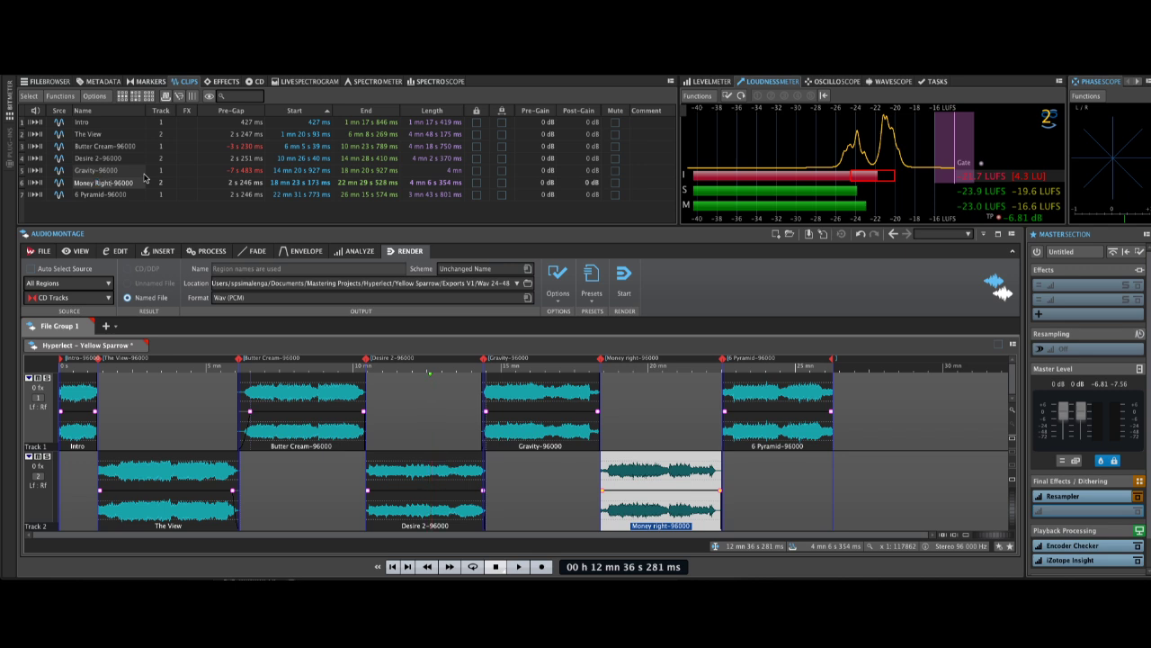
pyautogui.hotkey('shift', 'Left')
pyautogui.hotkey('shift', 'Left')
pyautogui.hotkey('shift', 'Left')
pyautogui.hotkey('shift', 'Left')
pyautogui.hotkey('shift', 'Left')
pyautogui.hotkey('shift', 'Left')
pyautogui.press('Return')
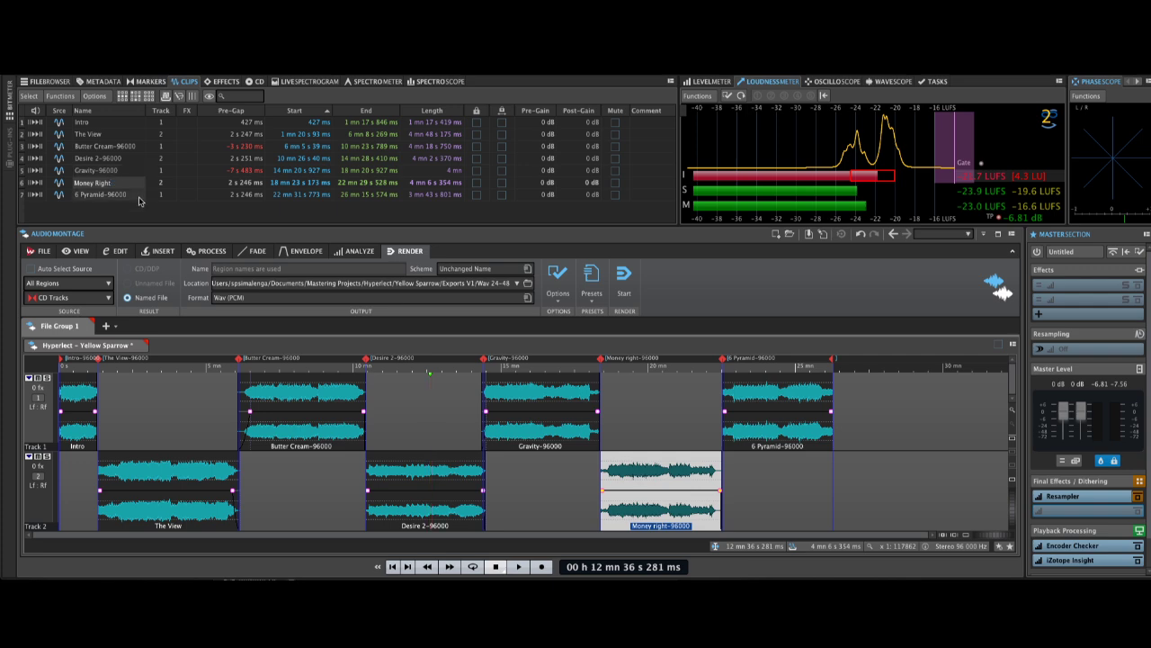
# Remove the -96000 suffix from two clip names, leaving Butter Cream and Desire 2.
pyautogui.doubleClick(129, 146)
pyautogui.press('Right')
pyautogui.press('BackSpace')
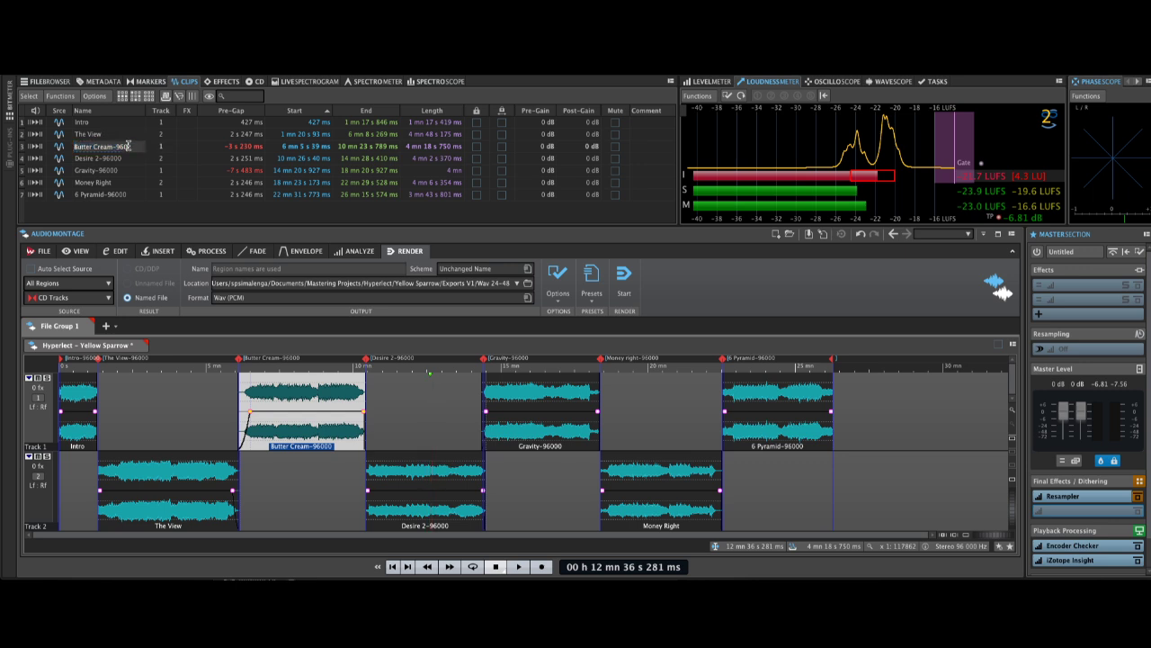
pyautogui.doubleClick(127, 159)
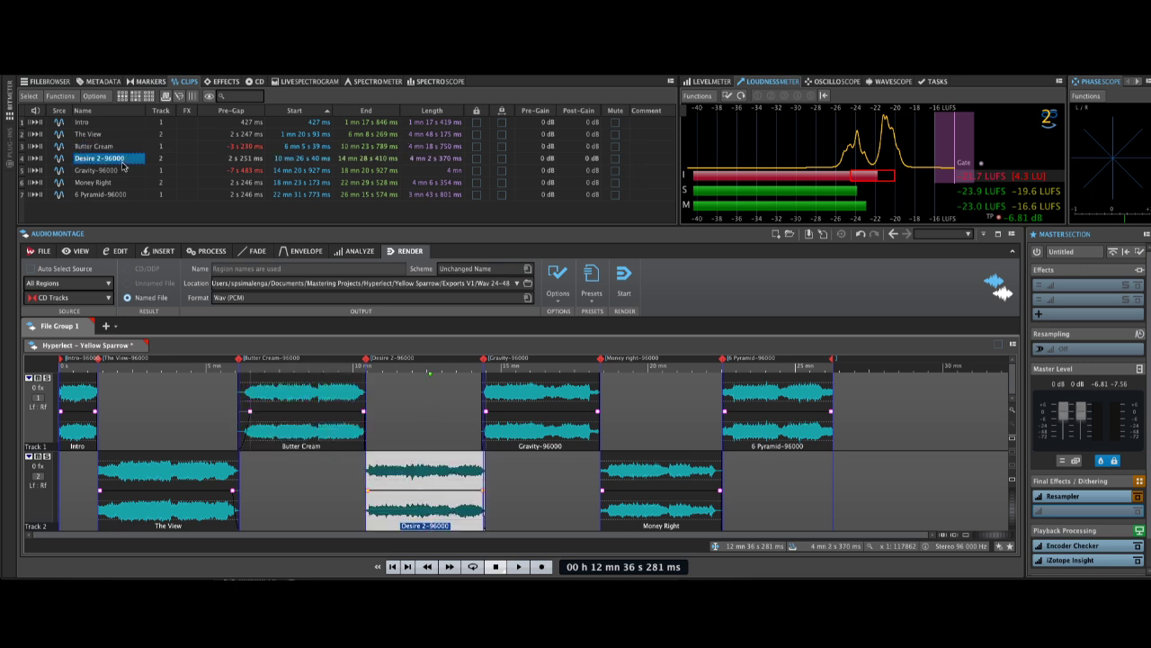
pyautogui.press('Right')
pyautogui.press('BackSpace')
pyautogui.press('BackSpace')
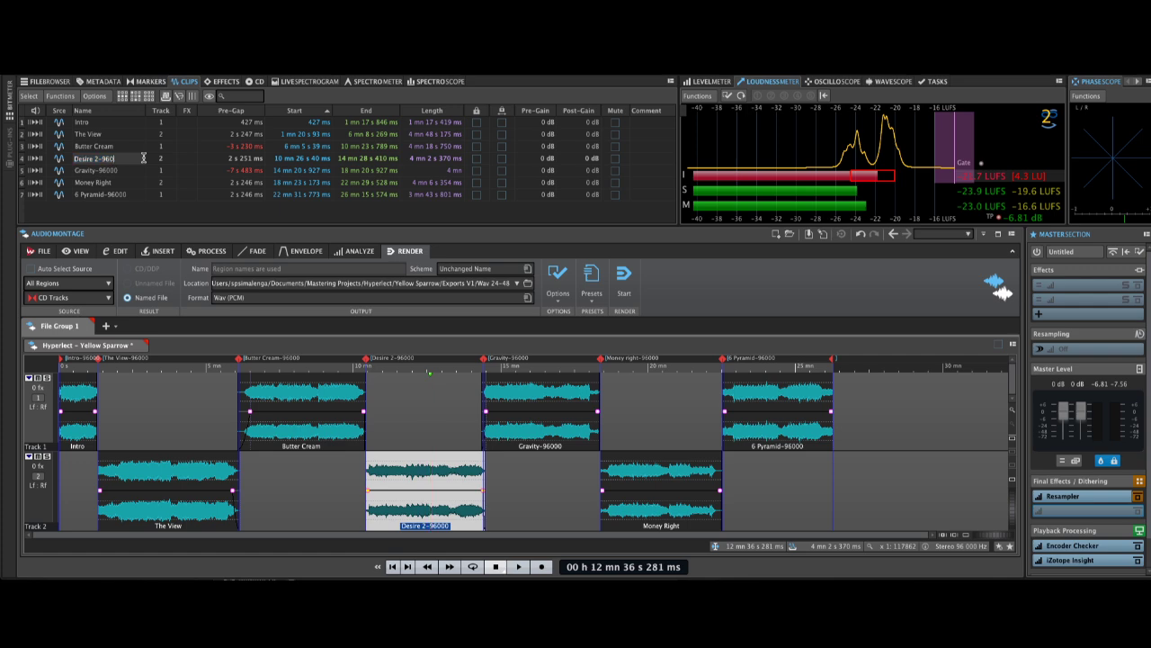
# Rename the clip Gravity-96000 as Gravity.
pyautogui.doubleClick(130, 170)
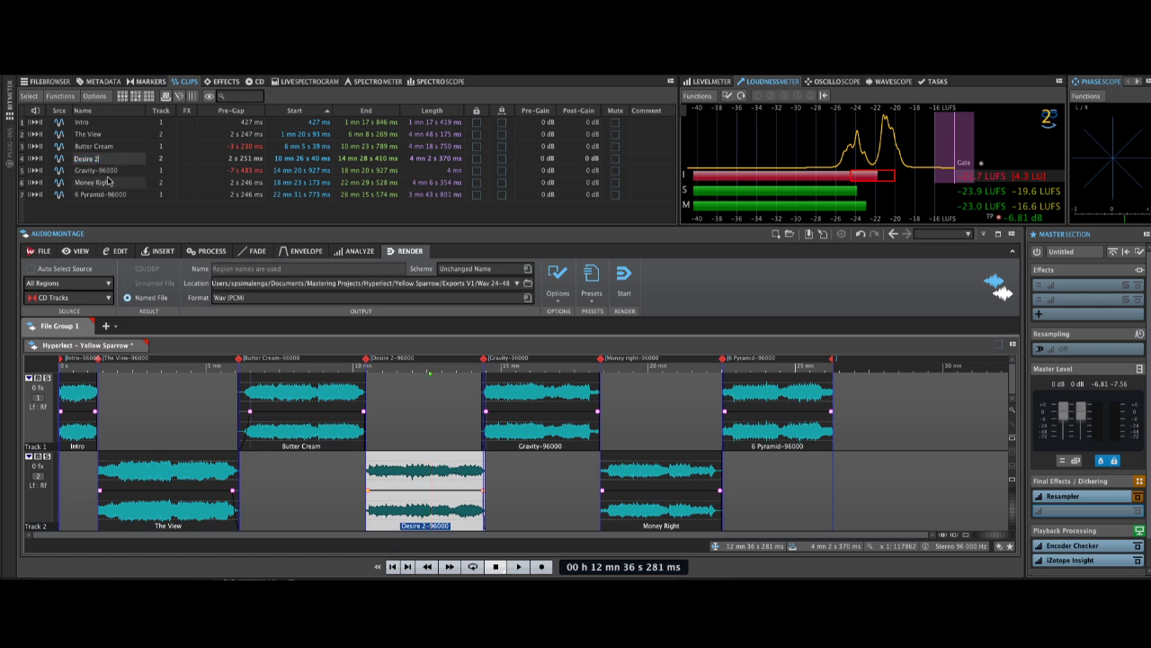
pyautogui.press('Right')
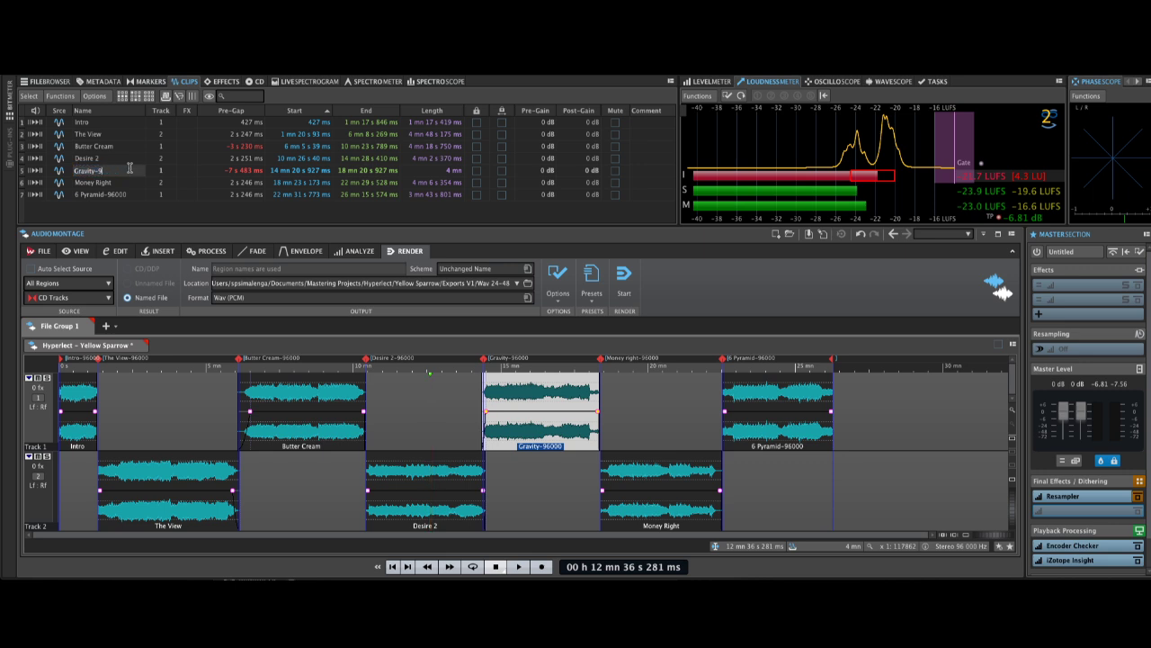
pyautogui.press('BackSpace')
# Rename the clip 6 Pyramid-96000 as 6 Pyramid.
pyautogui.doubleClick(131, 195)
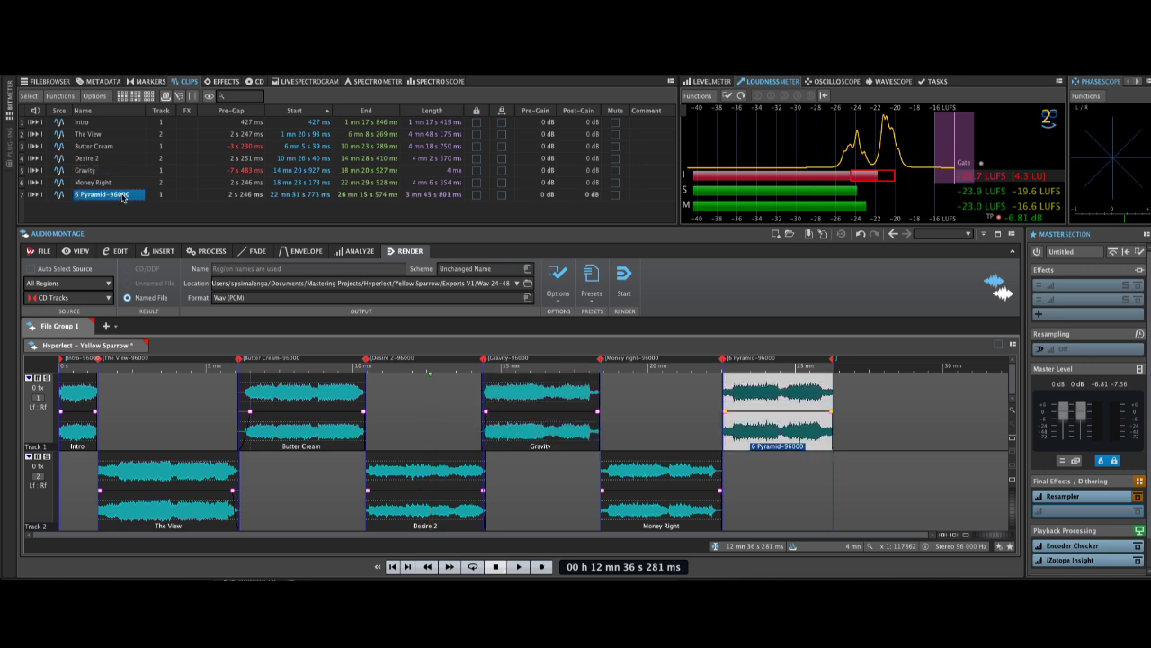
pyautogui.press('Right')
pyautogui.press('BackSpace')
pyautogui.press('BackSpace')
pyautogui.press('BackSpace')
pyautogui.press('BackSpace')
pyautogui.press('BackSpace')
pyautogui.press('BackSpace')
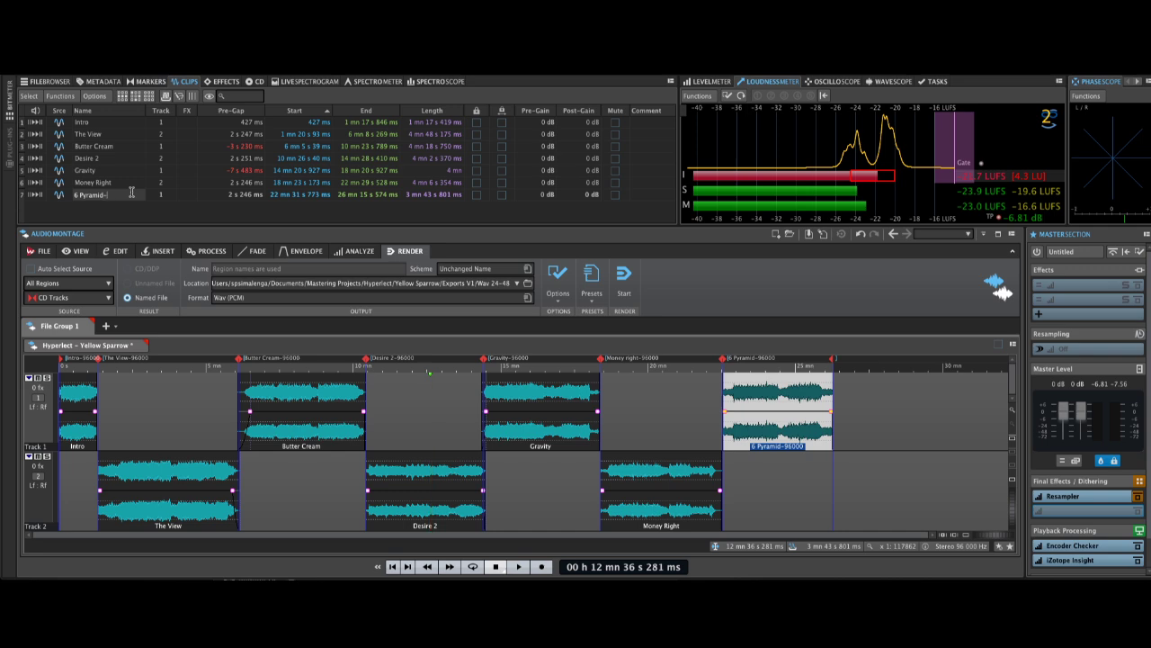
pyautogui.press('Return')
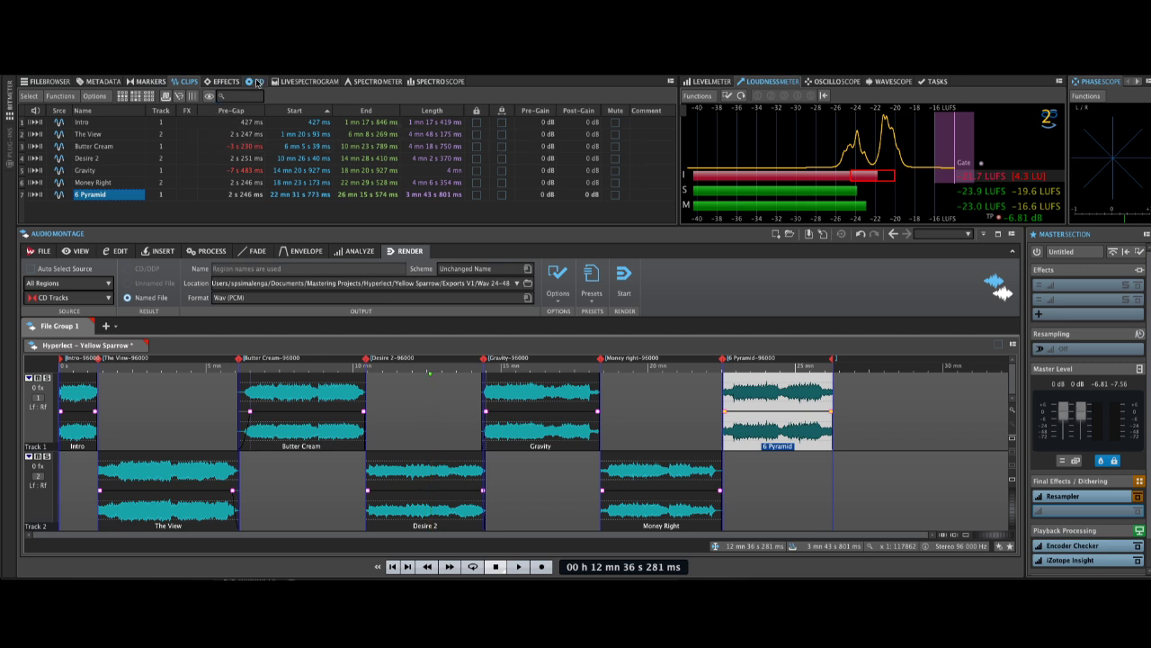
# Compare the CD track list entries with the Butter Cream, Desire 2 and Gravity clips in the montage.
pyautogui.click(256, 81)
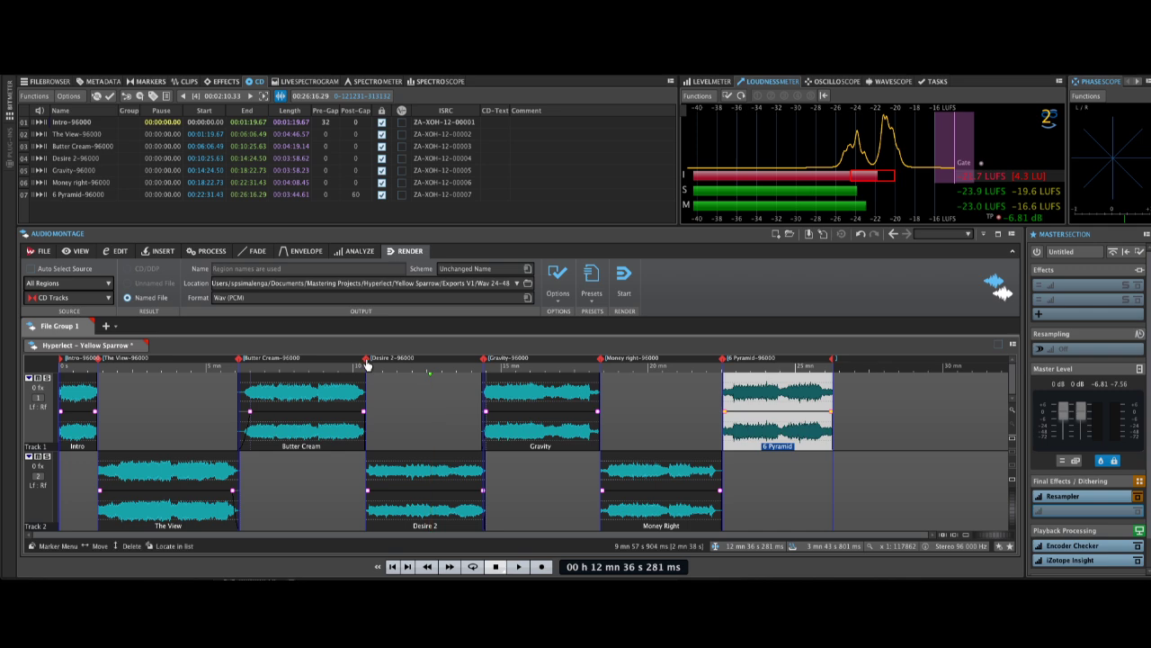
pyautogui.click(312, 441)
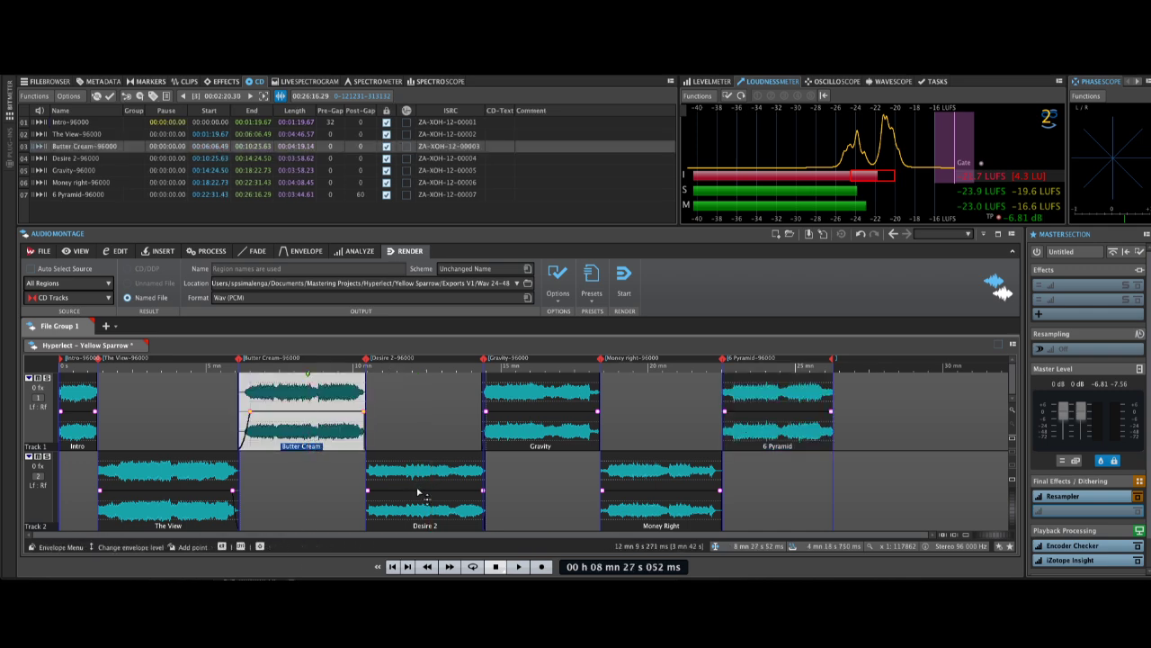
pyautogui.click(433, 493)
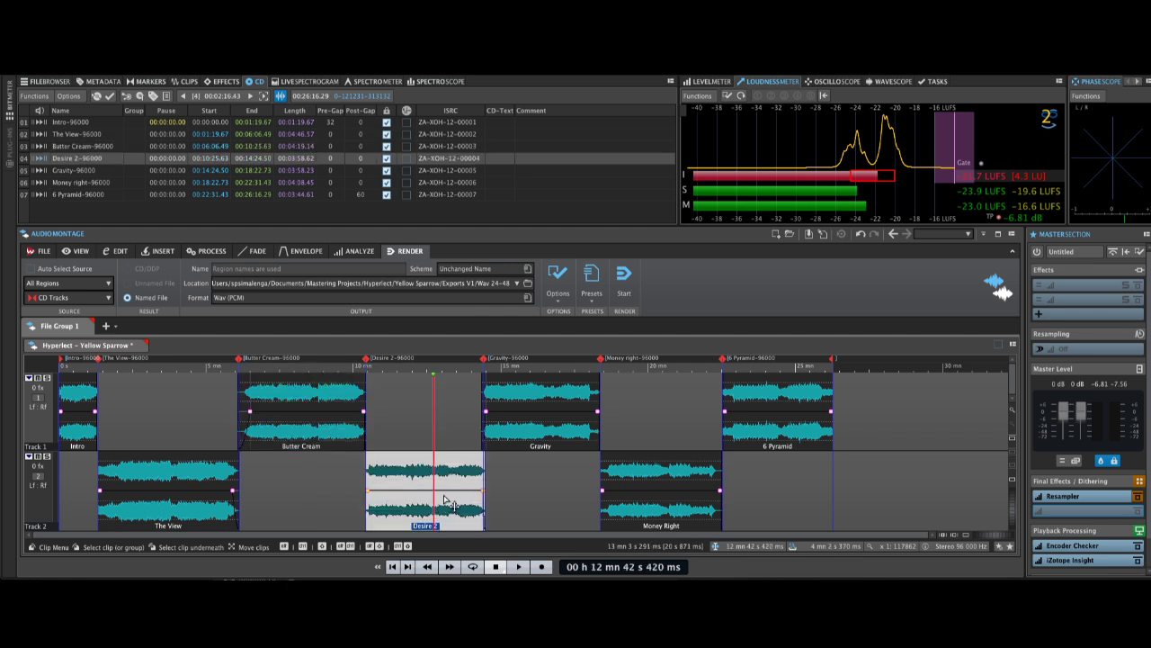
pyautogui.click(558, 431)
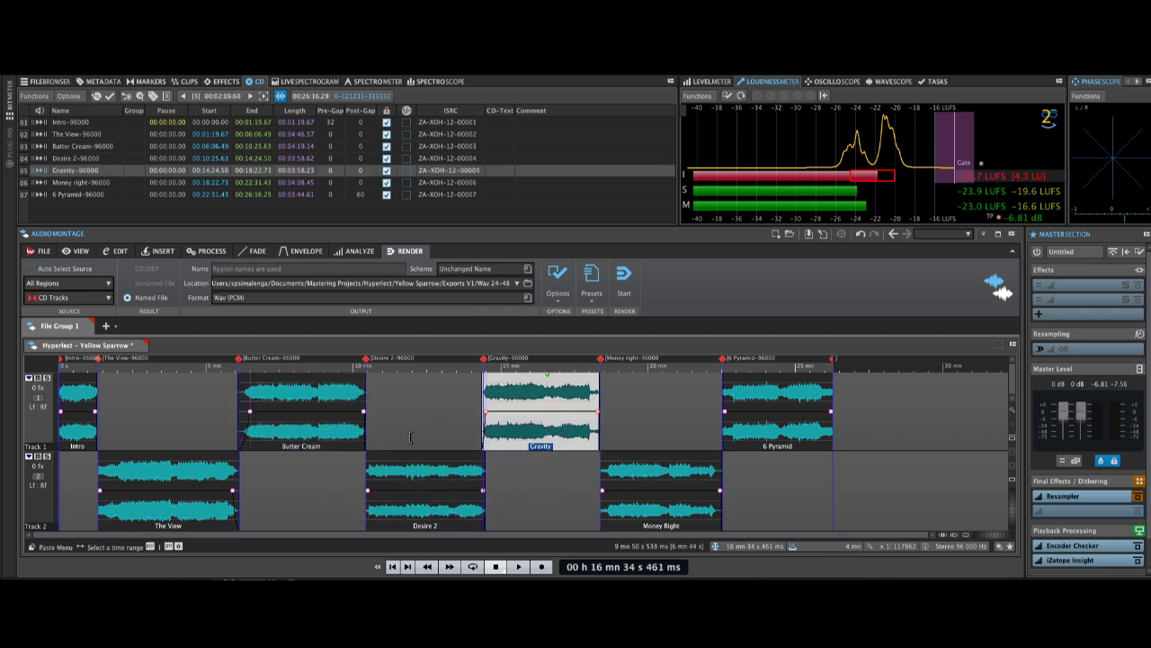
# Check The View, Butter Cream, Desire 2, Money Right and 6 Pyramid clips against their CD track list entries.
pyautogui.click(180, 491)
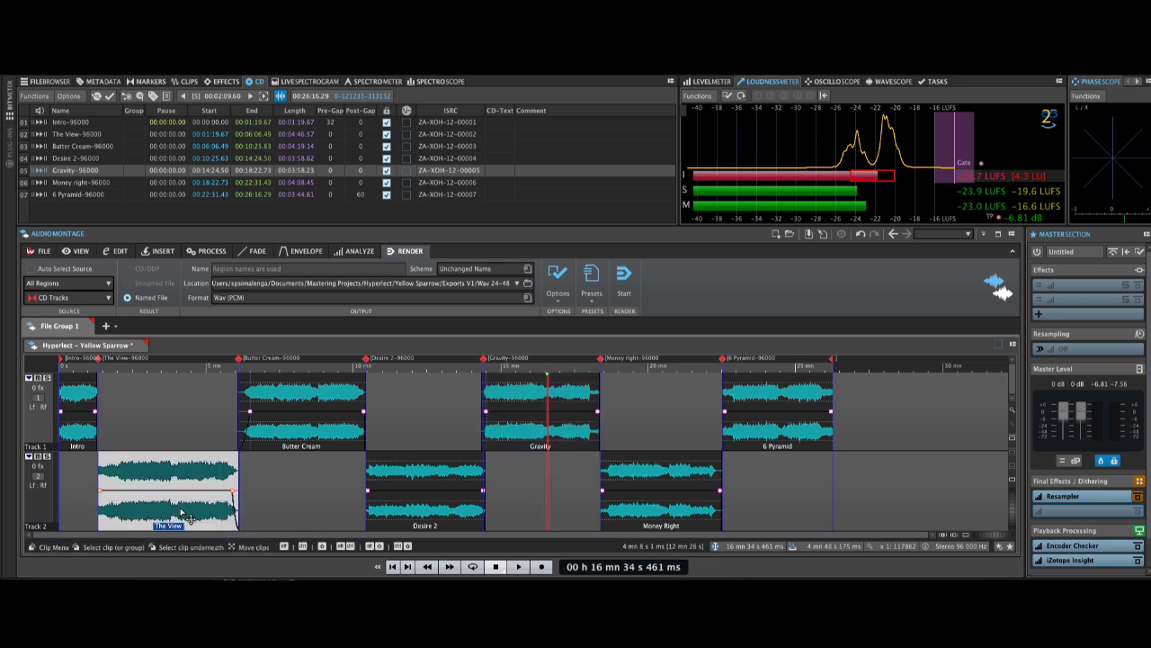
pyautogui.click(309, 418)
pyautogui.click(447, 500)
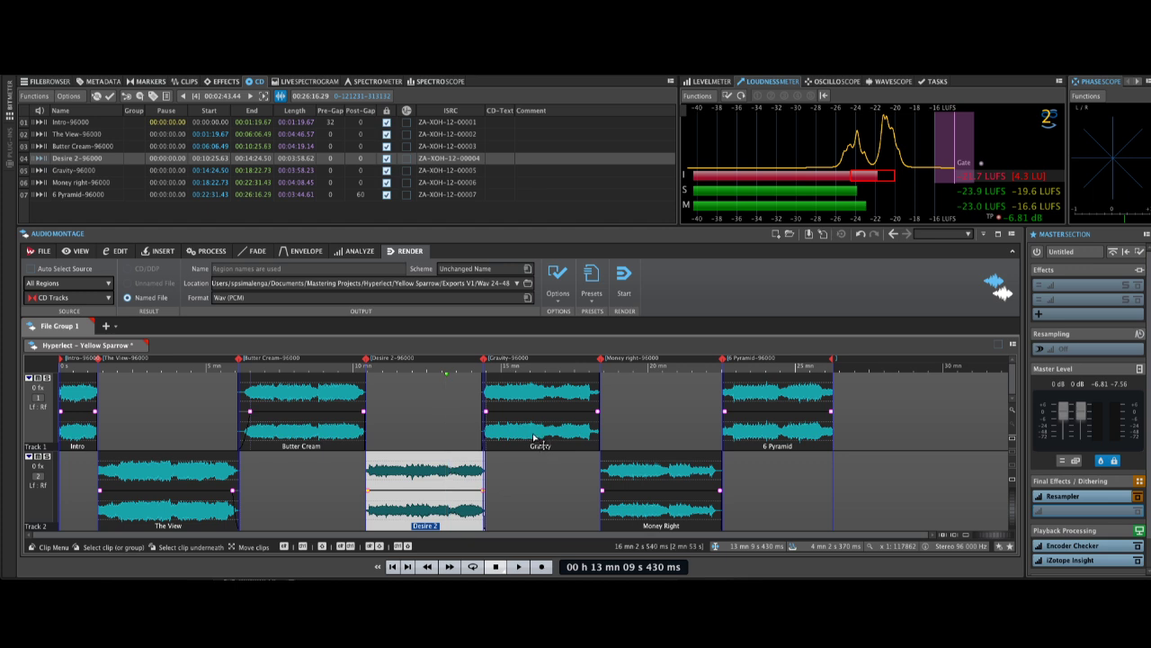
pyautogui.click(653, 490)
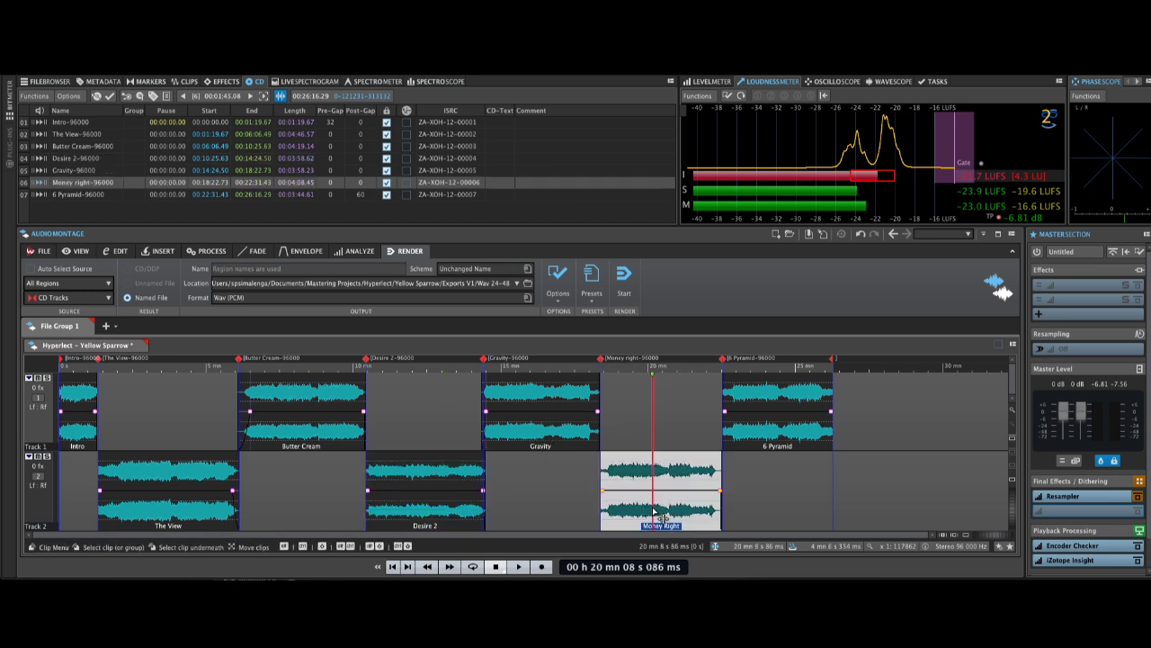
pyautogui.click(769, 425)
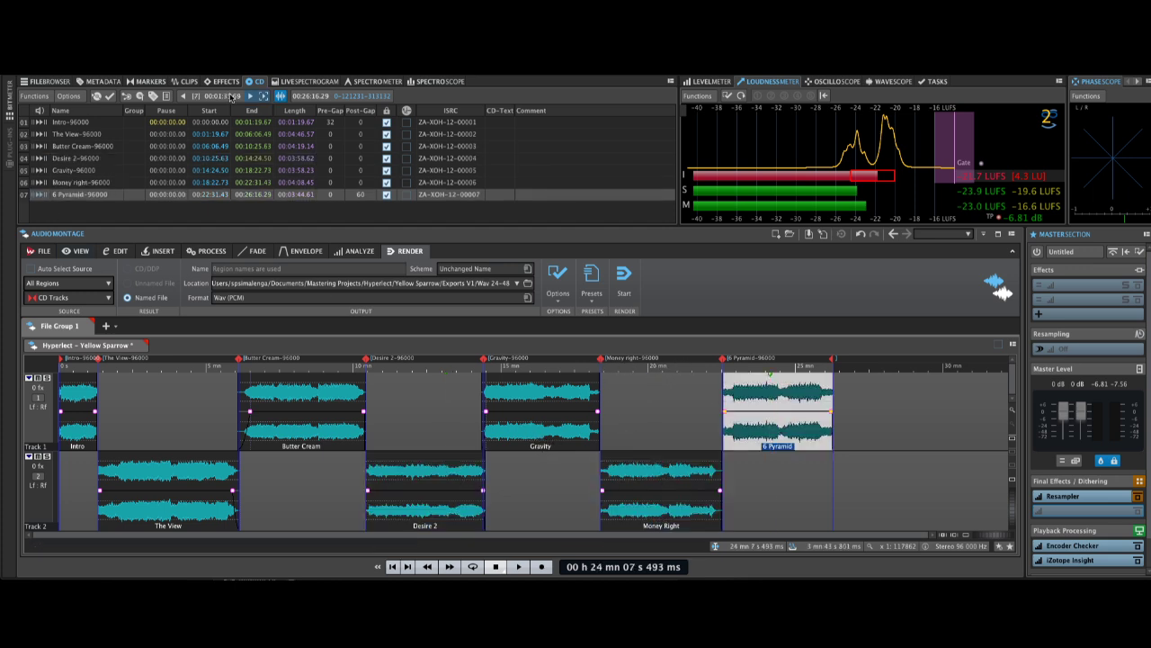
# Regenerate the CD track markers through the CD Wizard with start markers named as clips, and check the last tracks against their clips.
pyautogui.click(36, 96)
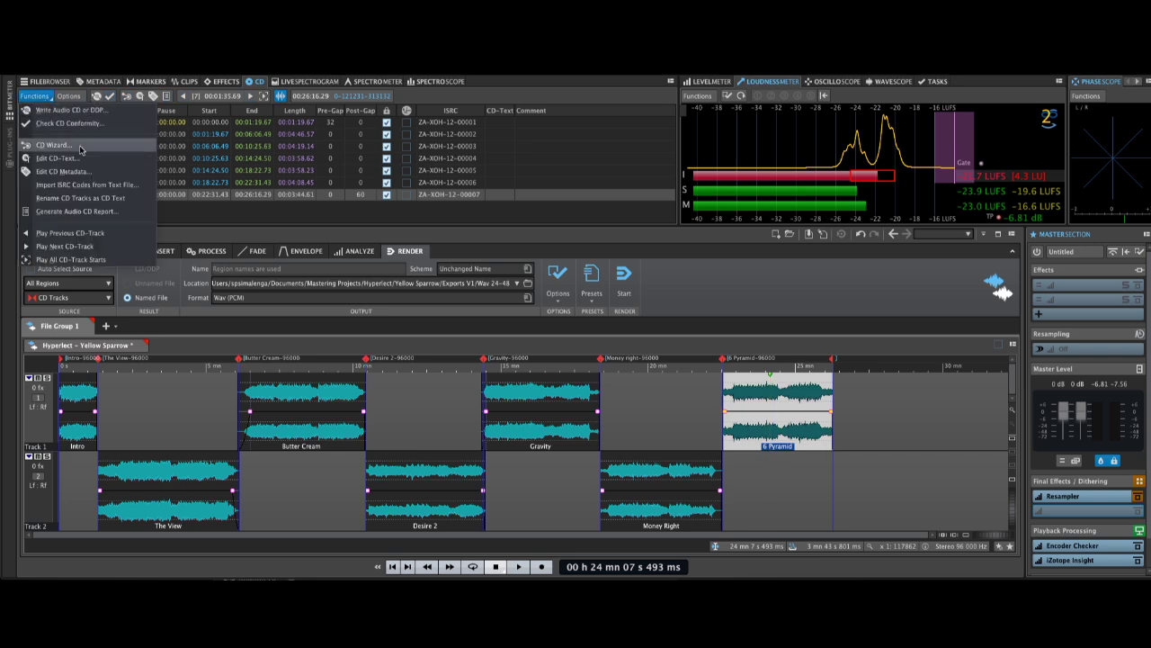
pyautogui.click(58, 145)
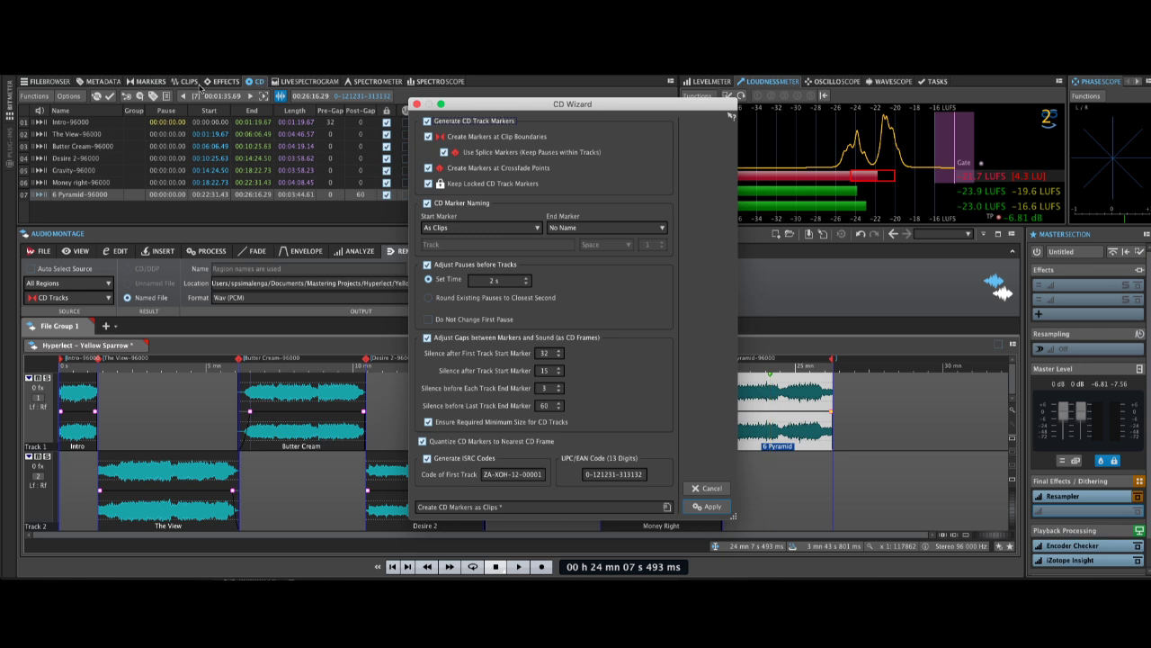
pyautogui.click(715, 506)
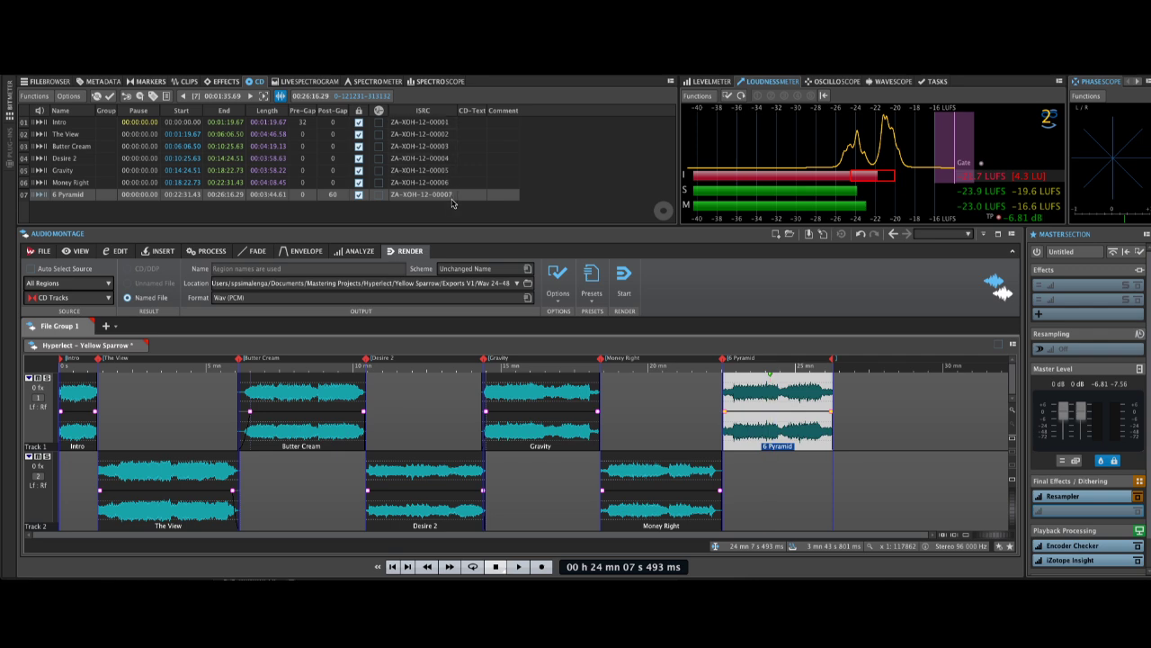
pyautogui.click(671, 495)
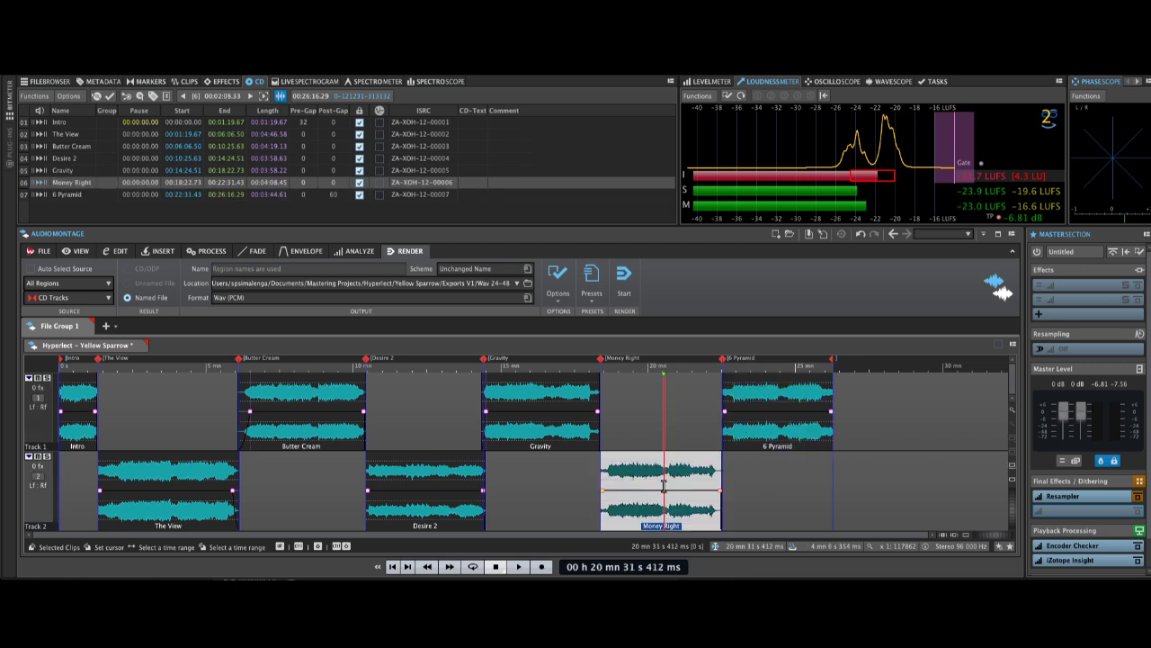
pyautogui.click(568, 437)
pyautogui.click(781, 423)
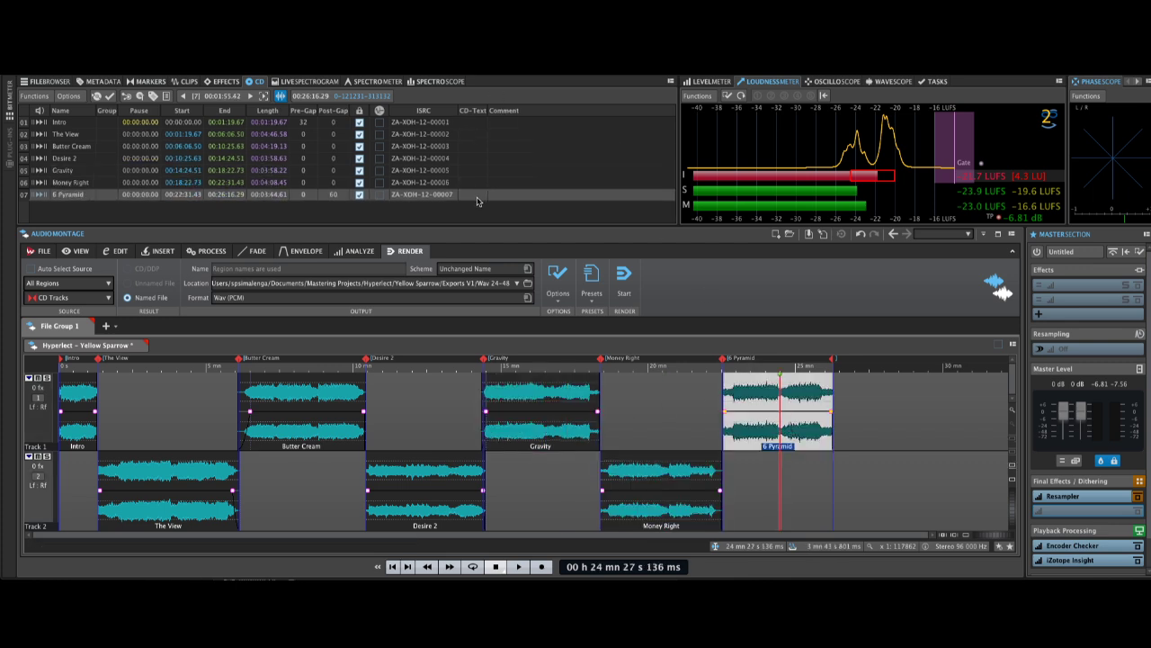
# In the CD-Text Editor, set the album title to Yellow Sparrow and the performer to Hyperlect, and copy the performer to all following tracks.
pyautogui.click(36, 96)
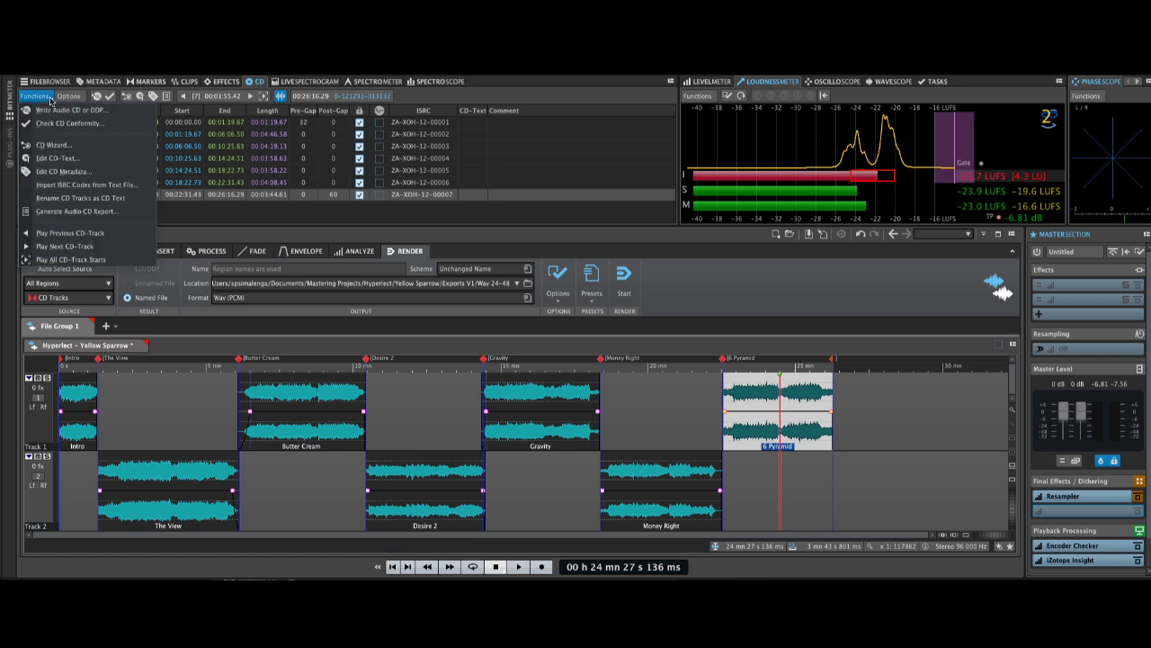
pyautogui.click(57, 160)
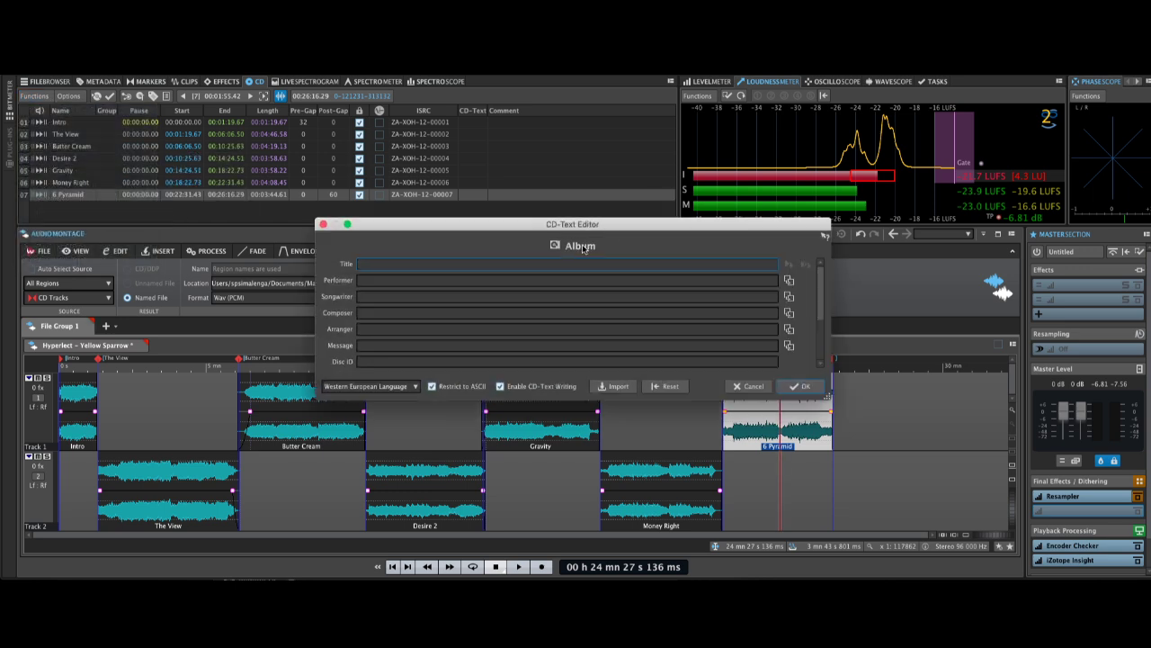
pyautogui.write('Yellow Sparrow')
pyautogui.click(478, 283)
pyautogui.write('Hyperlect')
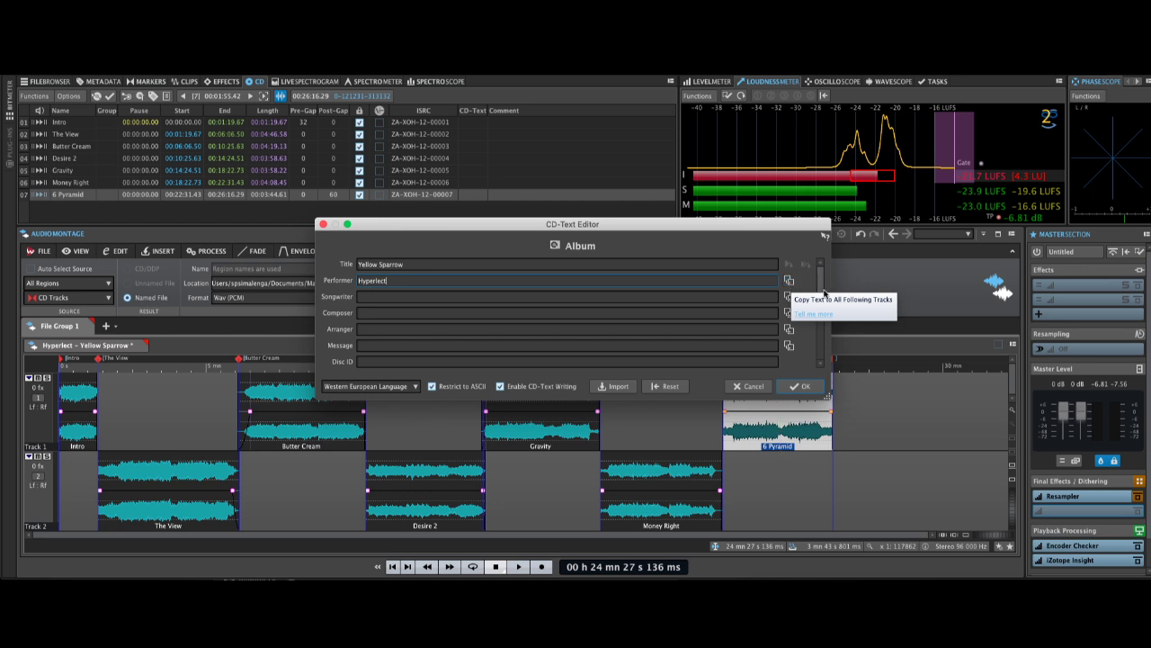
pyautogui.moveTo(821, 286)
pyautogui.mouseDown()
pyautogui.moveTo(824, 335)
pyautogui.moveTo(822, 282)
pyautogui.mouseUp()
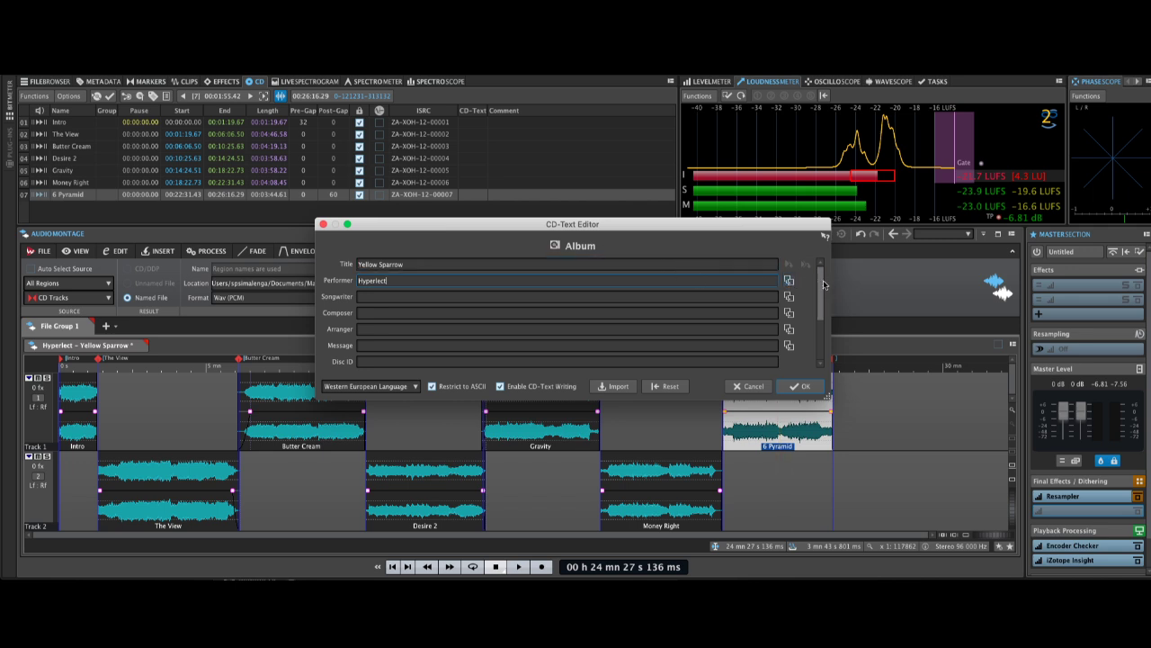
pyautogui.moveTo(821, 284); pyautogui.dragTo(816, 326)
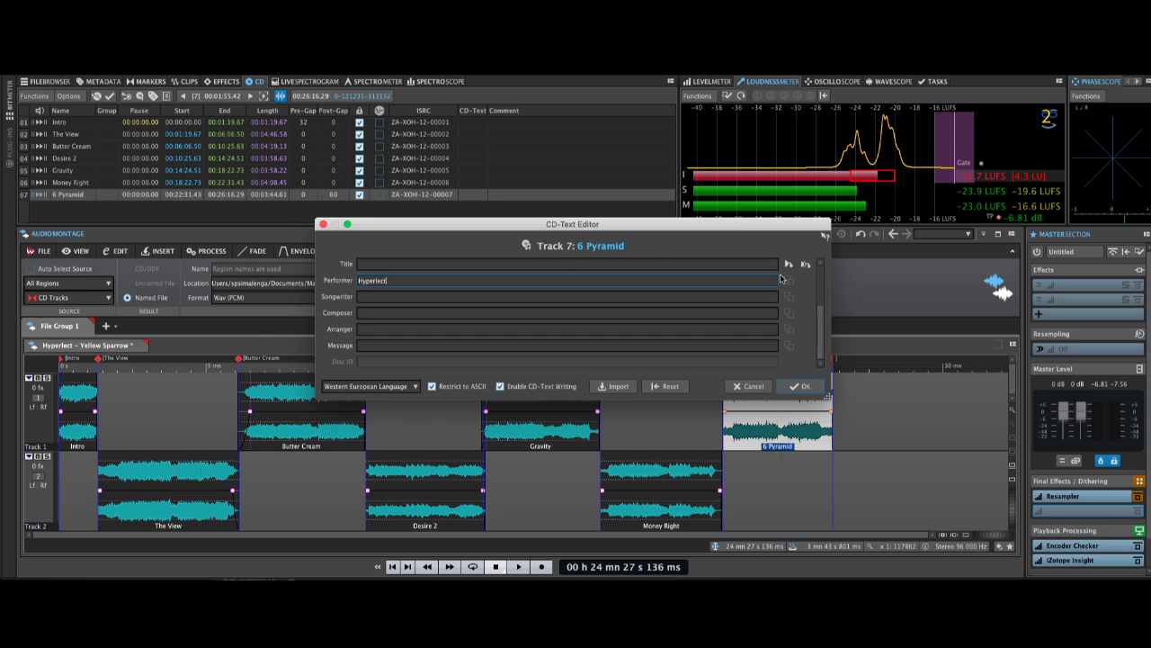
# From Track 1 Intro, copy the CD track start marker names to all CD track titles.
pyautogui.moveTo(819, 330); pyautogui.dragTo(819, 297)
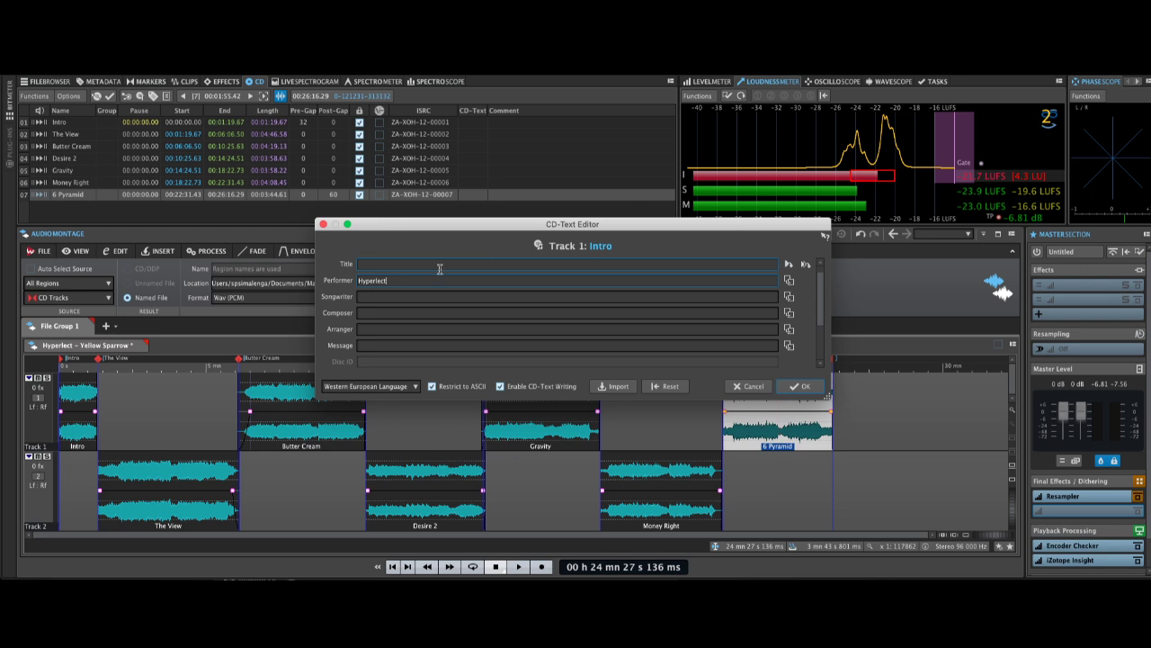
pyautogui.press('Tab')
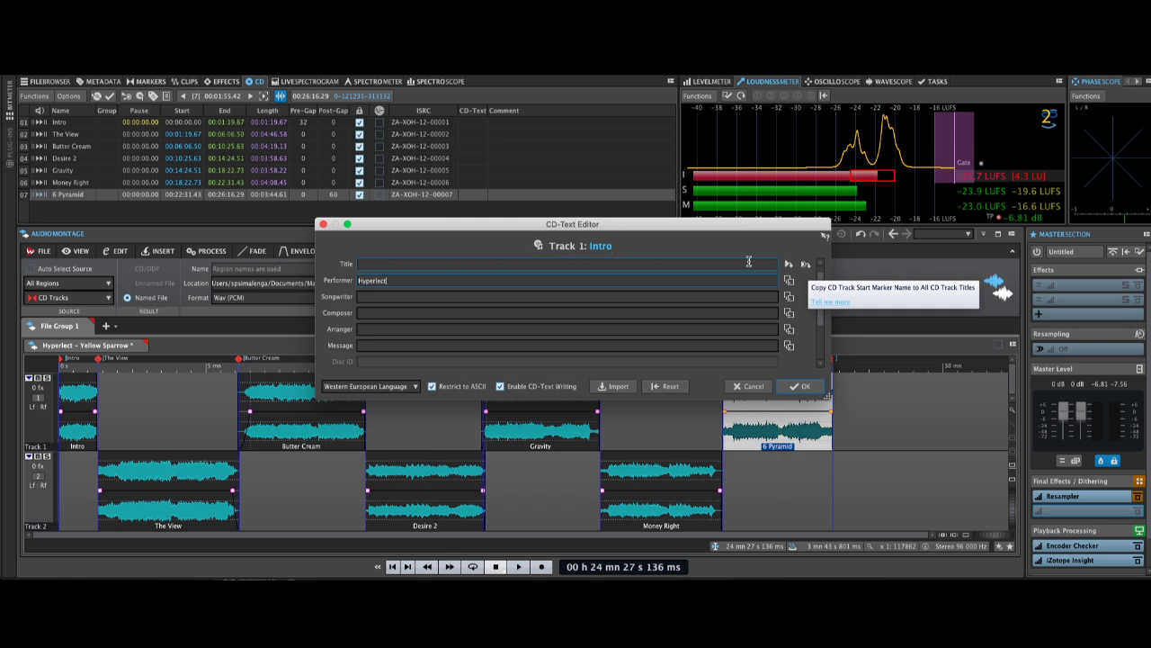
pyautogui.click(807, 264)
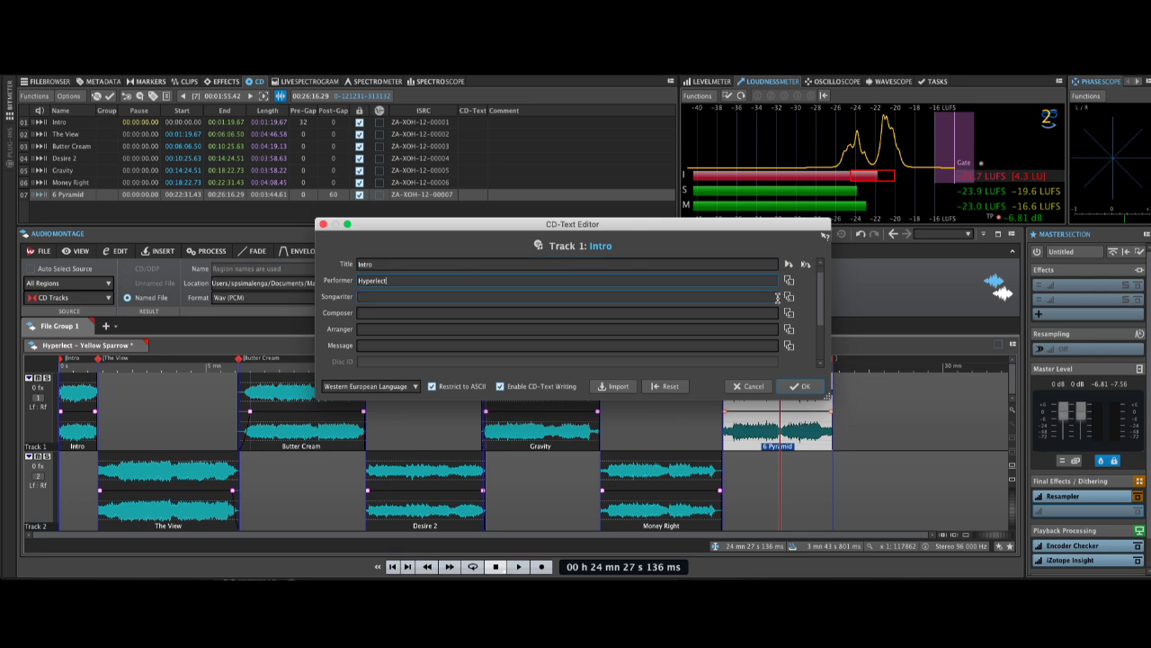
# Extend the CD-Text performer of Track 7, 6 Pyramid, with a bracketed "Featuring" credit containing the guest artist's name.
pyautogui.moveTo(822, 291); pyautogui.dragTo(825, 344)
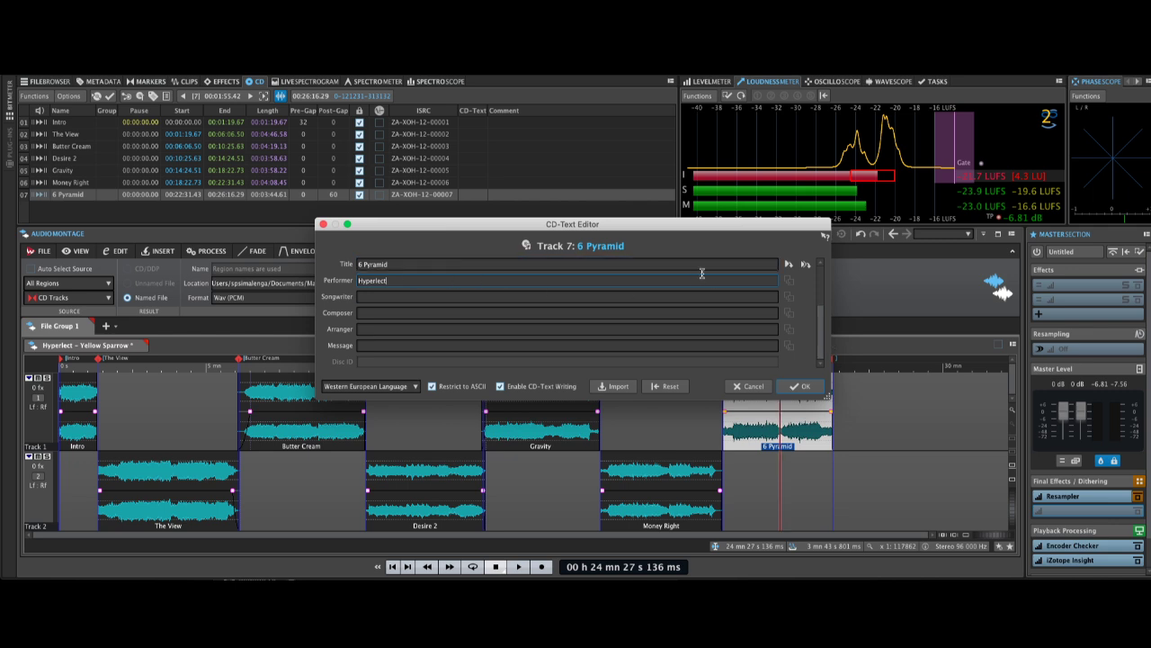
pyautogui.click(405, 276)
pyautogui.write('(Featu')
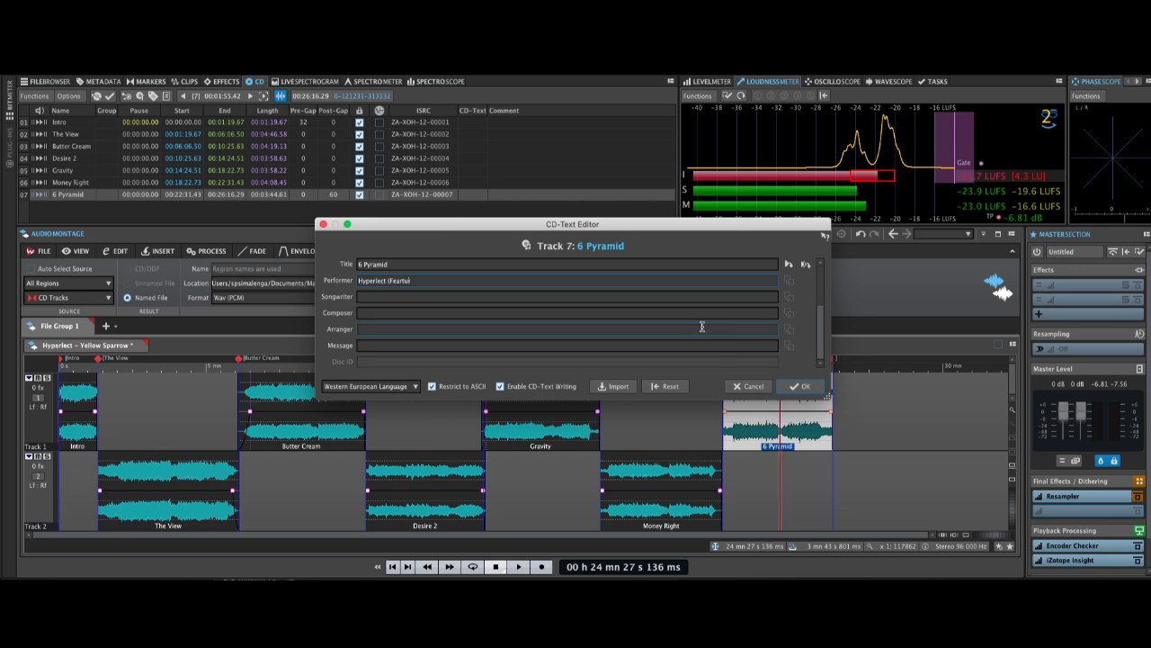
pyautogui.press('BackSpace')
pyautogui.press('BackSpace')
pyautogui.write('Mr XYZ')
# Add the same bracketed "Featuring" credit to the 6 Pyramid CD-Text title and fill in the composer's name.
pyautogui.click(423, 261)
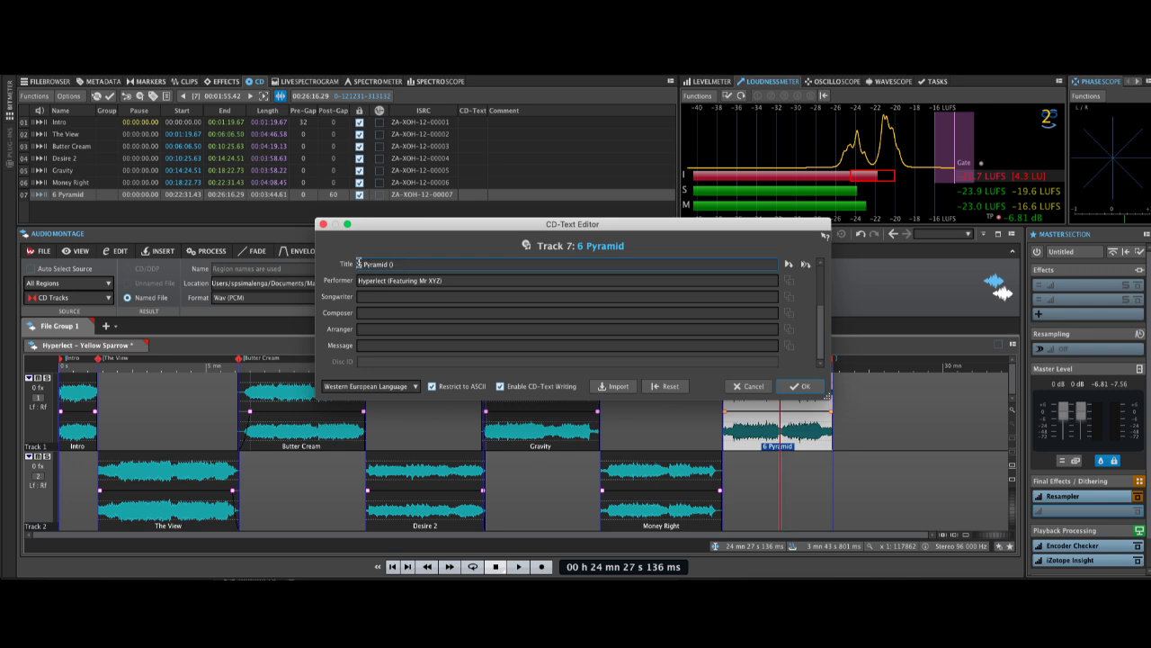
pyautogui.moveTo(358, 262); pyautogui.dragTo(446, 263)
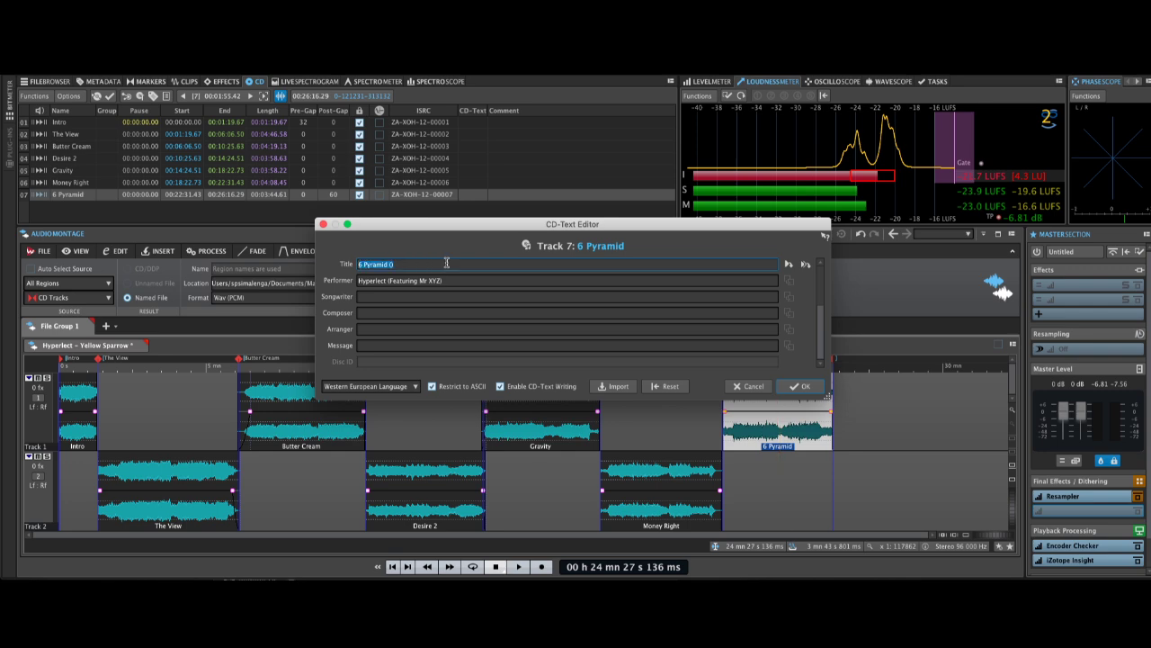
pyautogui.click(396, 263)
pyautogui.moveTo(358, 281); pyautogui.dragTo(480, 281)
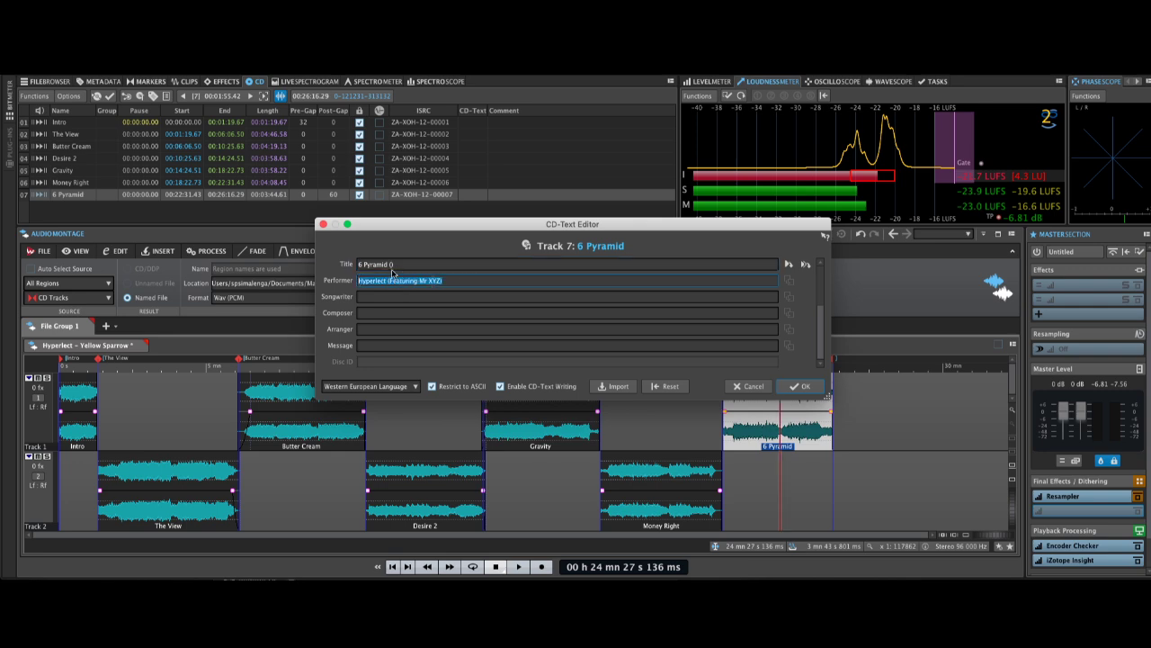
pyautogui.click(393, 265)
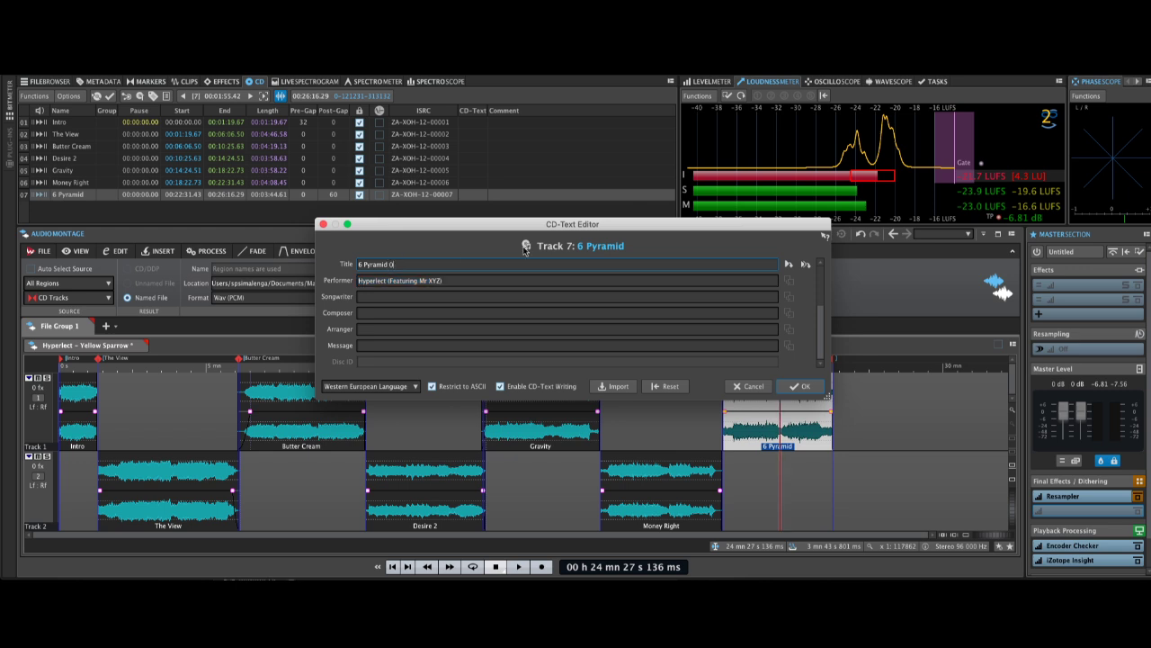
pyautogui.write('Featuring Mr XYZ)')
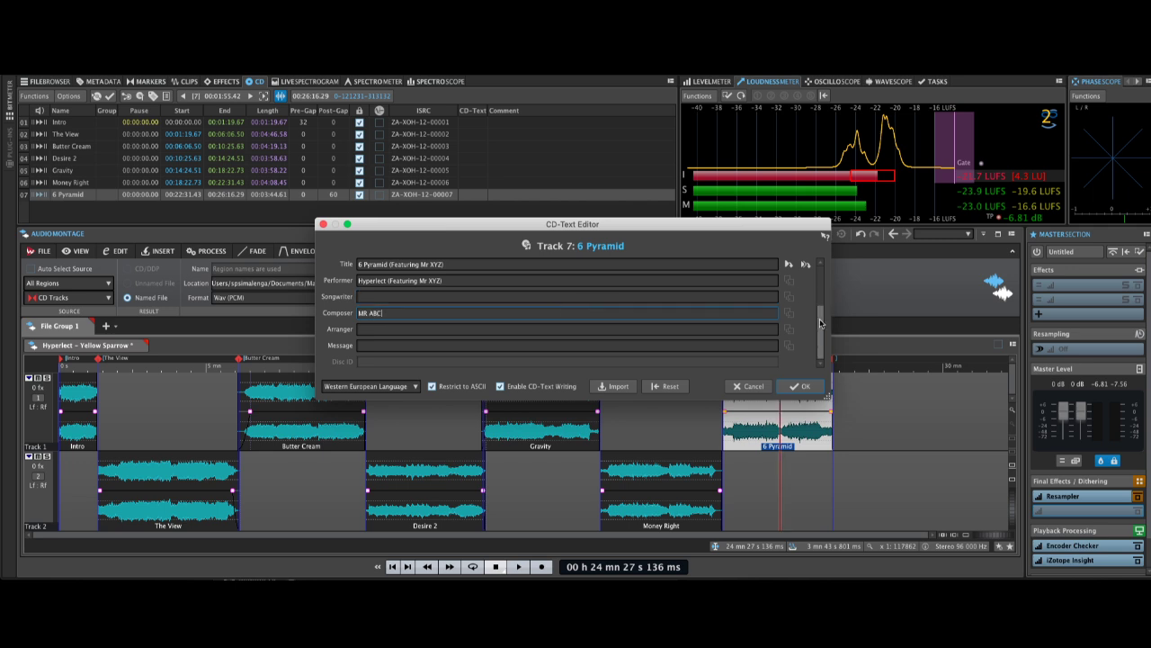
# Go back to the CD-Text of Track 5, Gravity, add a space after its performer and apply all CD-Text entries.
pyautogui.scroll(1, 820, 327)
pyautogui.scroll(1, 822, 321)
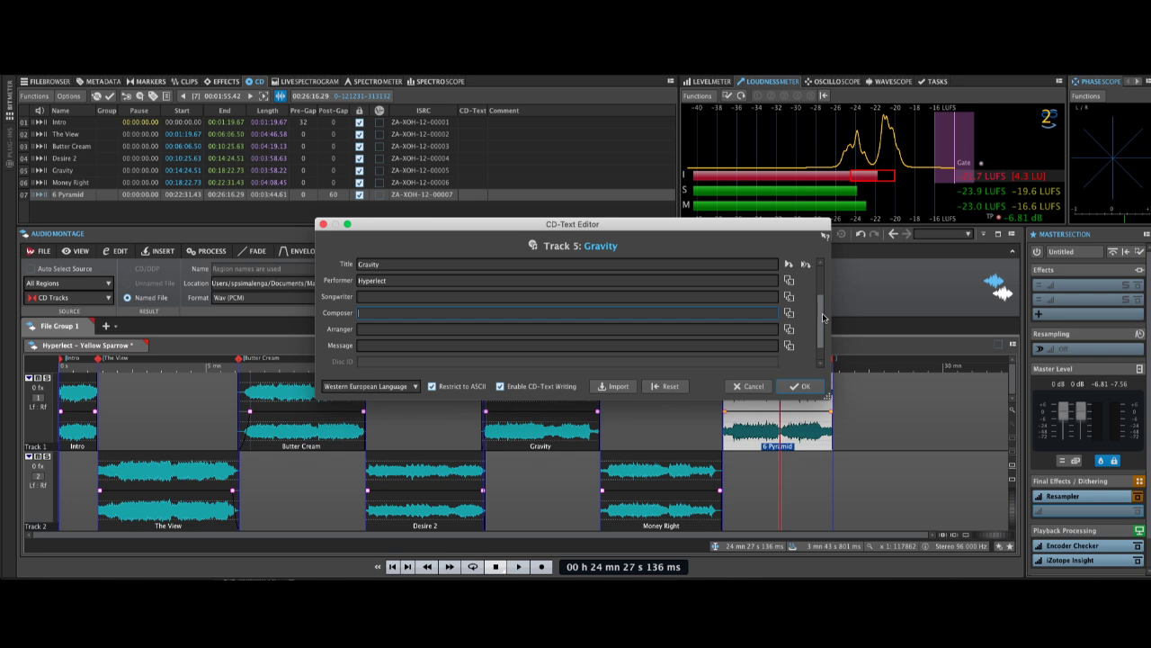
pyautogui.click(434, 277)
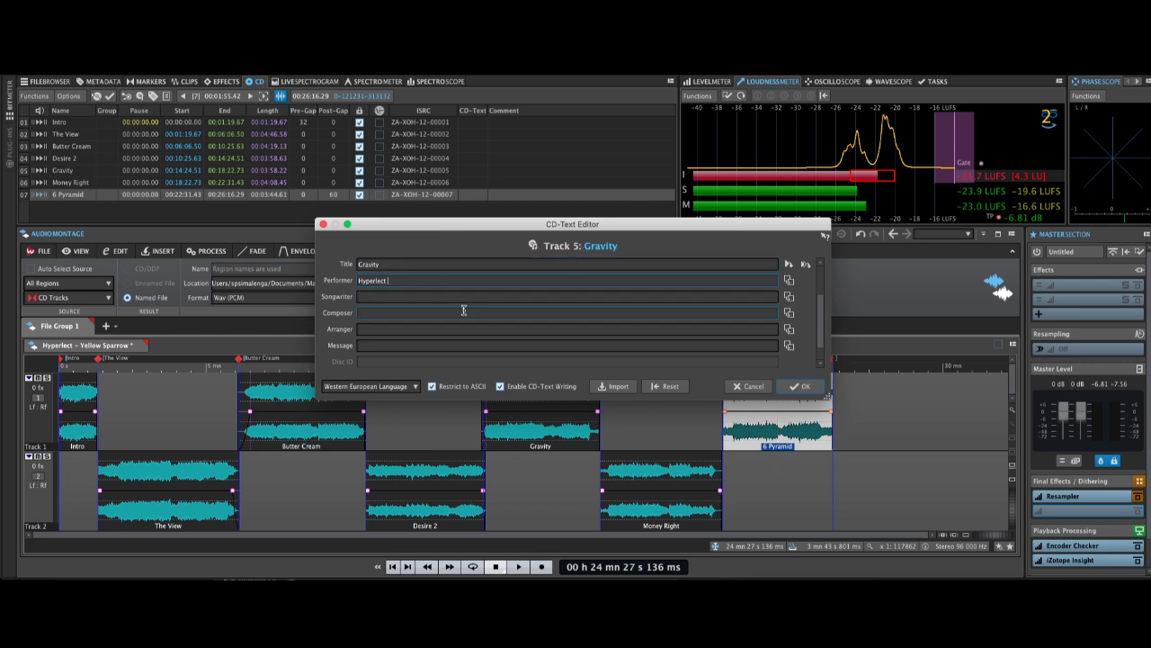
pyautogui.click(805, 386)
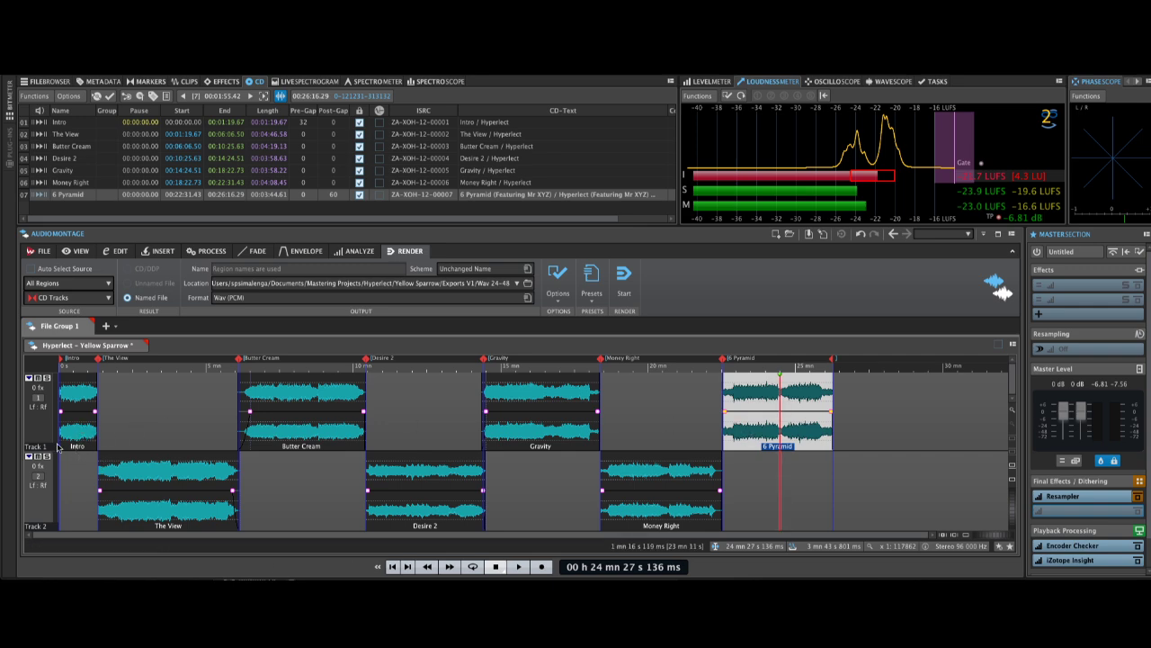
# Go through the Intro, The View, Butter Cream and Desire 2 clips to check their CD track list entries.
pyautogui.click(88, 433)
pyautogui.click(196, 509)
pyautogui.click(262, 425)
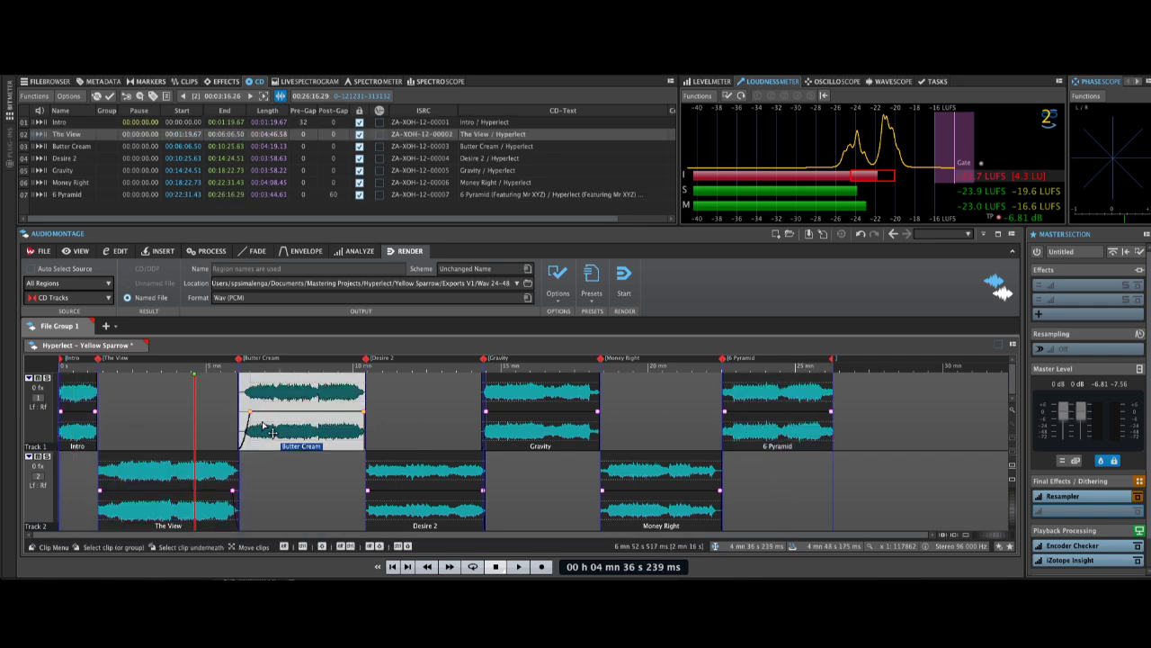
pyautogui.click(430, 500)
# Move the Gravity CD track marker back to the very start of the Gravity clip, at about 14:20.70.
pyautogui.scroll(8, 494, 456)
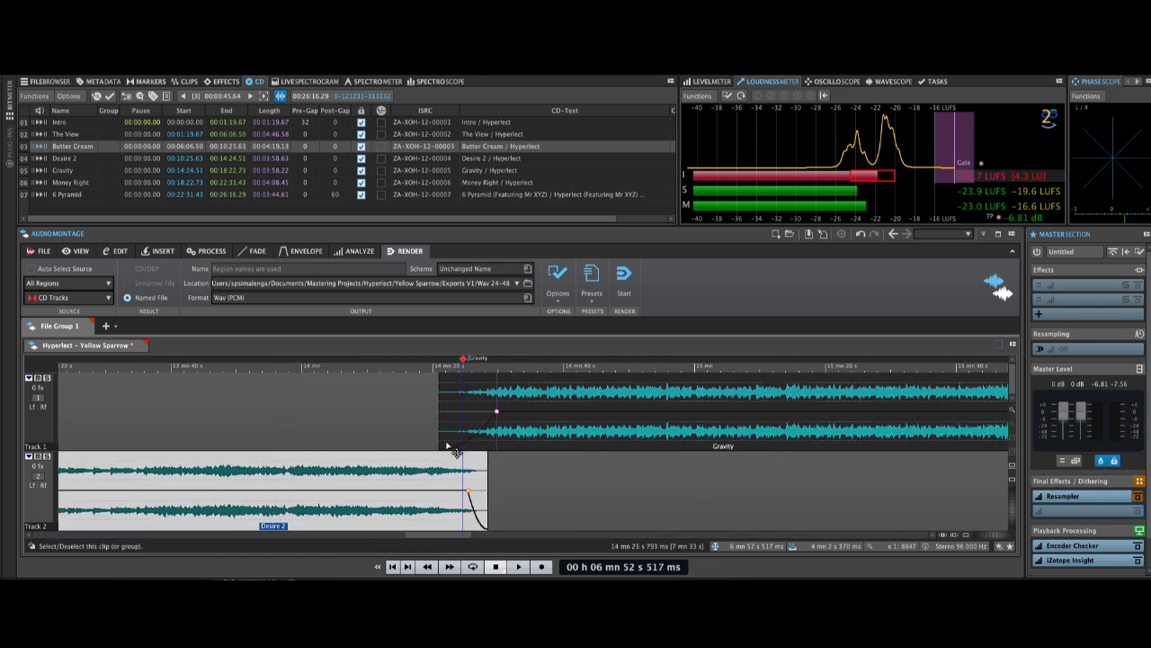
pyautogui.scroll(4, 463, 431)
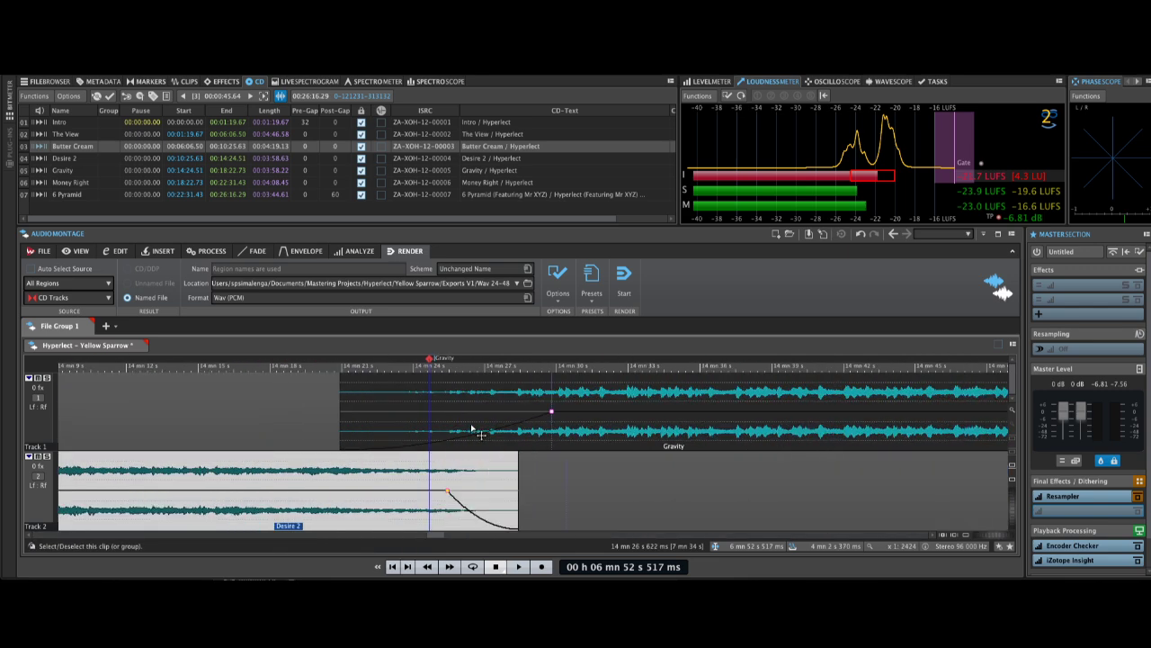
pyautogui.click(430, 361)
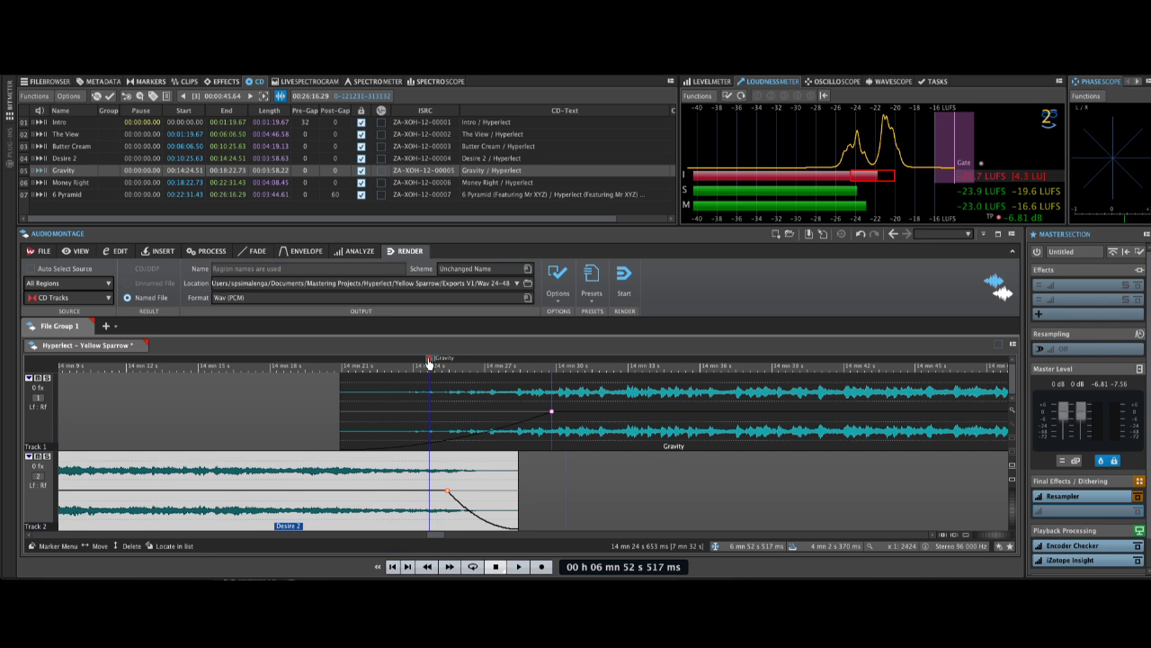
pyautogui.moveTo(430, 361); pyautogui.dragTo(340, 360)
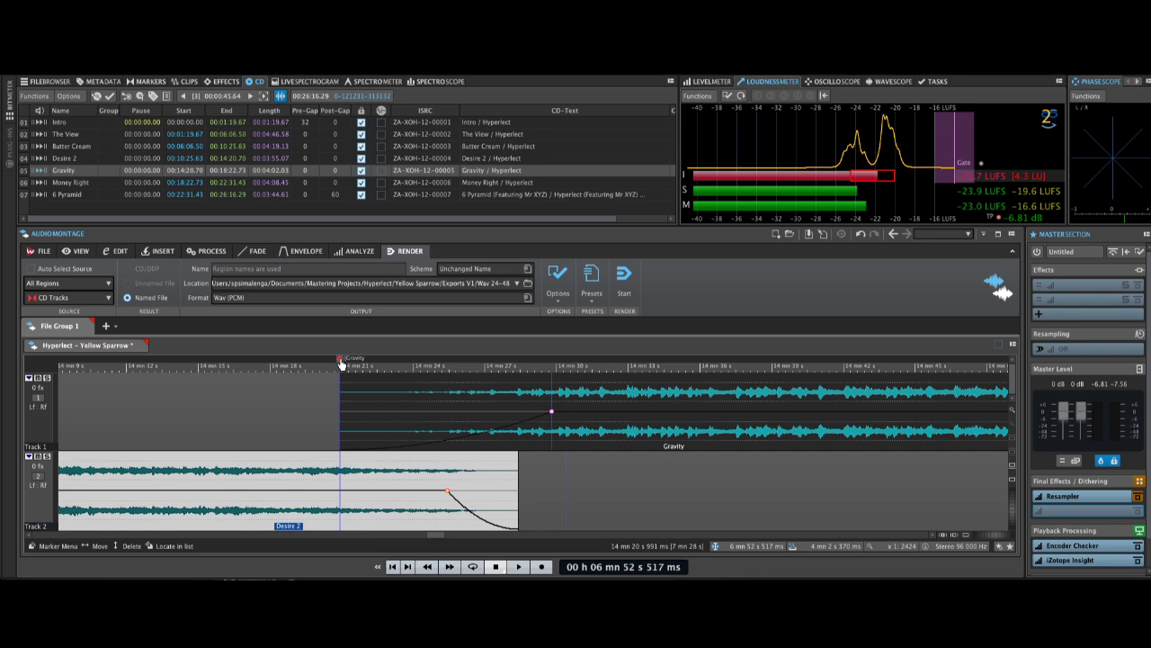
pyautogui.moveTo(341, 363)
pyautogui.mouseDown()
pyautogui.moveTo(454, 358)
pyautogui.moveTo(408, 359)
pyautogui.mouseUp()
pyautogui.moveTo(409, 363); pyautogui.dragTo(341, 363)
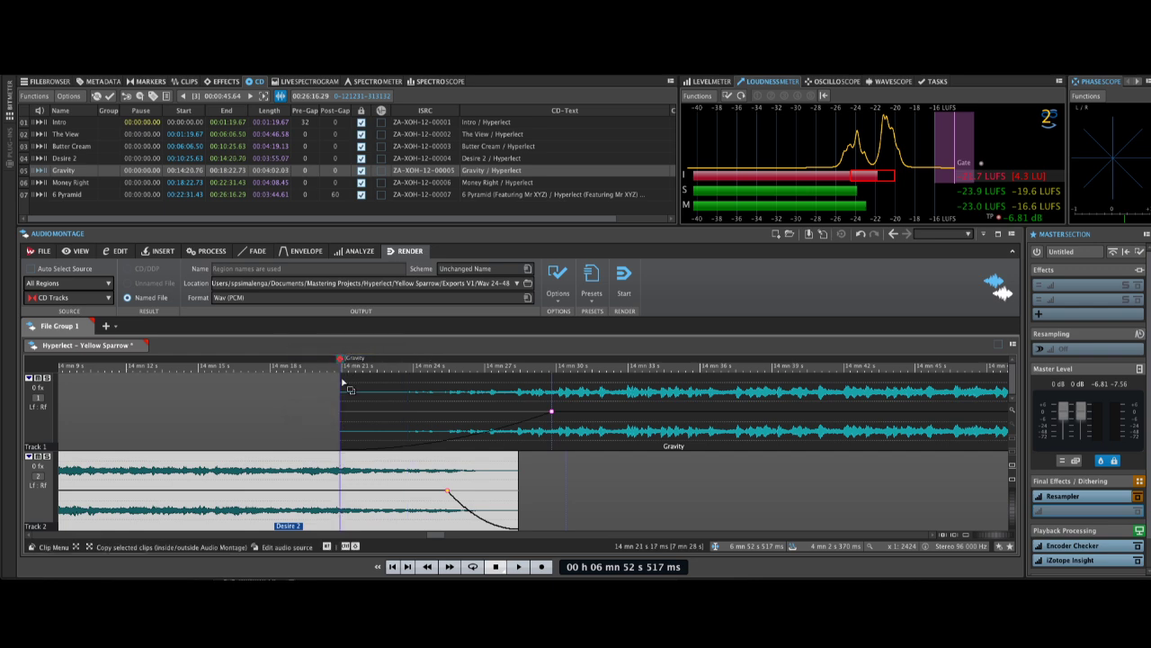
pyautogui.scroll(-5, 447, 420)
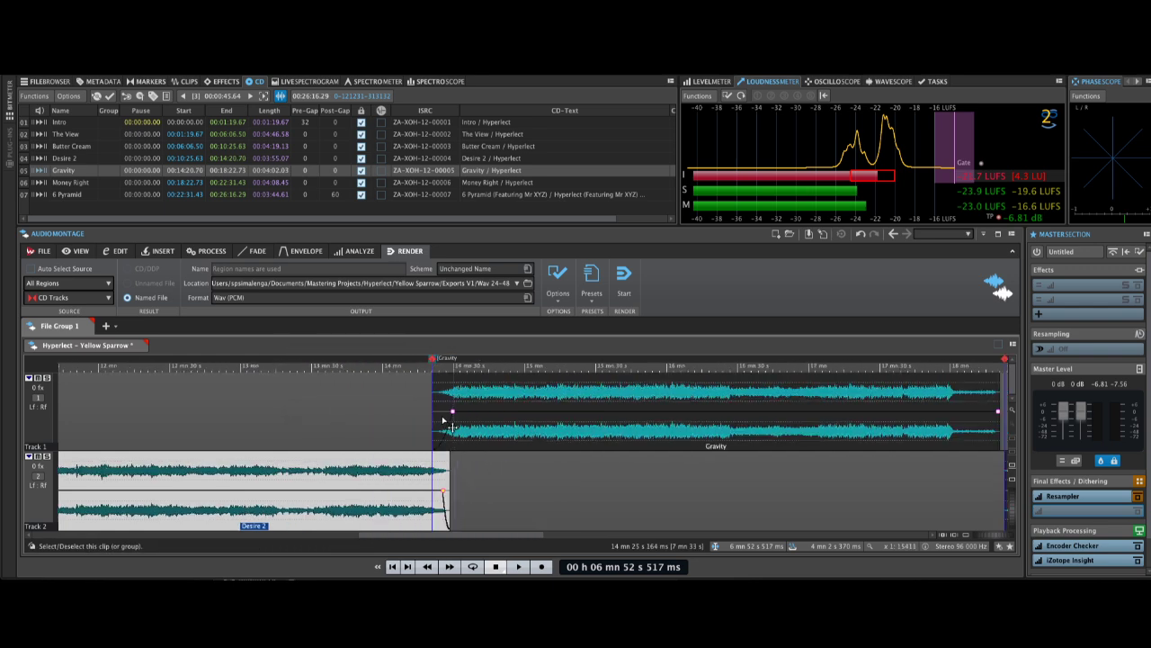
pyautogui.scroll(-3, 447, 420)
pyautogui.scroll(3, 426, 416)
pyautogui.scroll(-3, 427, 416)
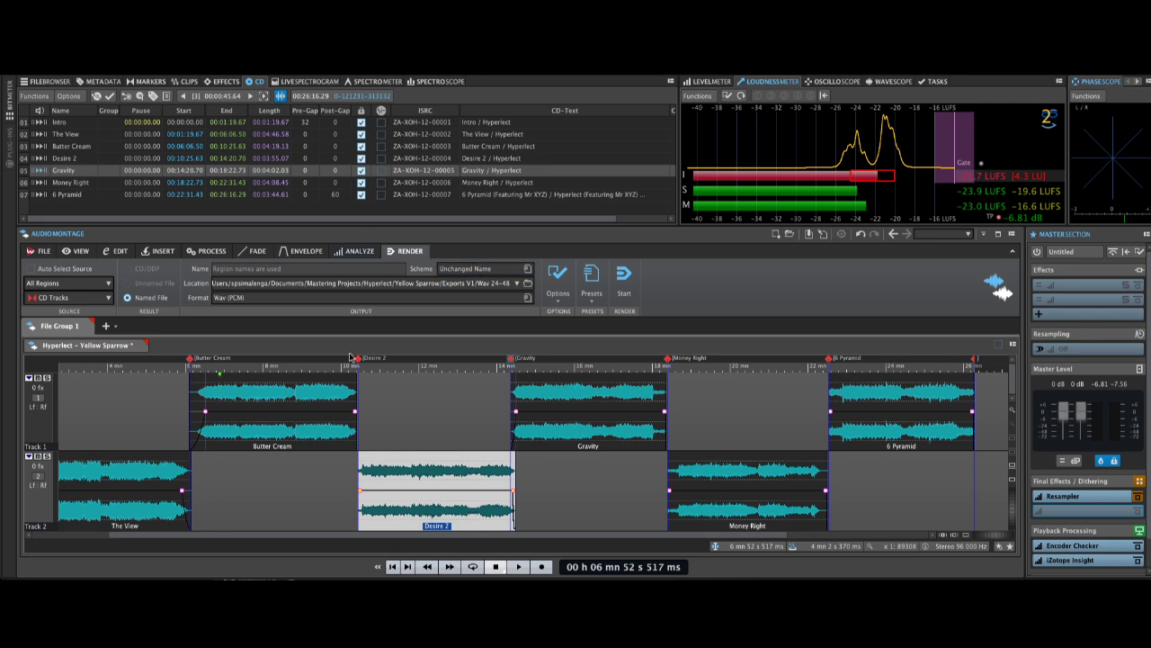
# Check the Desire 2 and Gravity clips and the 6 Pyramid, Money Right and Gravity entries in the CD track list.
pyautogui.click(451, 469)
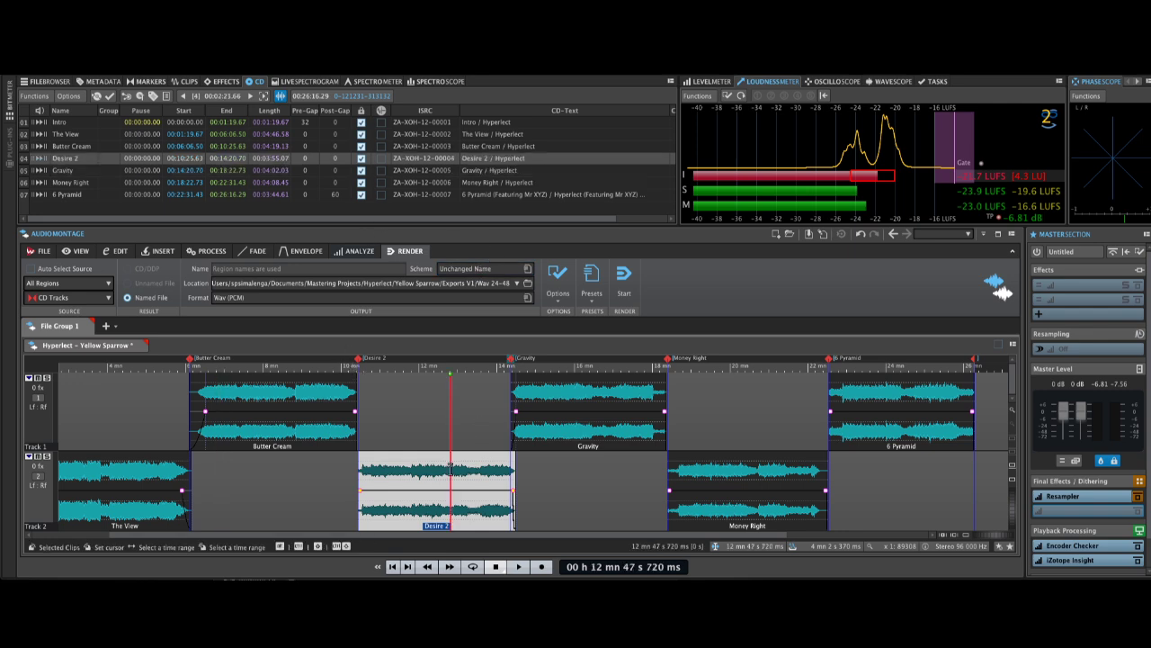
pyautogui.click(592, 392)
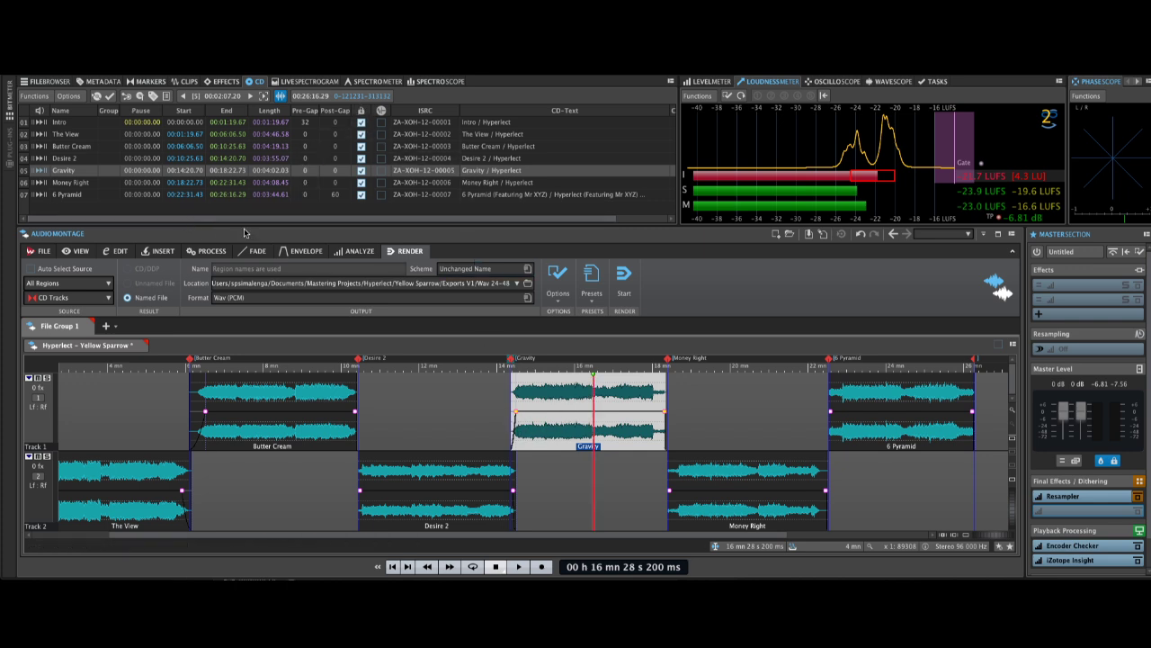
pyautogui.doubleClick(81, 193)
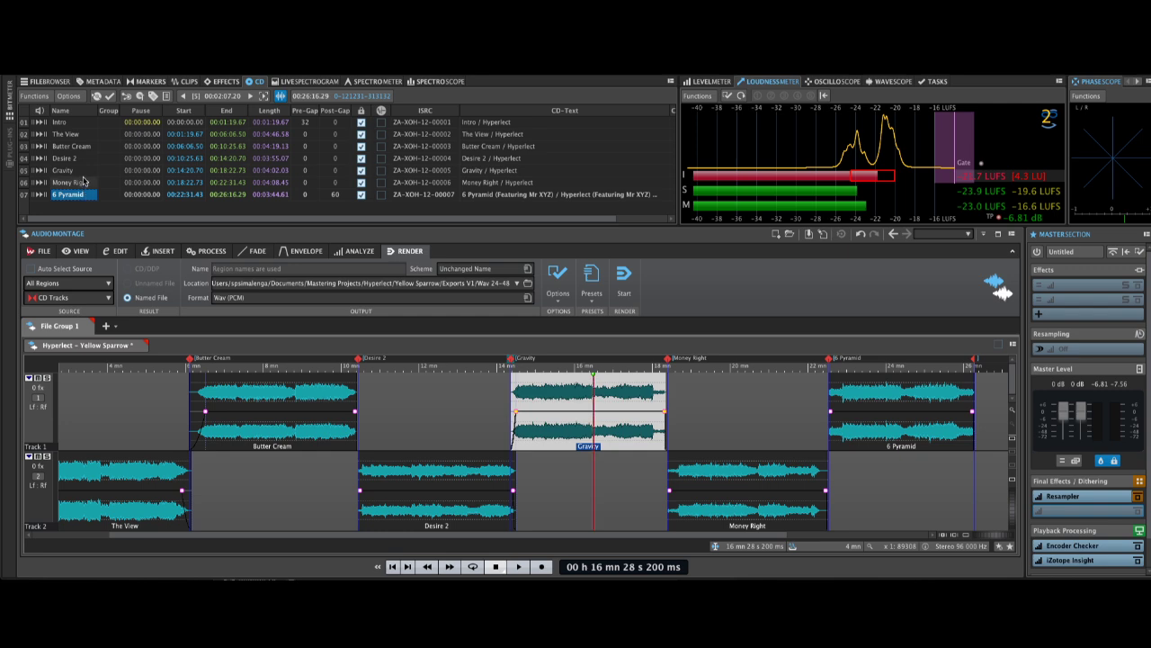
pyautogui.doubleClick(83, 182)
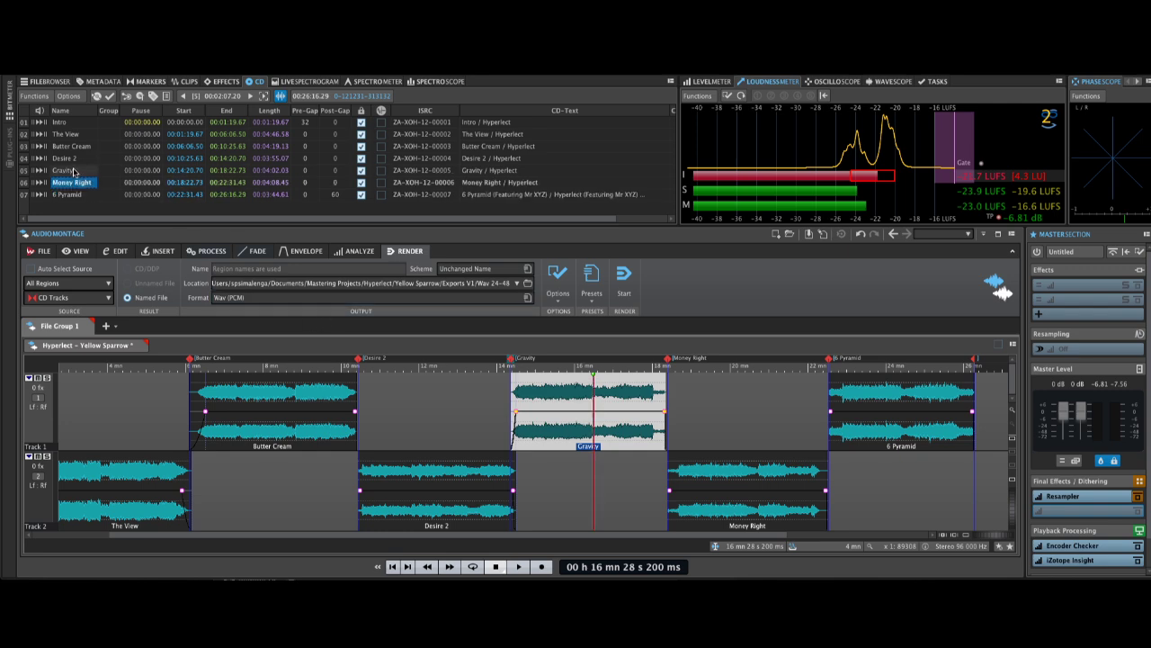
pyautogui.doubleClick(74, 171)
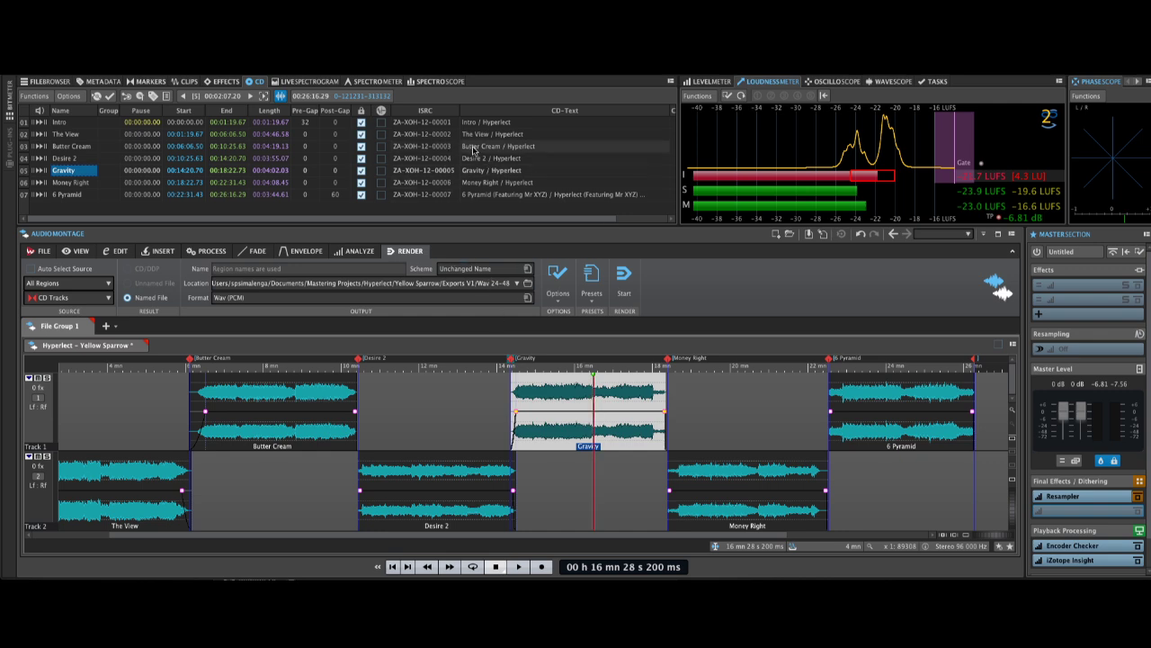
# Shift the Gravity clip and those after it later so Gravity starts at about 14:28.73, just after Desire 2 ends.
pyautogui.scroll(-2, 564, 400)
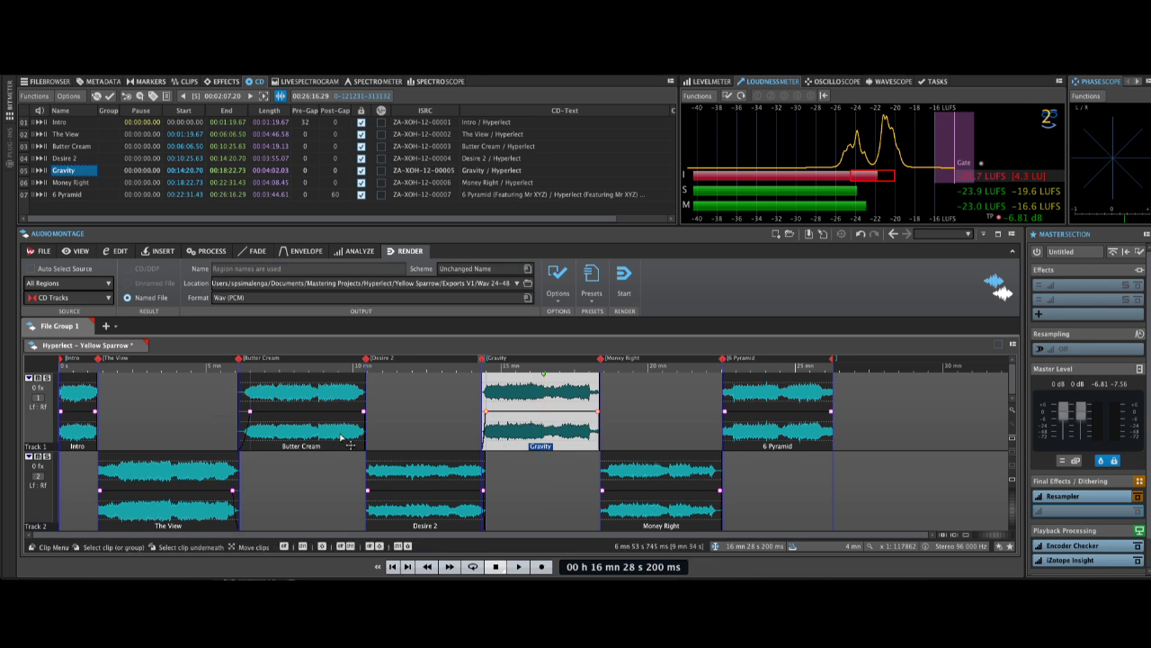
pyautogui.scroll(2, 477, 411)
pyautogui.scroll(8, 478, 411)
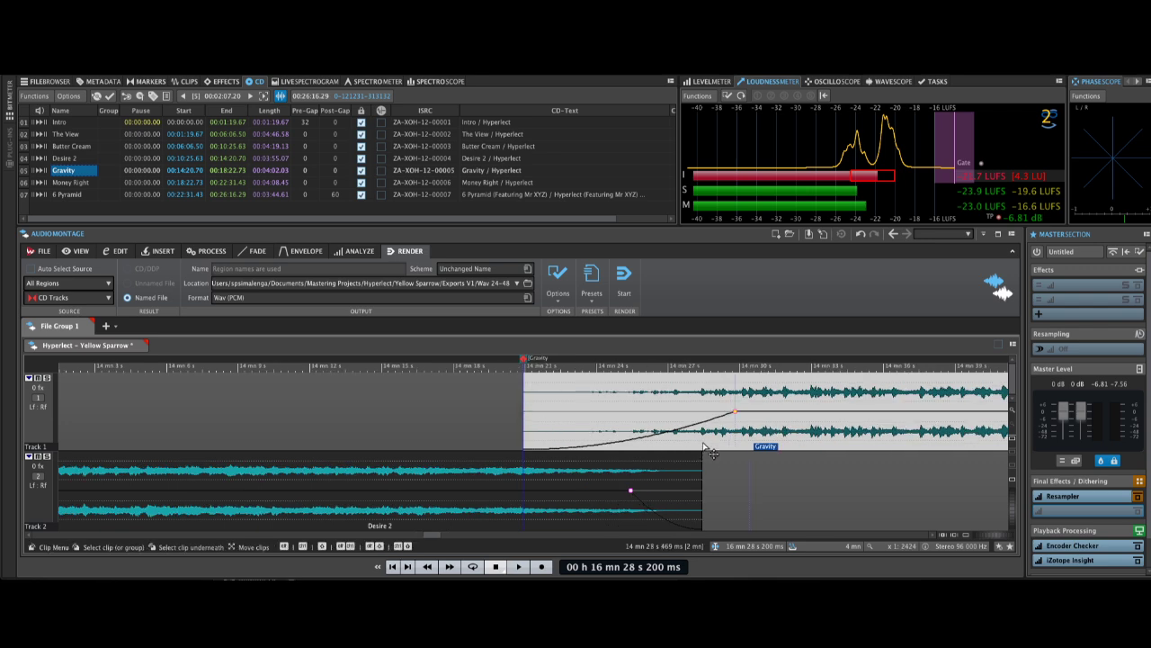
pyautogui.moveTo(711, 453); pyautogui.dragTo(681, 443)
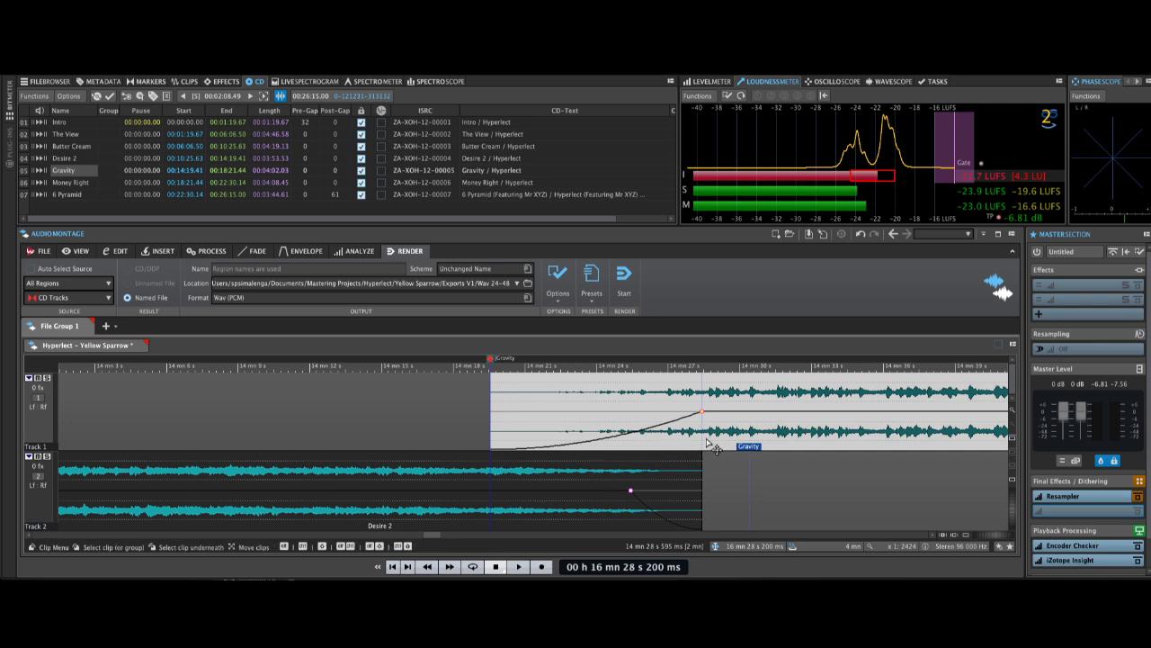
pyautogui.moveTo(668, 447); pyautogui.dragTo(895, 449)
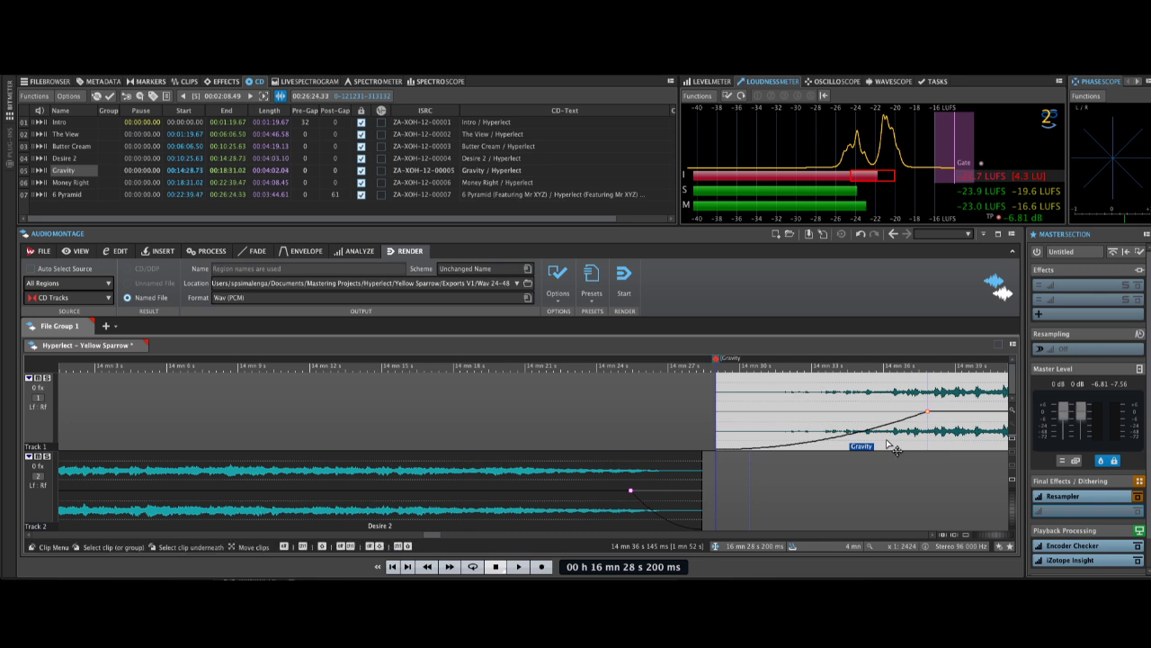
pyautogui.click(706, 395)
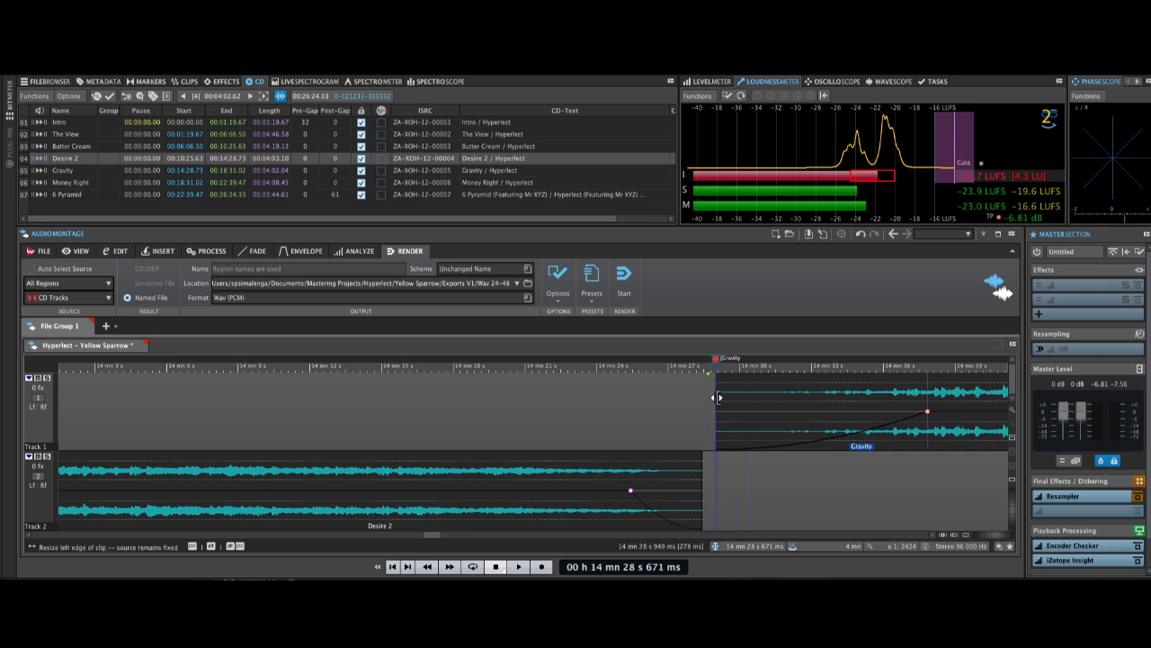
pyautogui.scroll(-6, 569, 425)
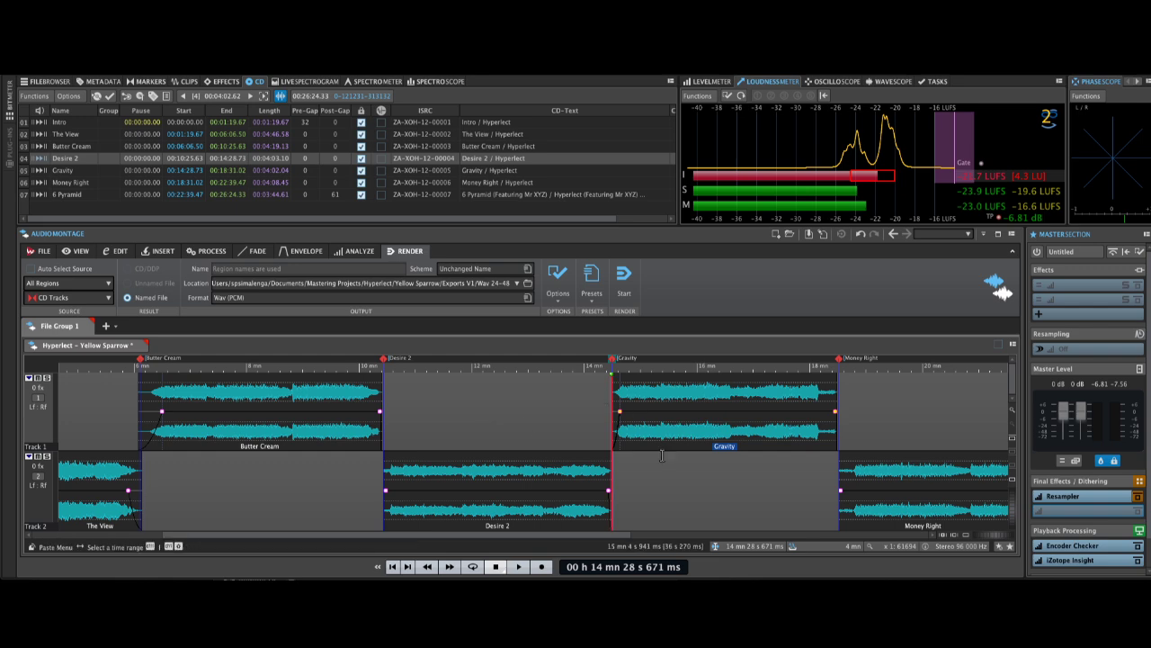
pyautogui.scroll(-1, 491, 428)
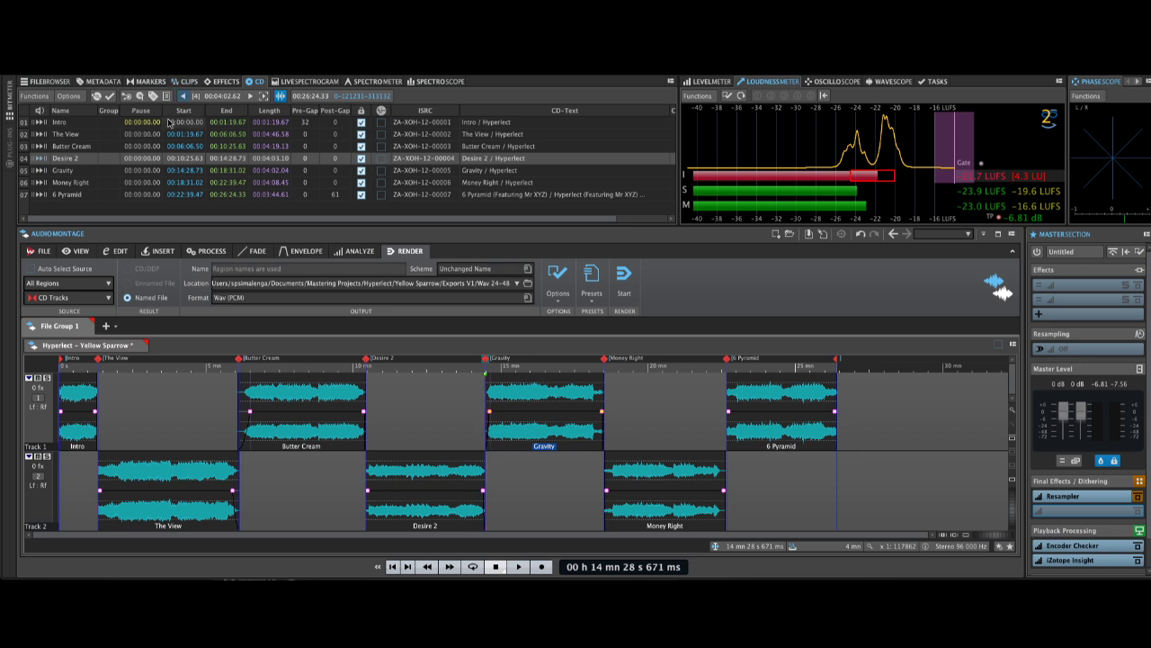
# Assign the CD tracks from Intro onward to group A.
pyautogui.click(78, 126)
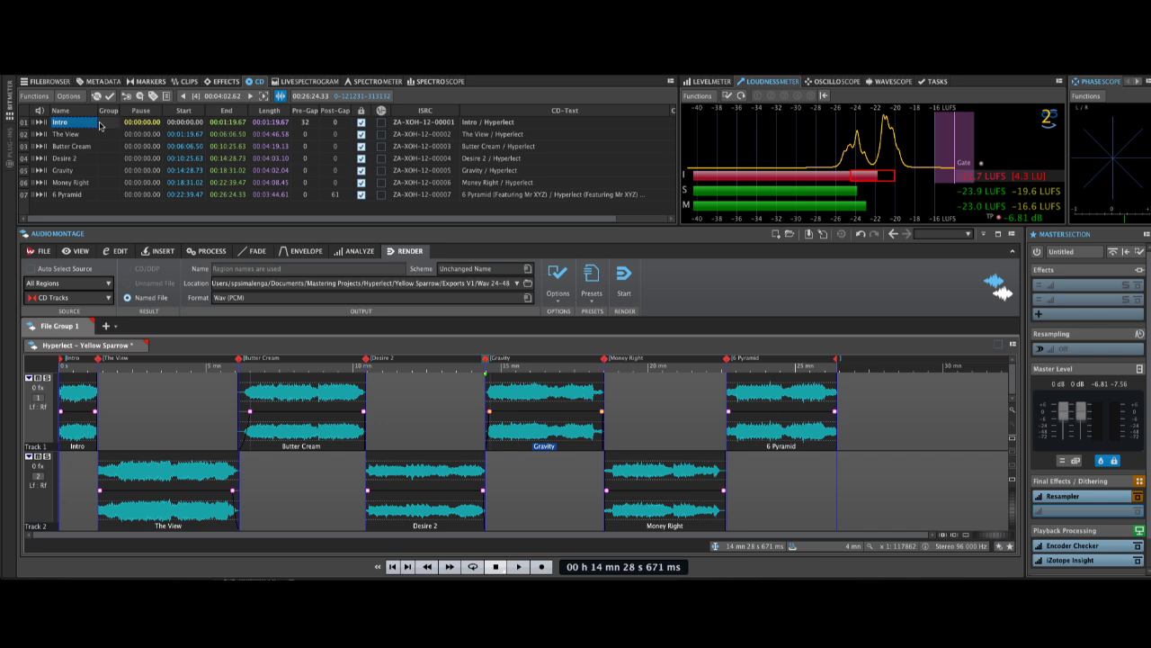
pyautogui.click(107, 125)
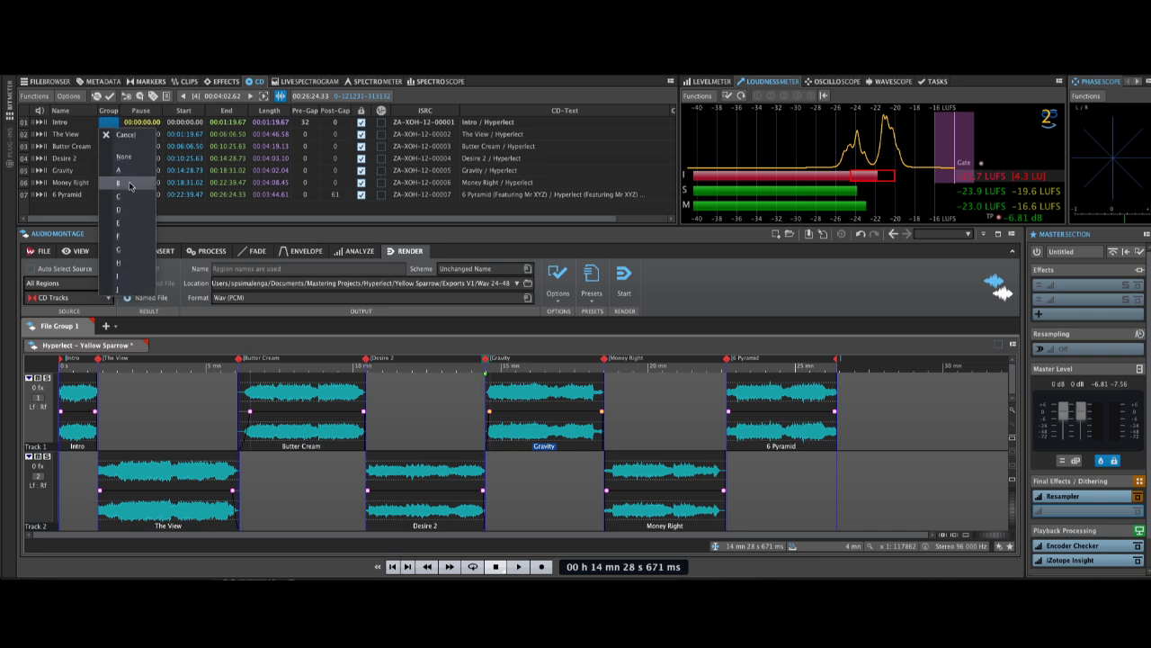
pyautogui.click(118, 169)
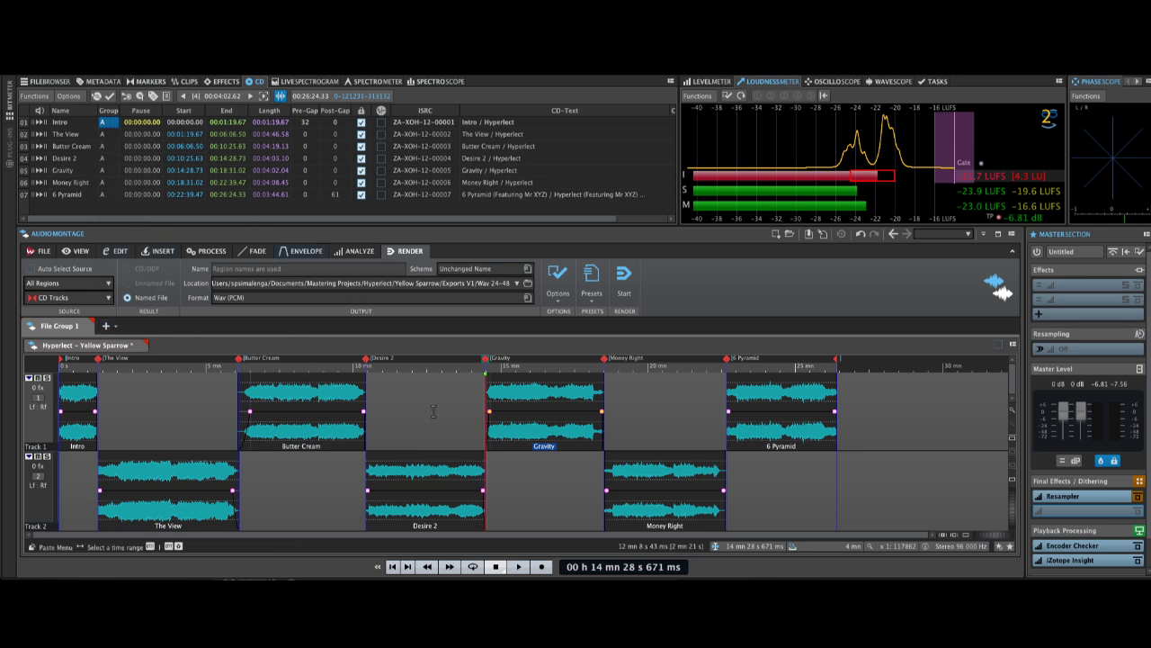
# Assign Gravity and the CD tracks after it to group B.
pyautogui.click(437, 510)
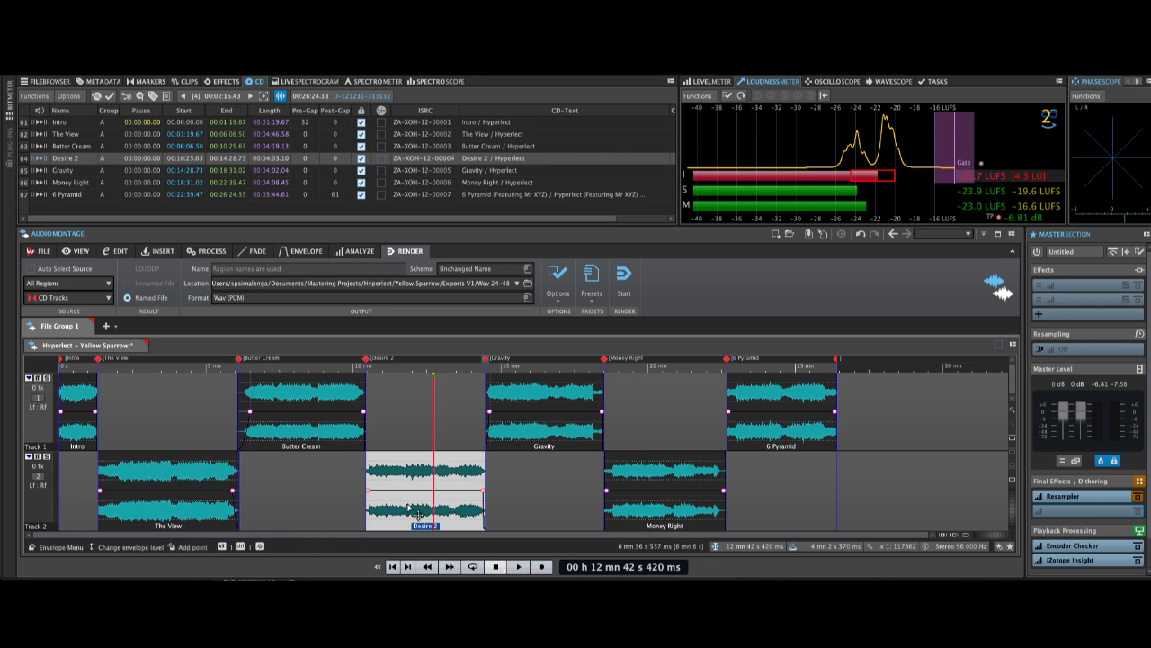
pyautogui.click(534, 430)
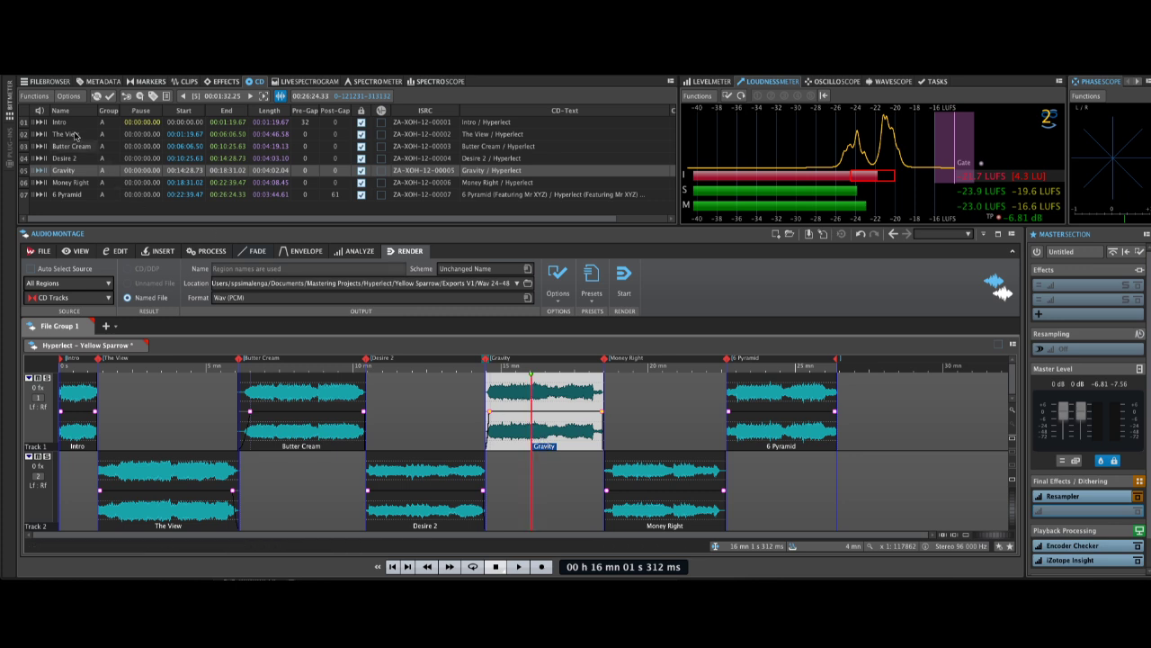
pyautogui.click(103, 172)
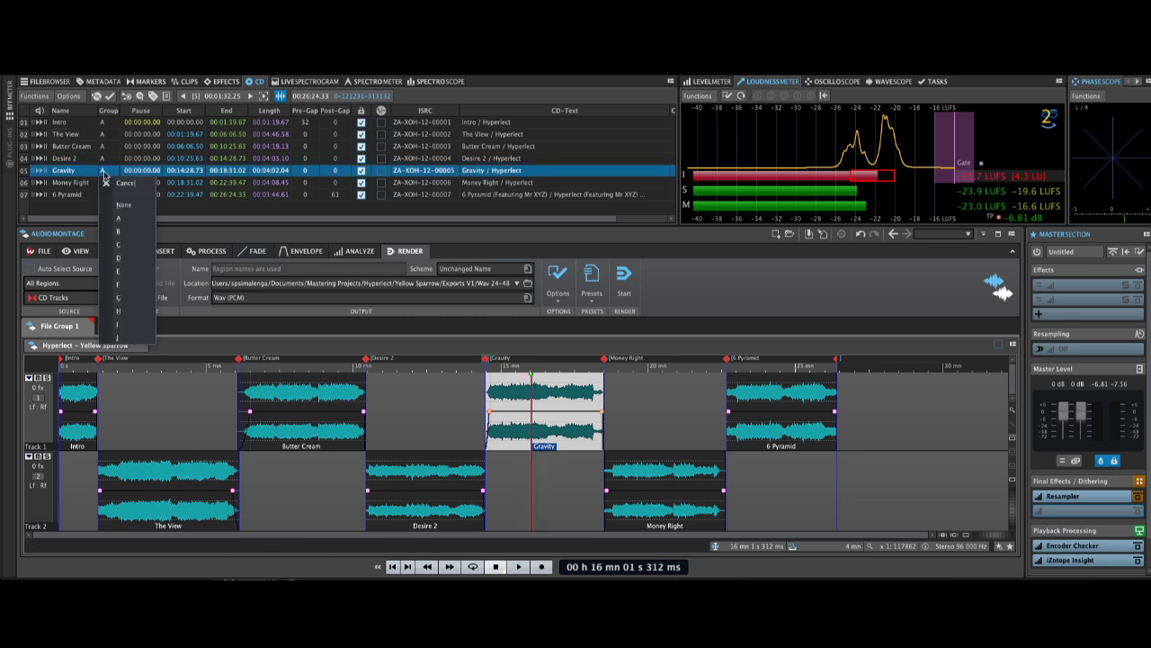
pyautogui.click(117, 232)
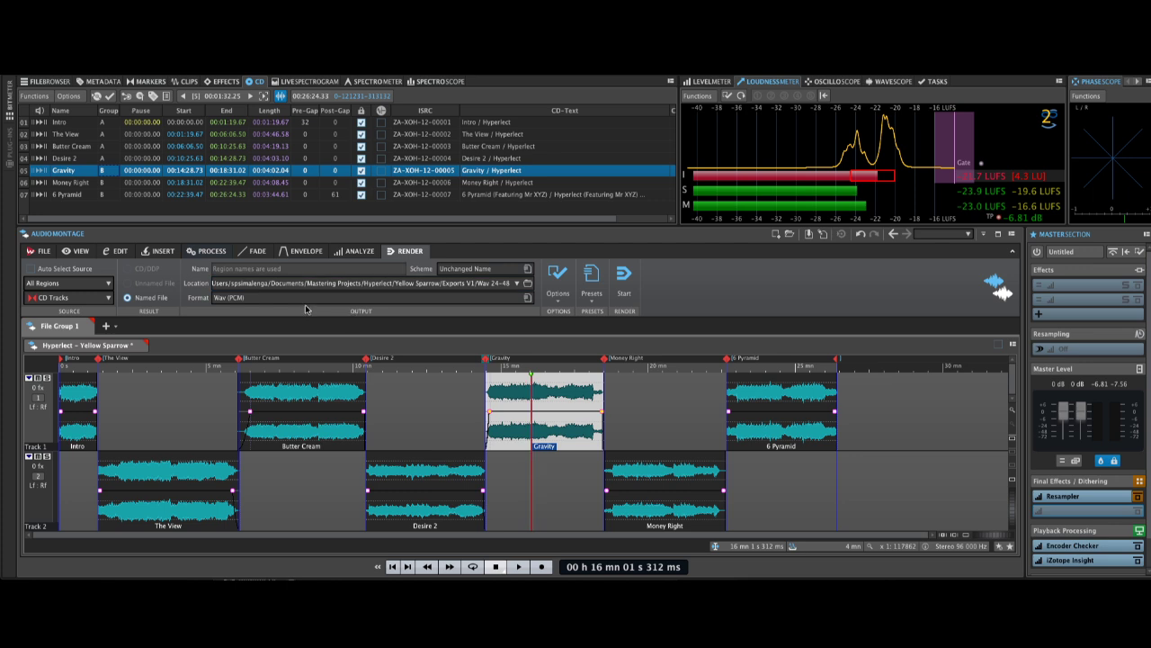
# Try All Clip Groups and Whole Montage as the render source.
pyautogui.click(105, 284)
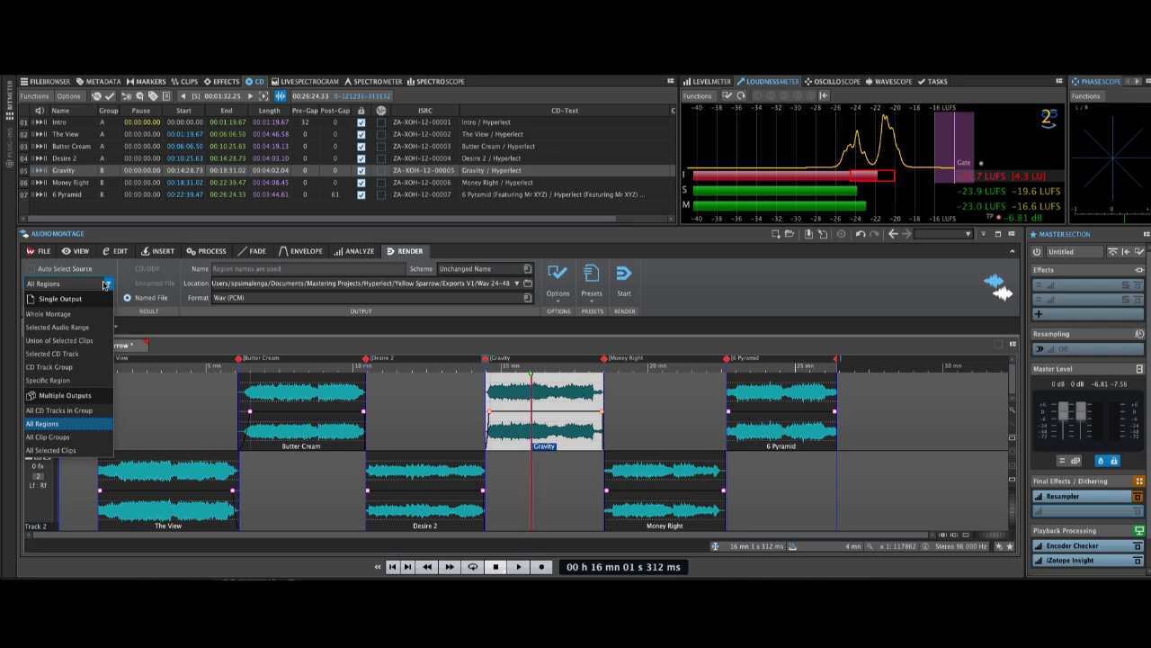
pyautogui.click(78, 441)
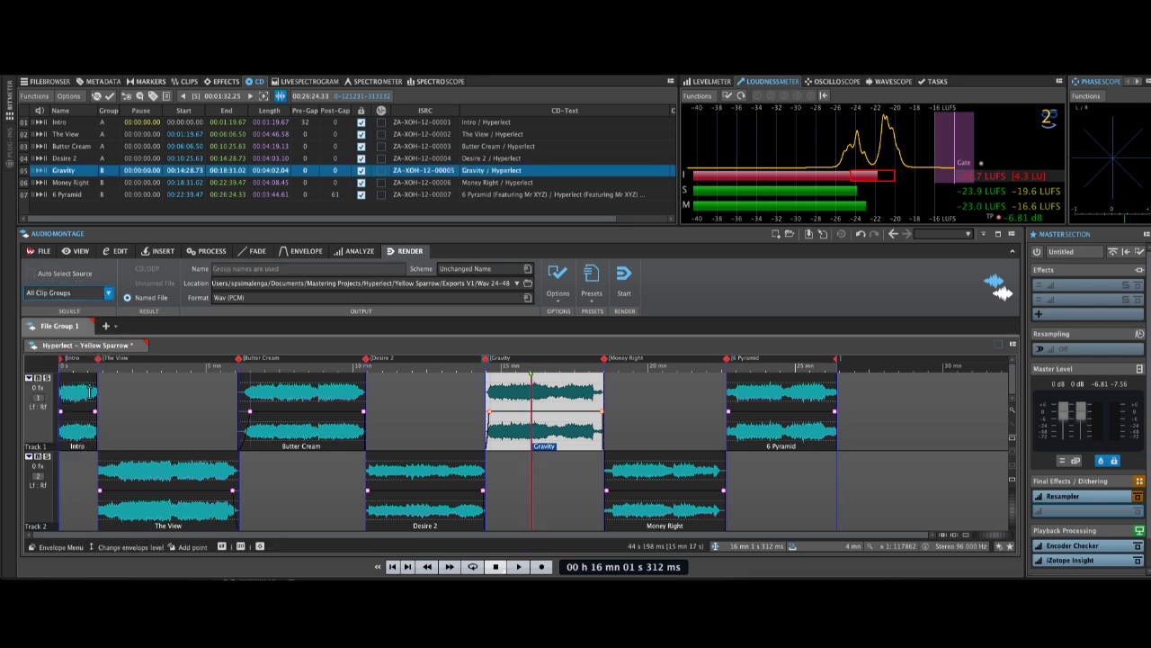
pyautogui.click(105, 293)
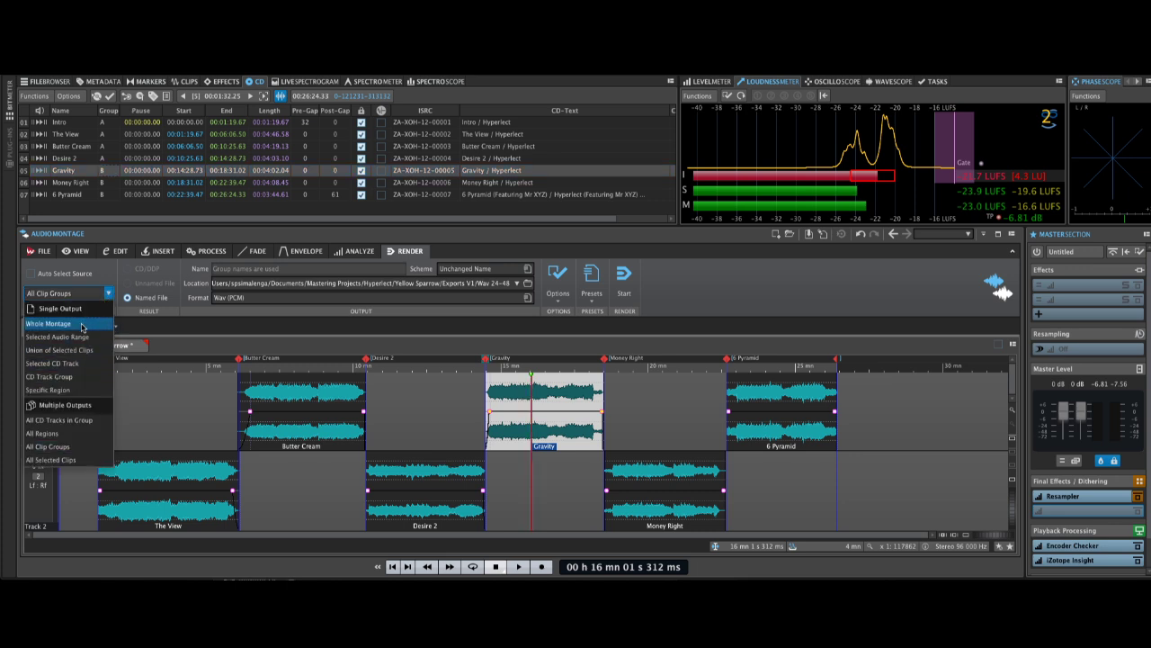
pyautogui.click(85, 323)
# Set the render source to CD Track Group, try group B, and set it back to group A.
pyautogui.click(99, 291)
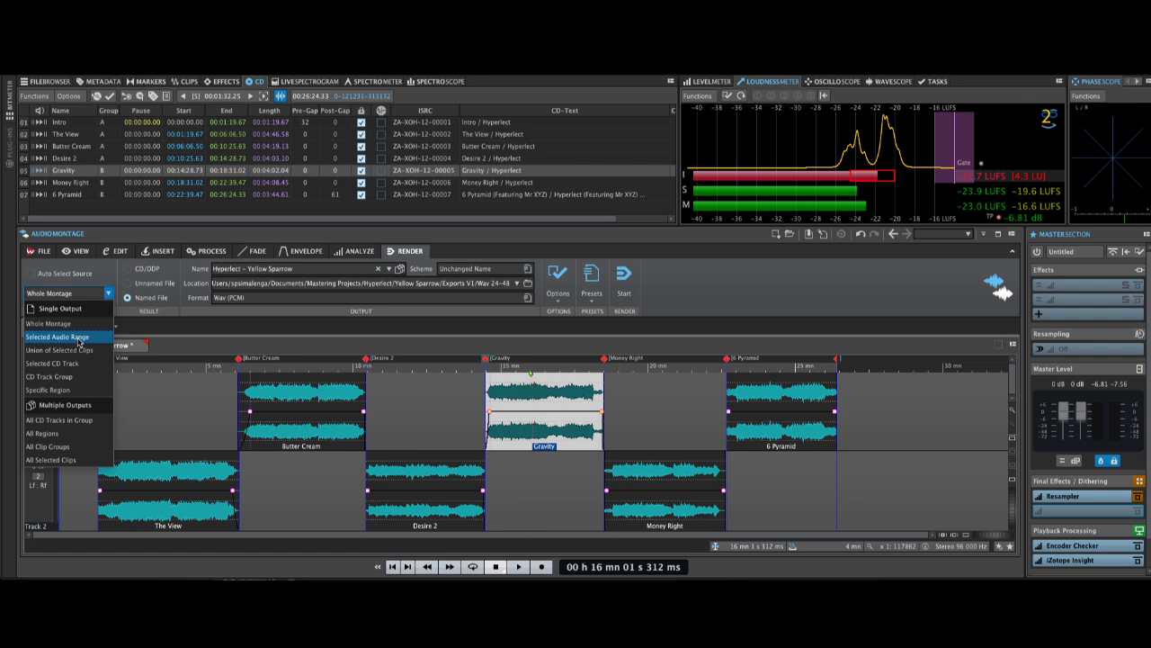
pyautogui.click(72, 376)
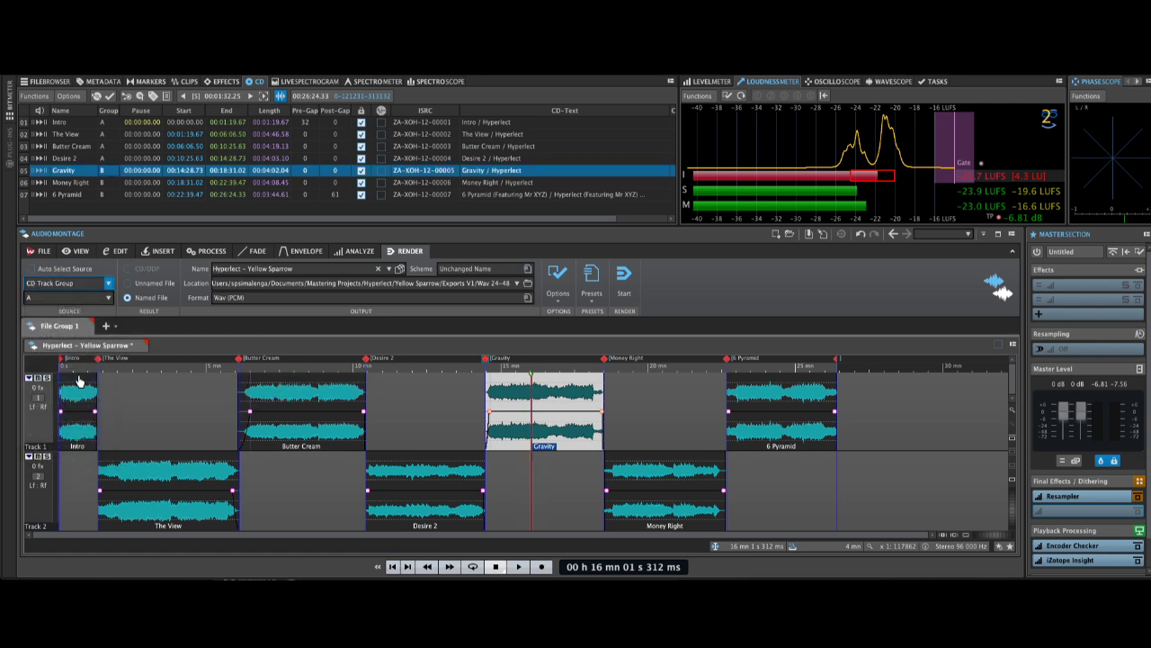
pyautogui.click(106, 302)
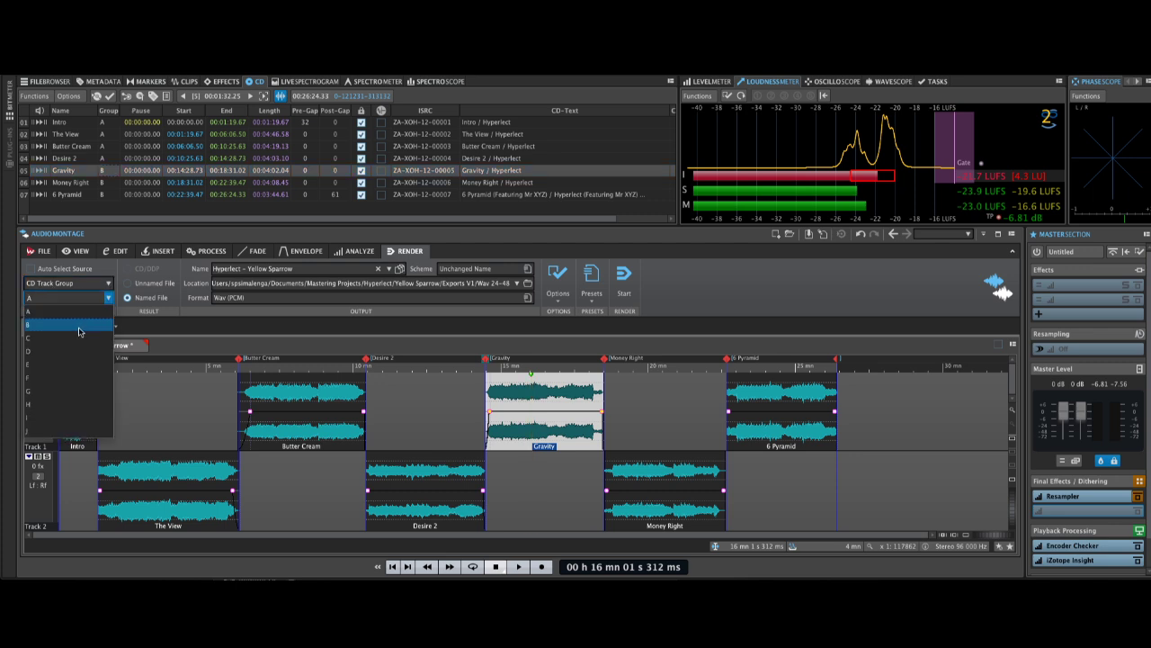
pyautogui.click(81, 325)
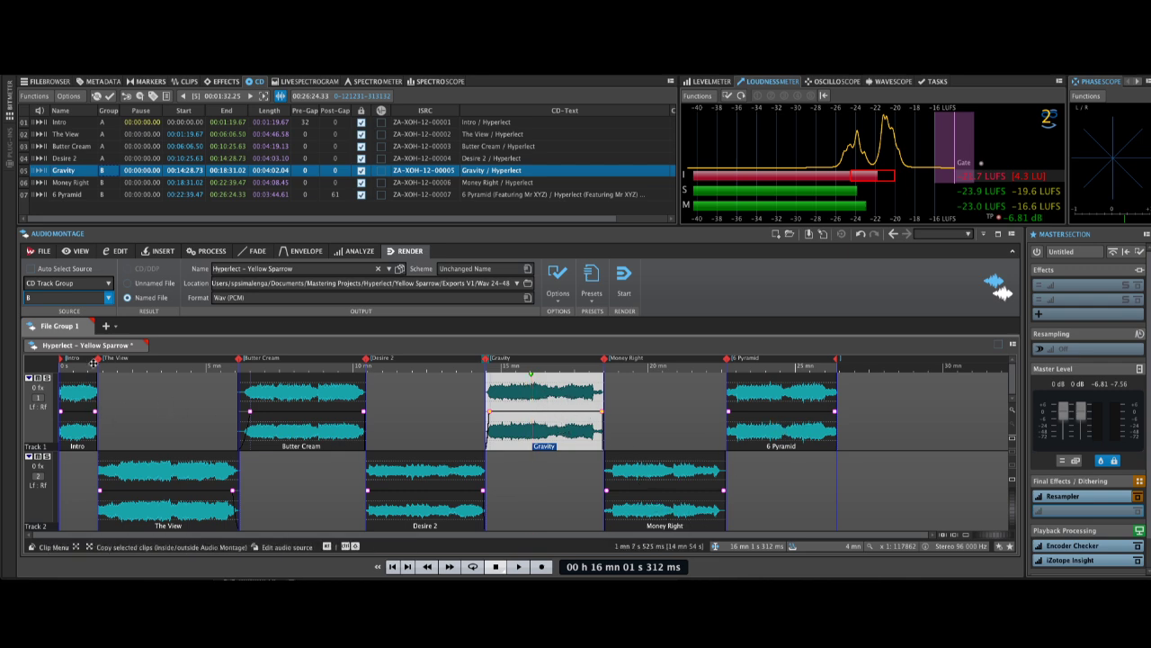
pyautogui.click(90, 298)
pyautogui.click(75, 311)
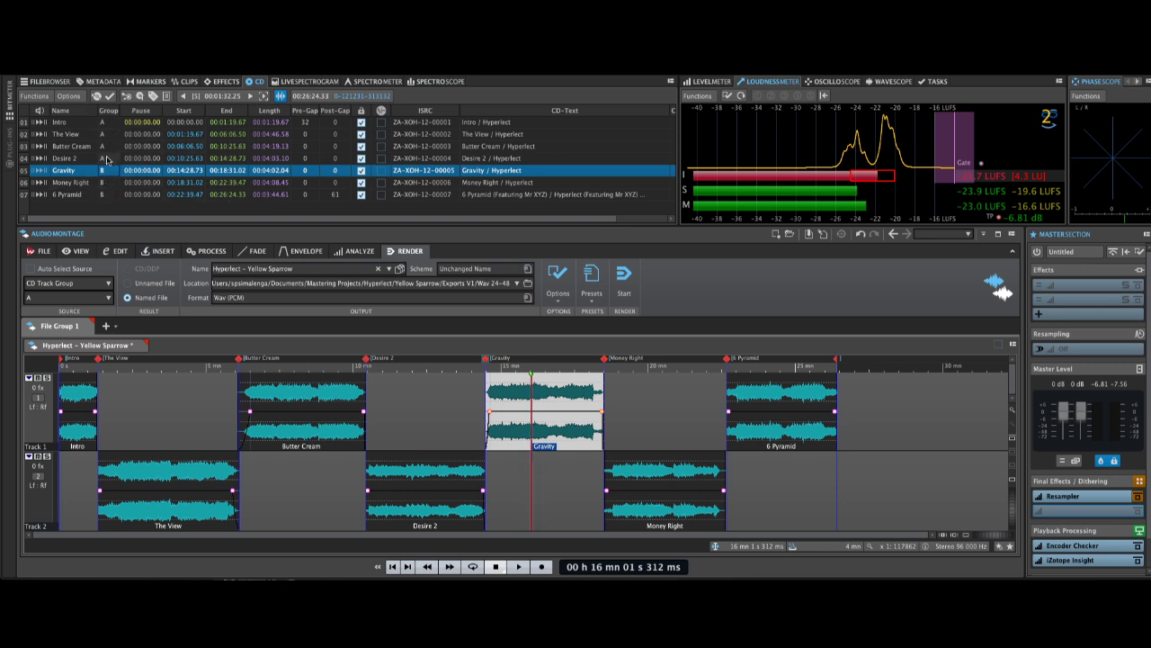
# Start generating an Audio CD Report and limit its scope to CD Track Group A.
pyautogui.click(36, 95)
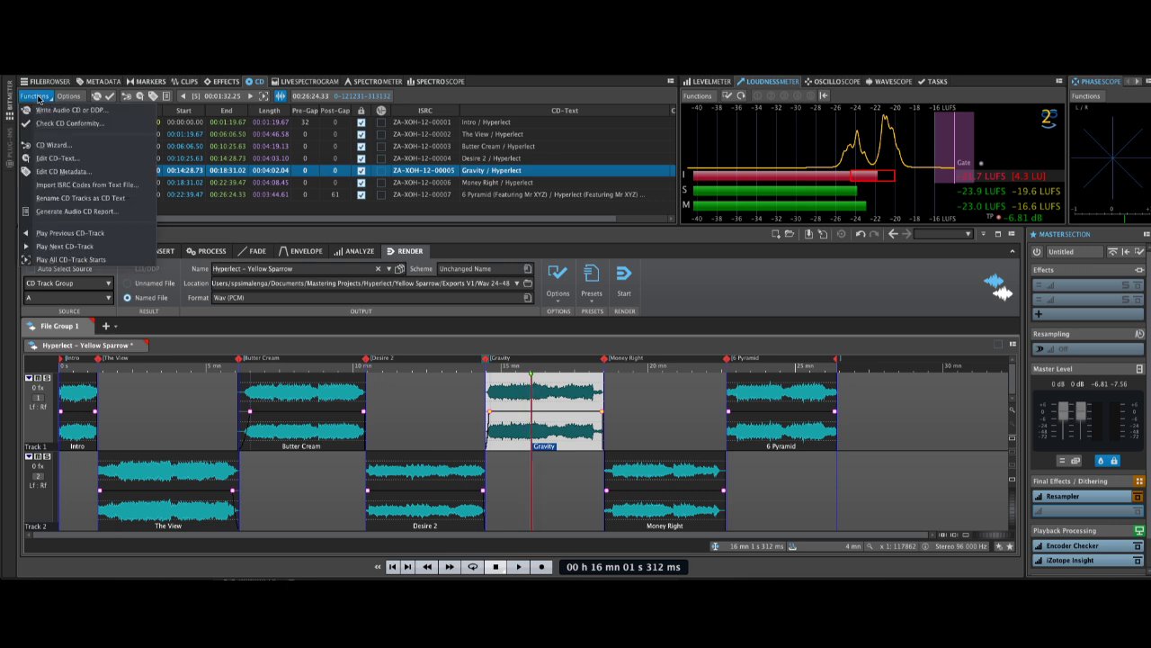
pyautogui.click(85, 214)
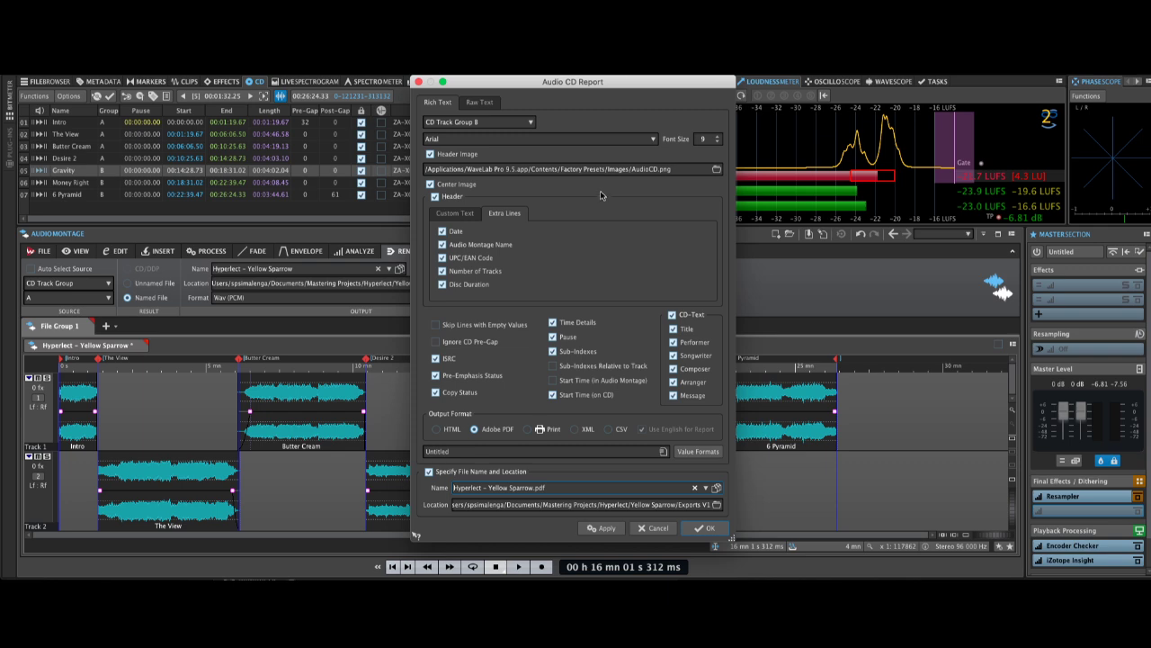
pyautogui.click(522, 125)
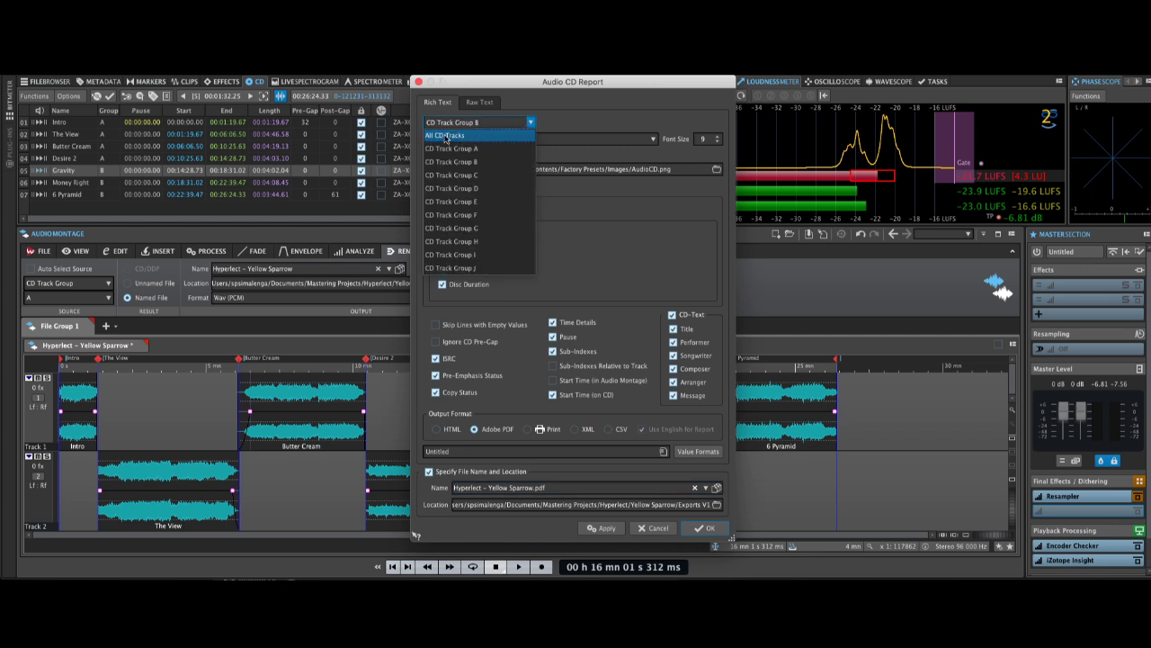
pyautogui.click(484, 163)
pyautogui.click(485, 124)
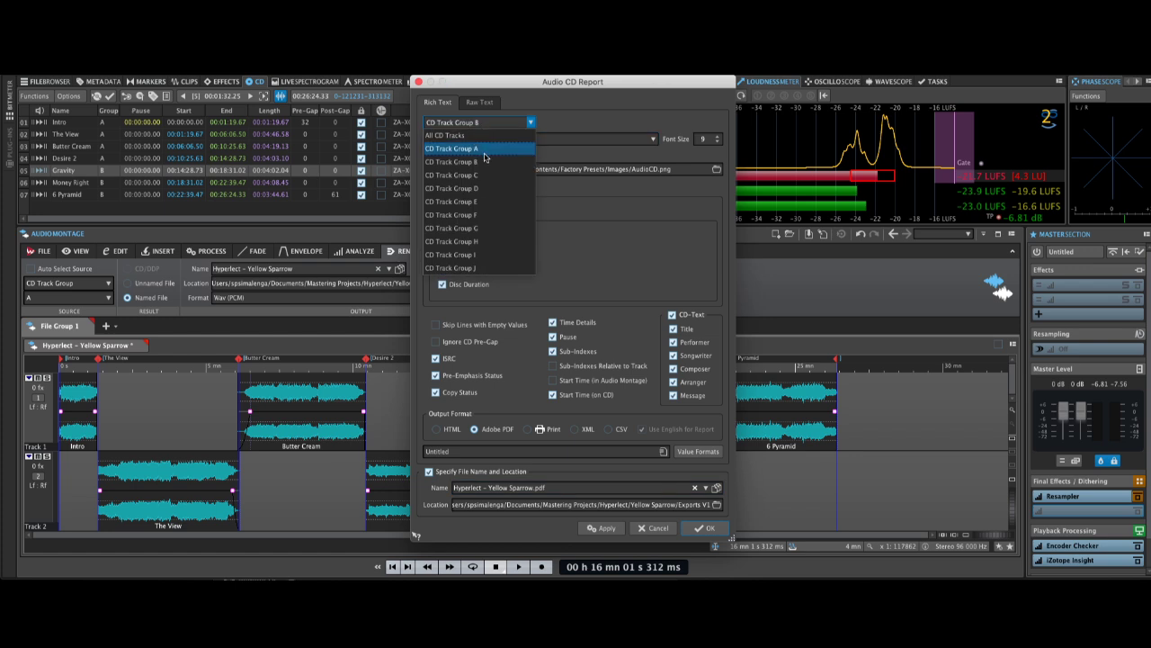
pyautogui.click(485, 149)
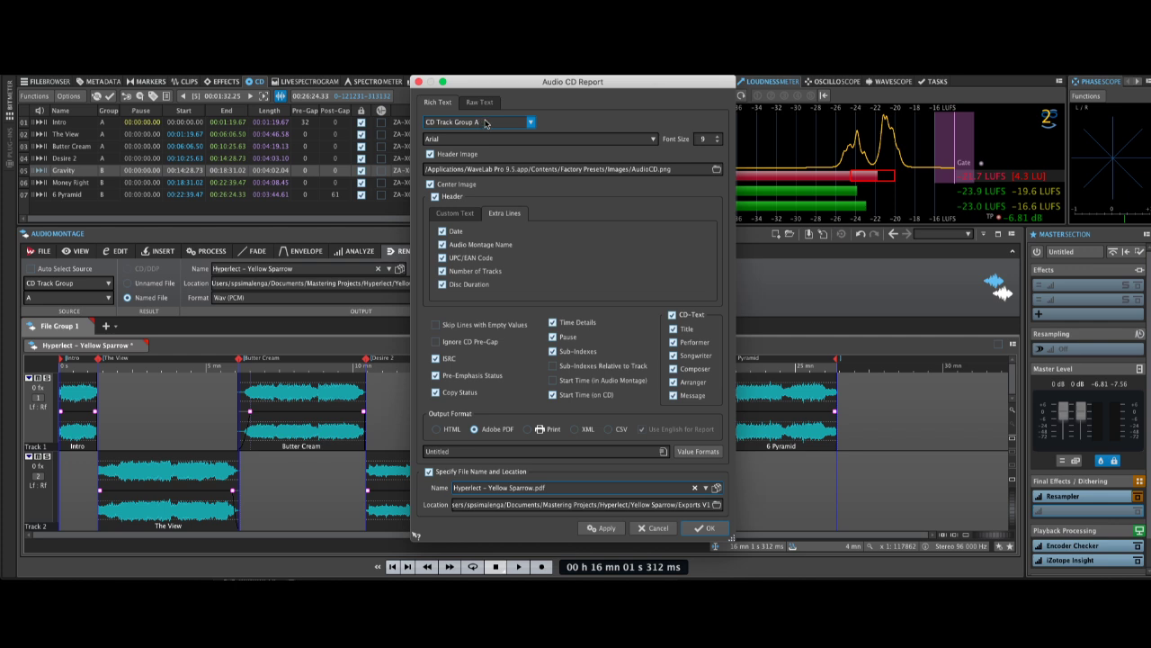
# Try CD Track Group B as the report's scope and set it to All CD Tracks.
pyautogui.click(484, 126)
pyautogui.click(487, 160)
pyautogui.click(497, 125)
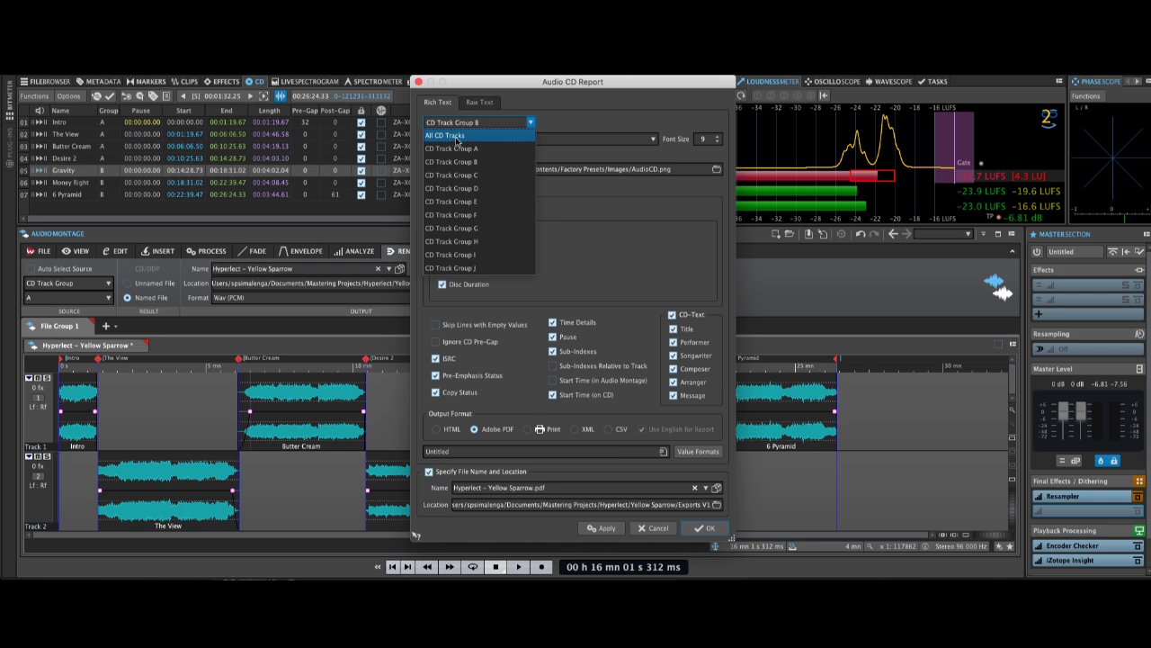
pyautogui.click(458, 137)
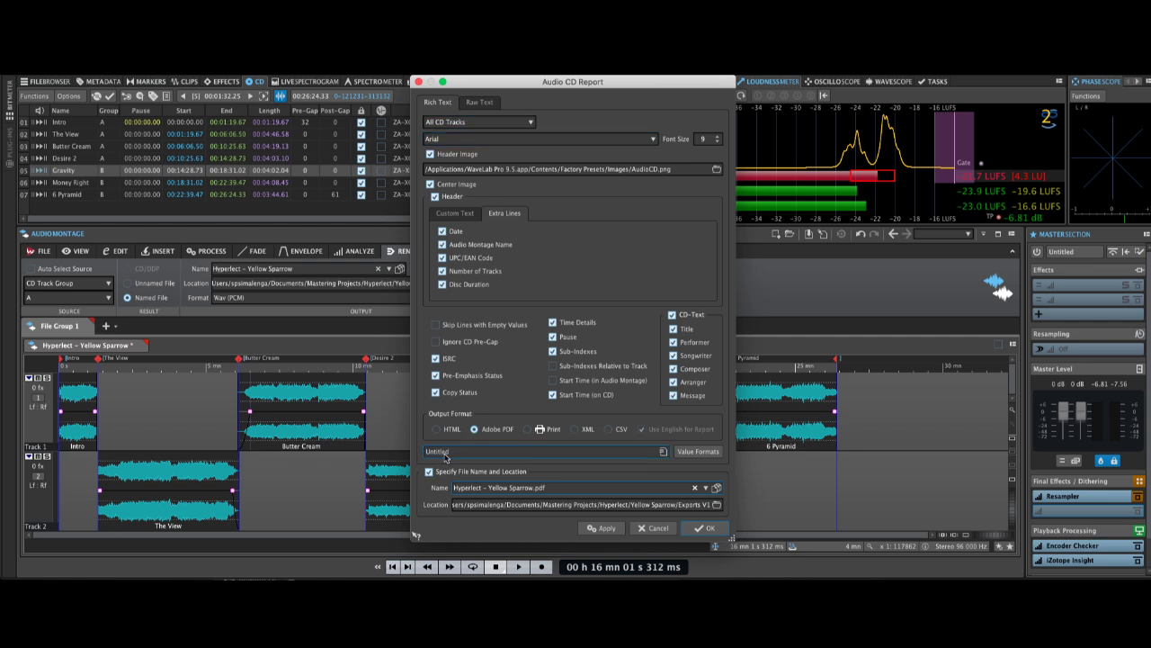
# Try HTML as the output format, set it back to Adobe PDF, and name the report file "Hyperlect - Yellow Sparrow CD Report.pdf".
pyautogui.click(434, 429)
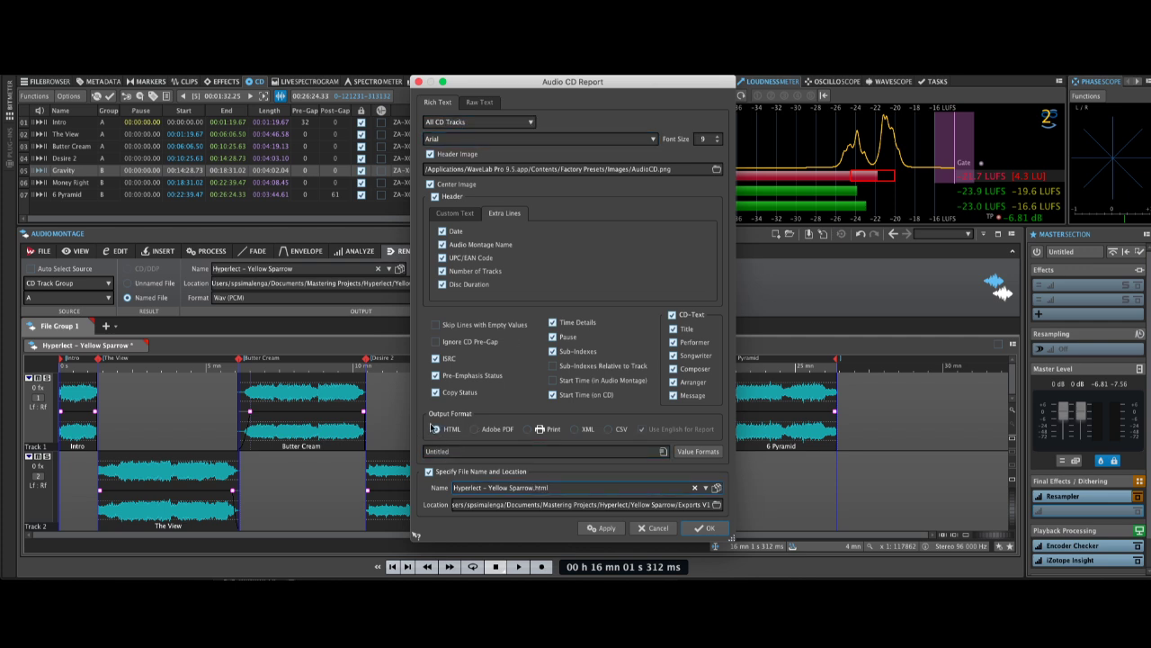
pyautogui.click(488, 432)
pyautogui.write('Report')
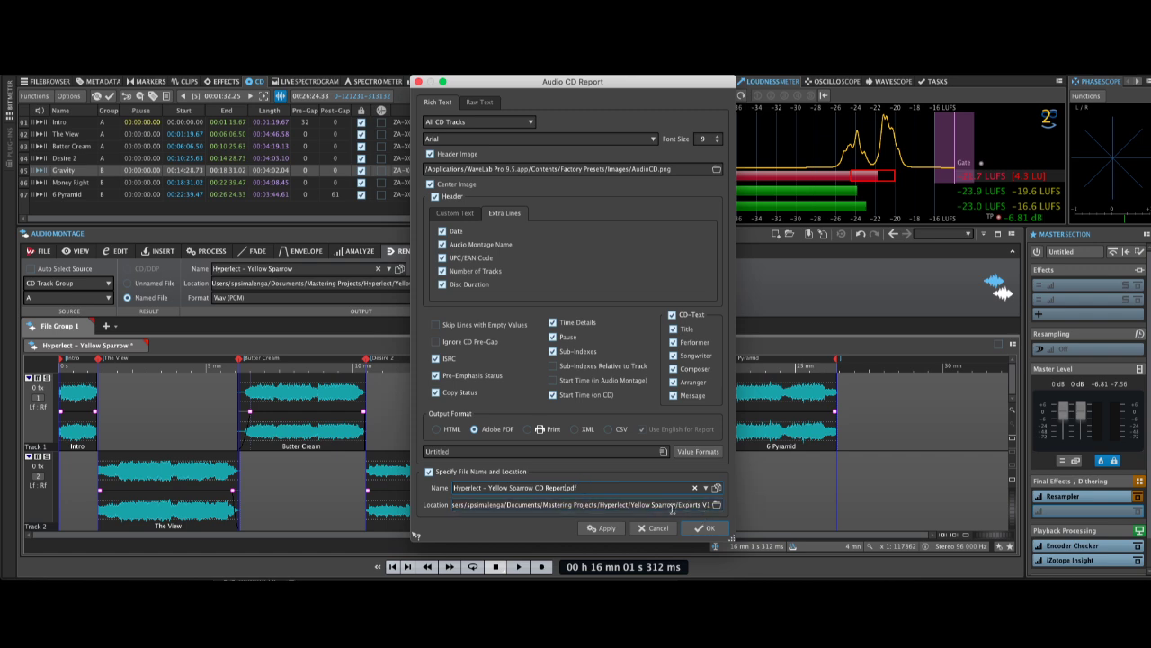
# Check the Exports V1 destination folder, keep it as the report's location, and generate the report.
pyautogui.click(720, 505)
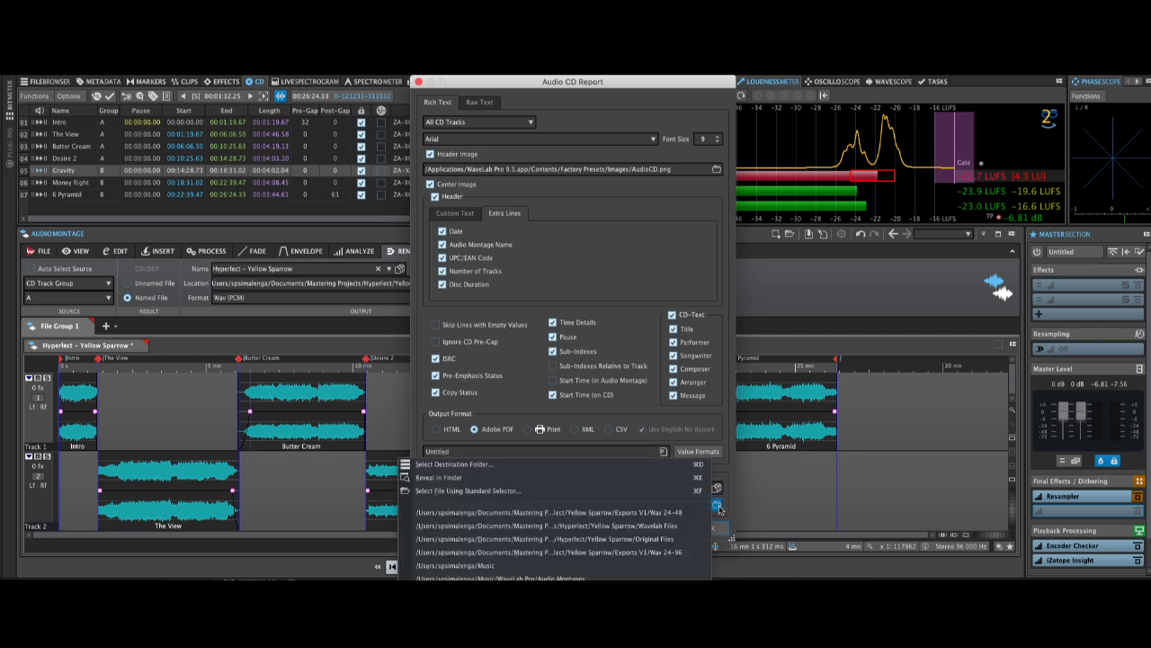
pyautogui.click(562, 464)
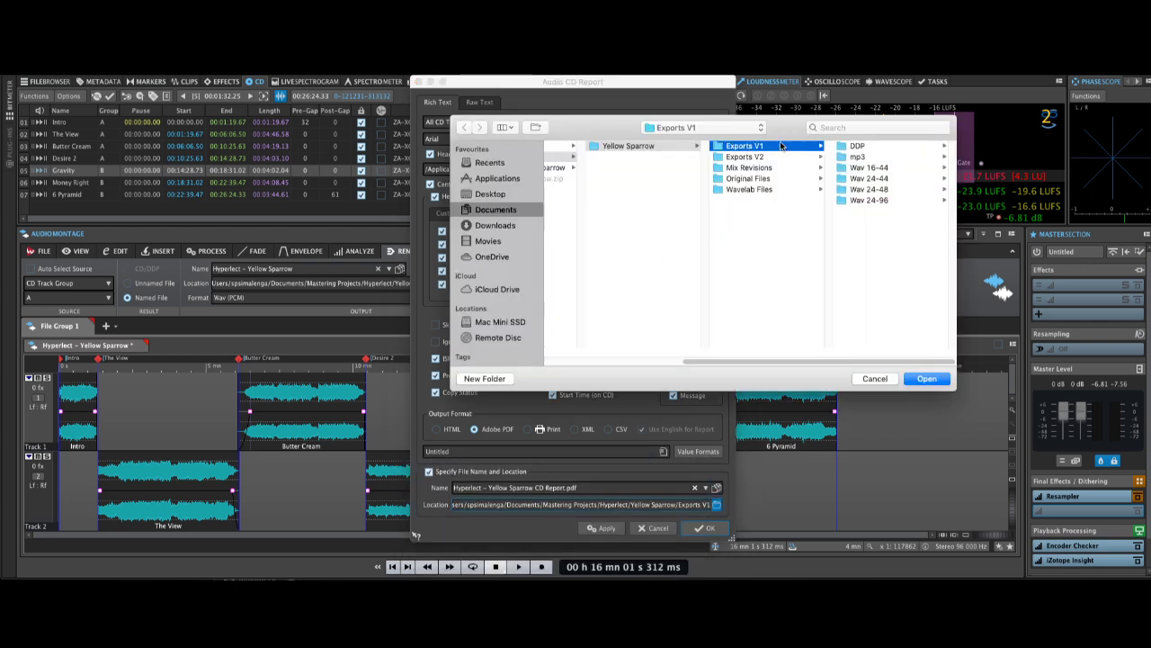
pyautogui.click(876, 378)
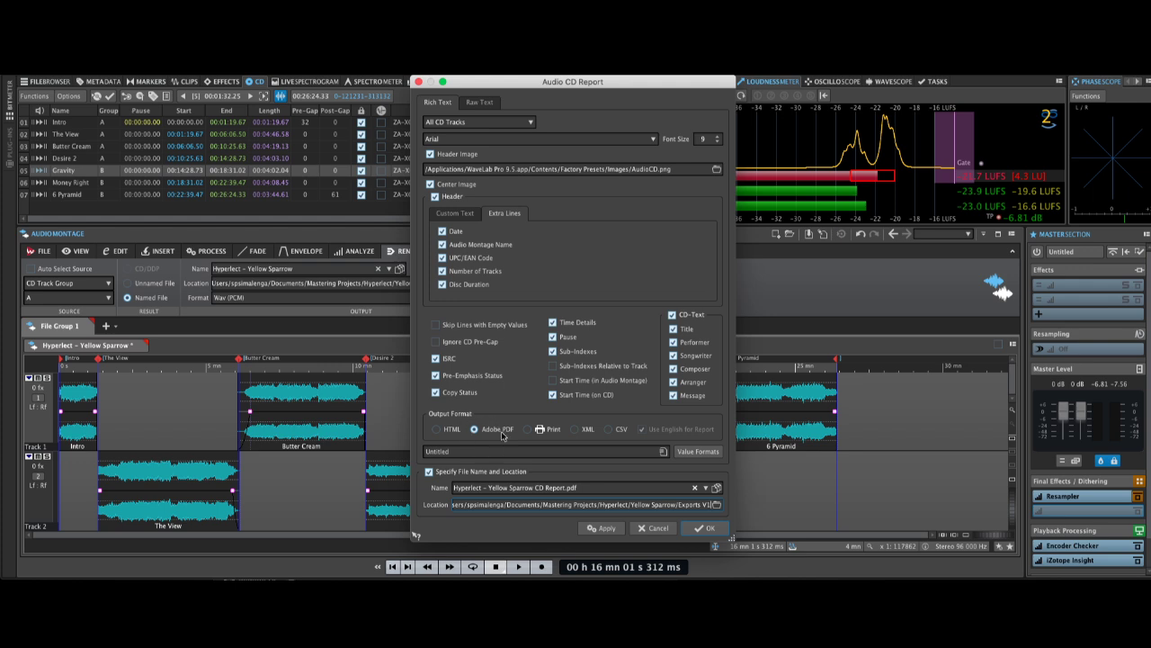
pyautogui.click(608, 530)
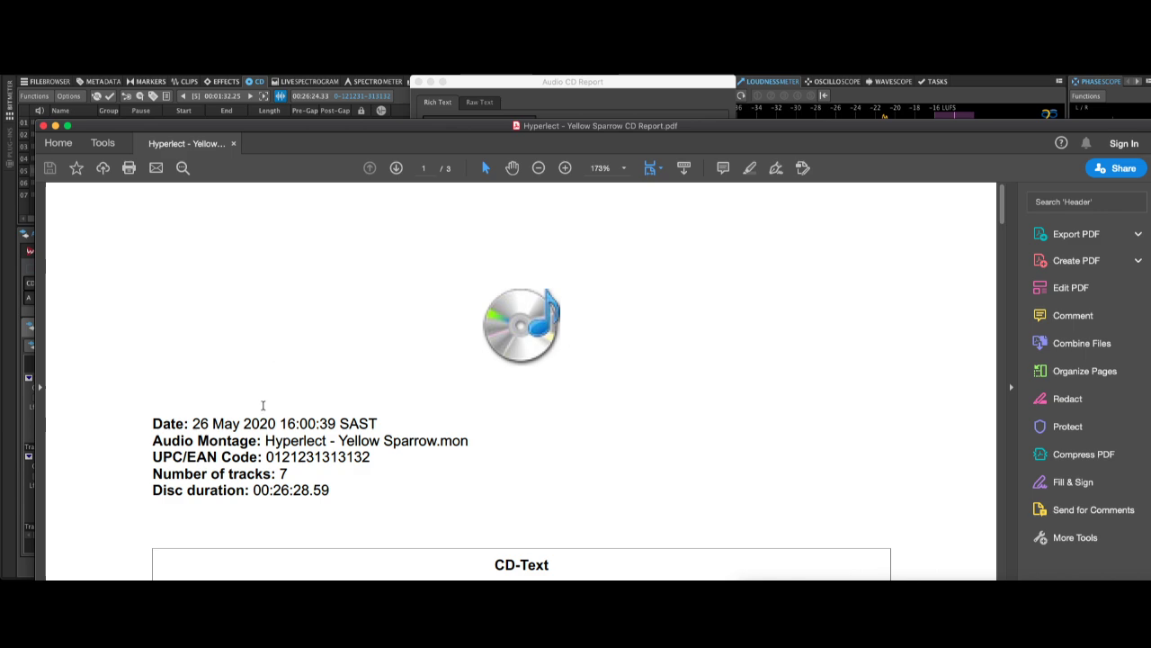
# Examine the header, track times, ISRC codes and CD-Text in the PDF report and quit Adobe Acrobat Reader.
pyautogui.scroll(-10, 596, 412)
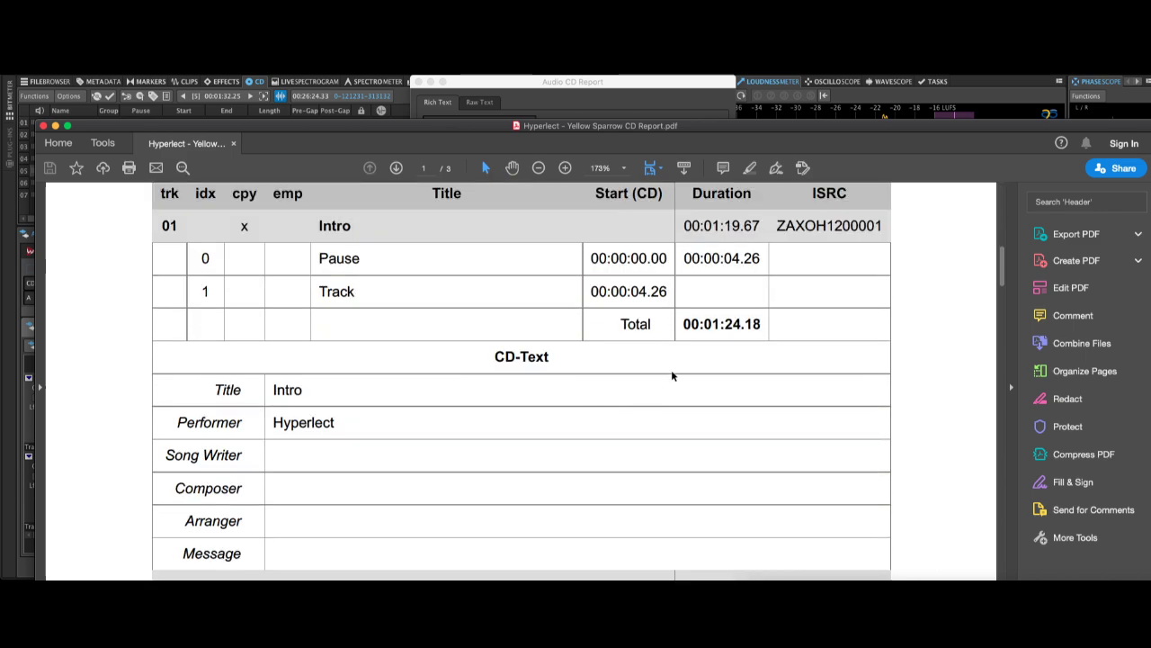
pyautogui.scroll(-5, 672, 376)
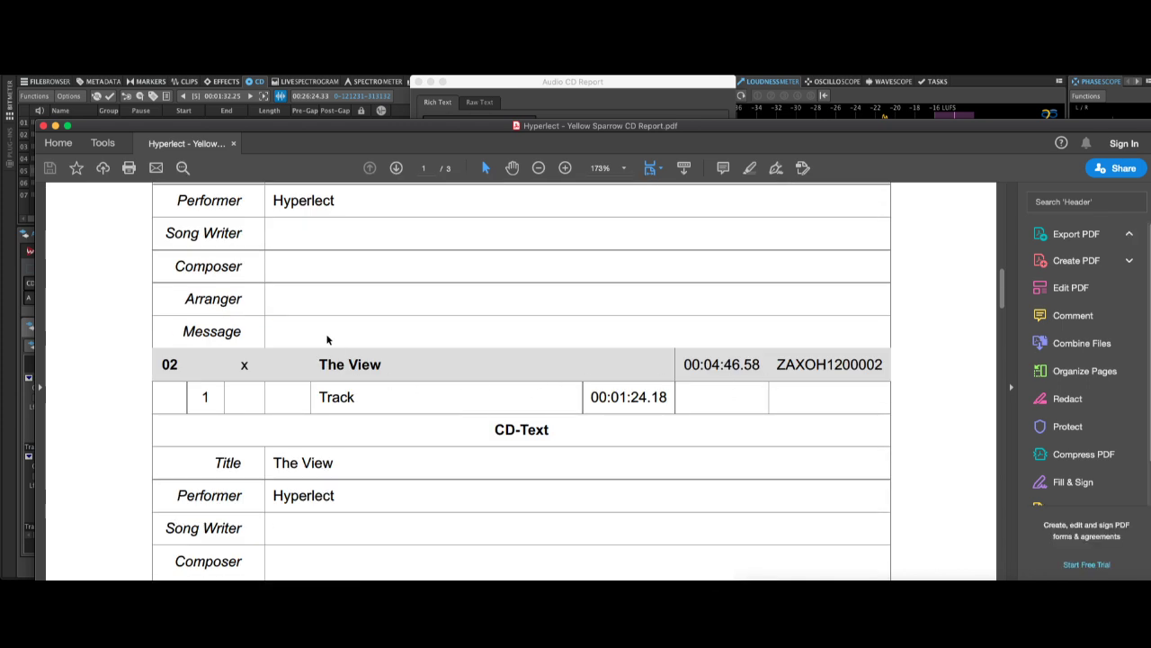
pyautogui.scroll(3, 328, 339)
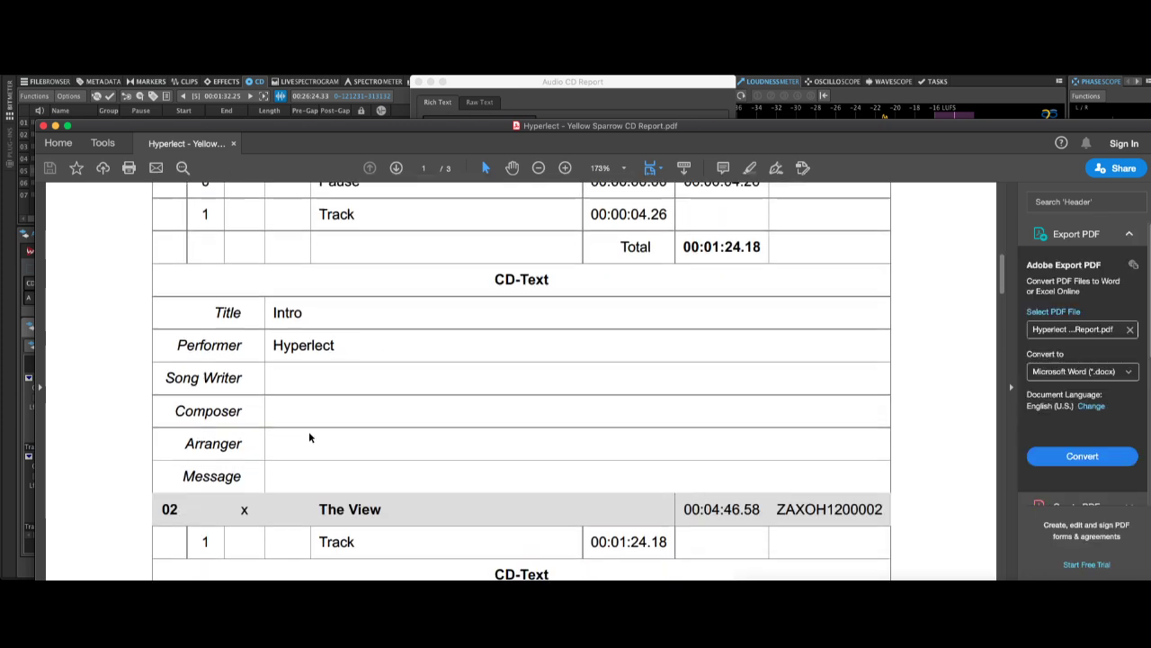
pyautogui.scroll(-4, 310, 437)
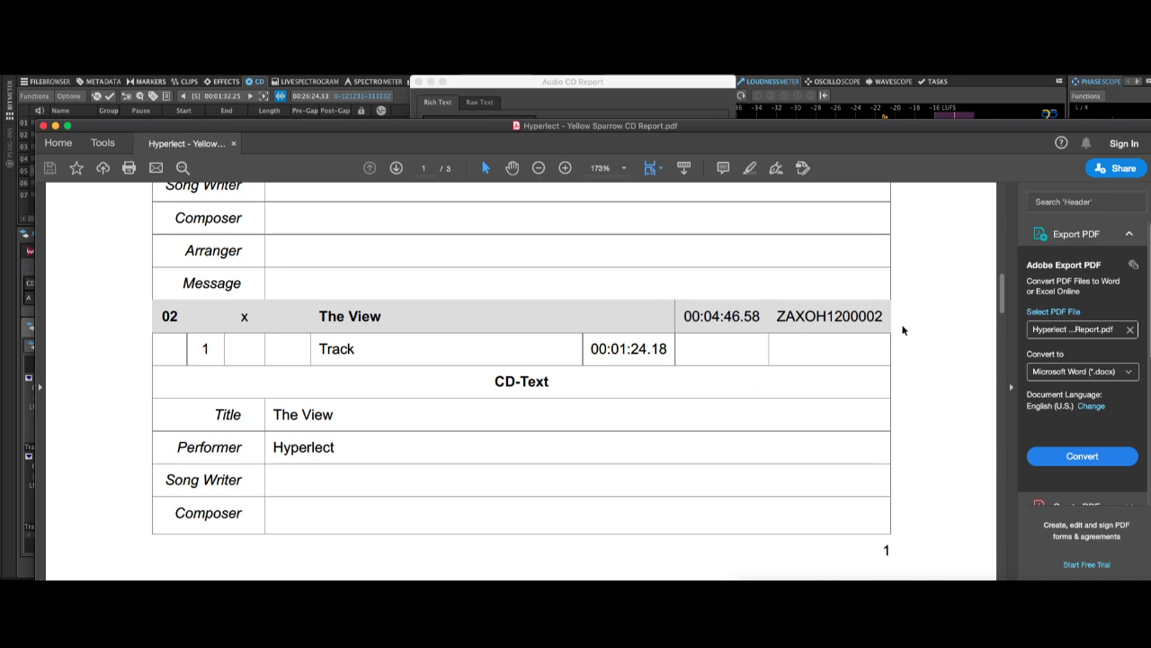
pyautogui.scroll(-10, 496, 405)
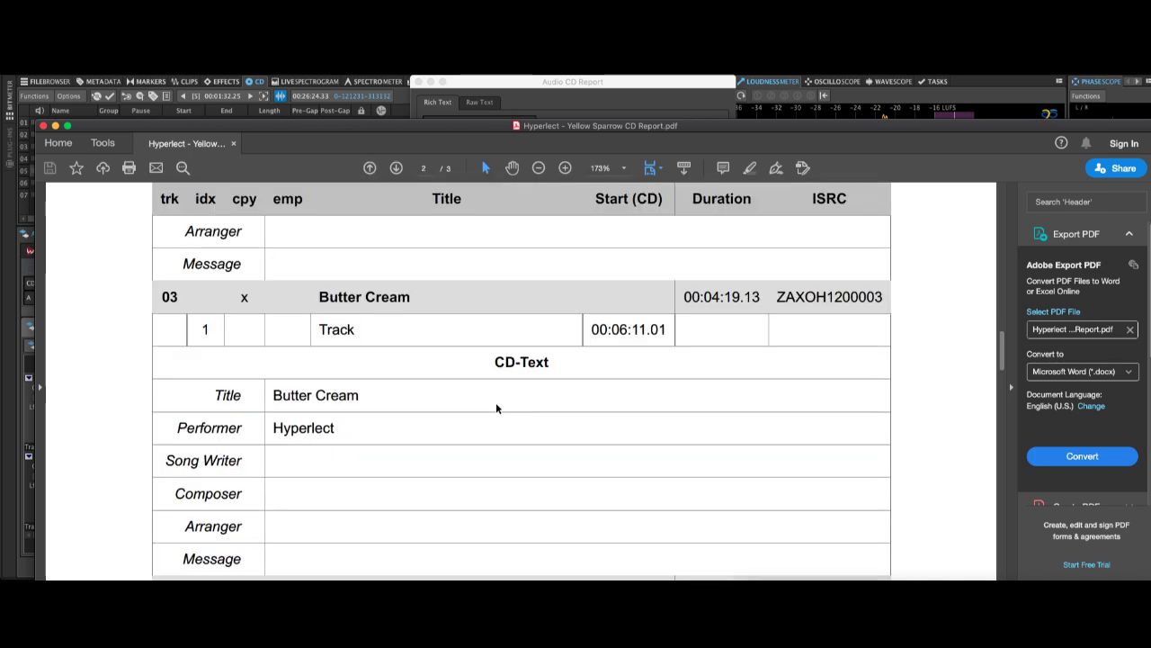
pyautogui.scroll(-5, 396, 359)
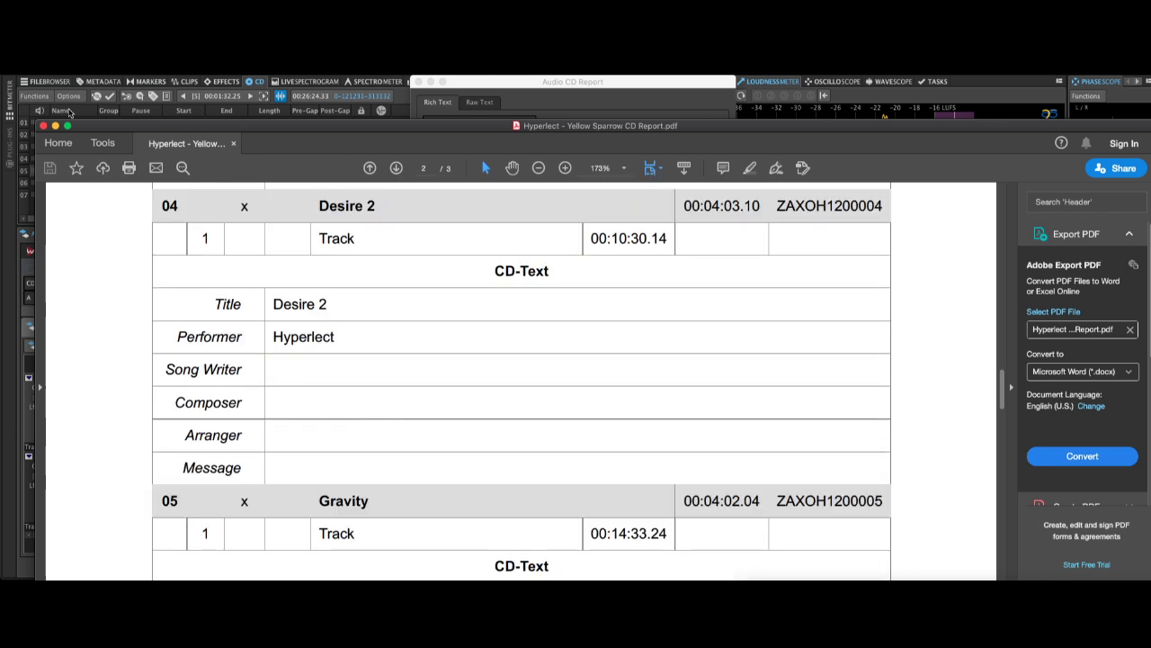
pyautogui.click(63, 70)
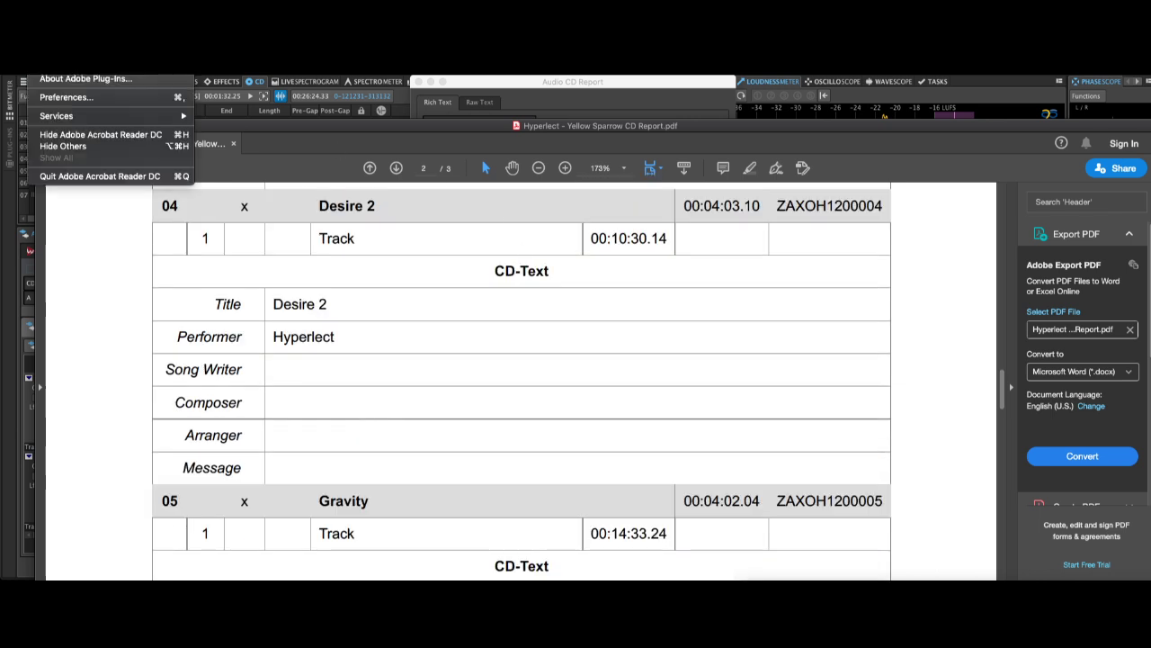
pyautogui.click(86, 179)
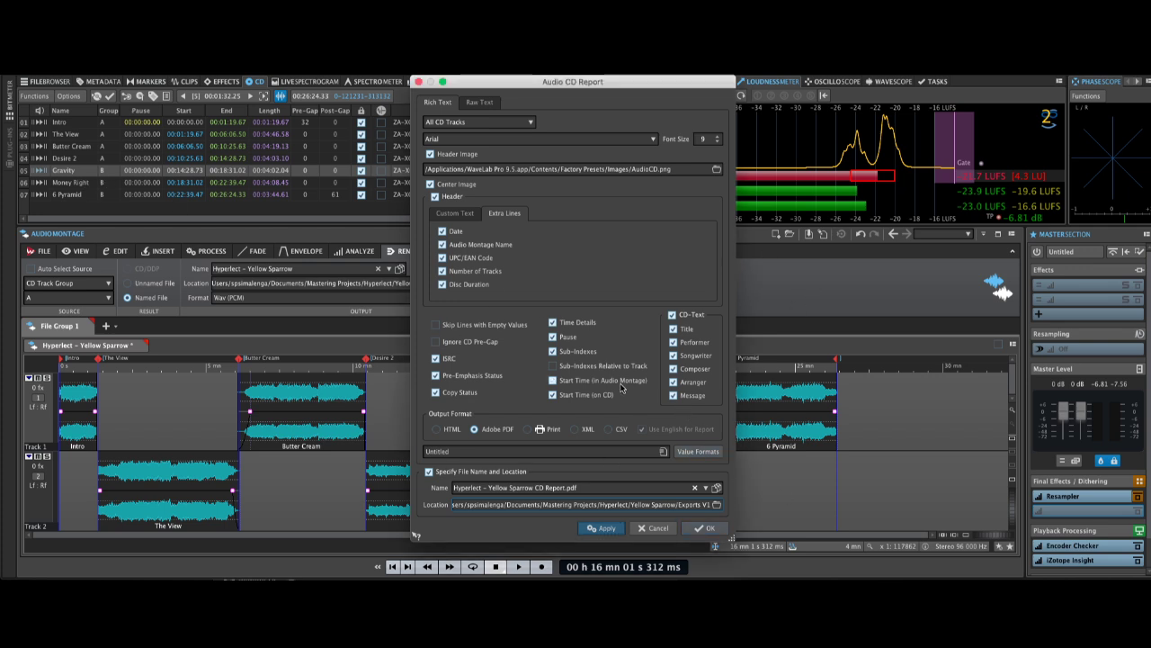
# Close the Audio CD Report settings without overwriting the existing PDF and place the cursor in the Gravity clip.
pyautogui.click(710, 528)
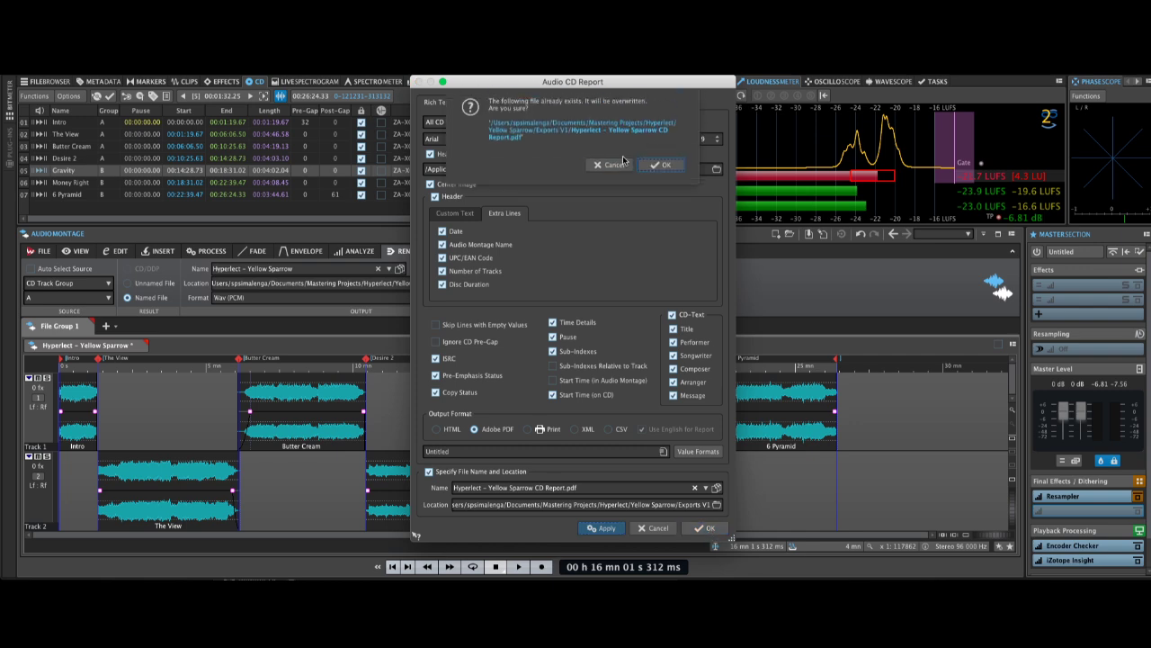
pyautogui.click(611, 161)
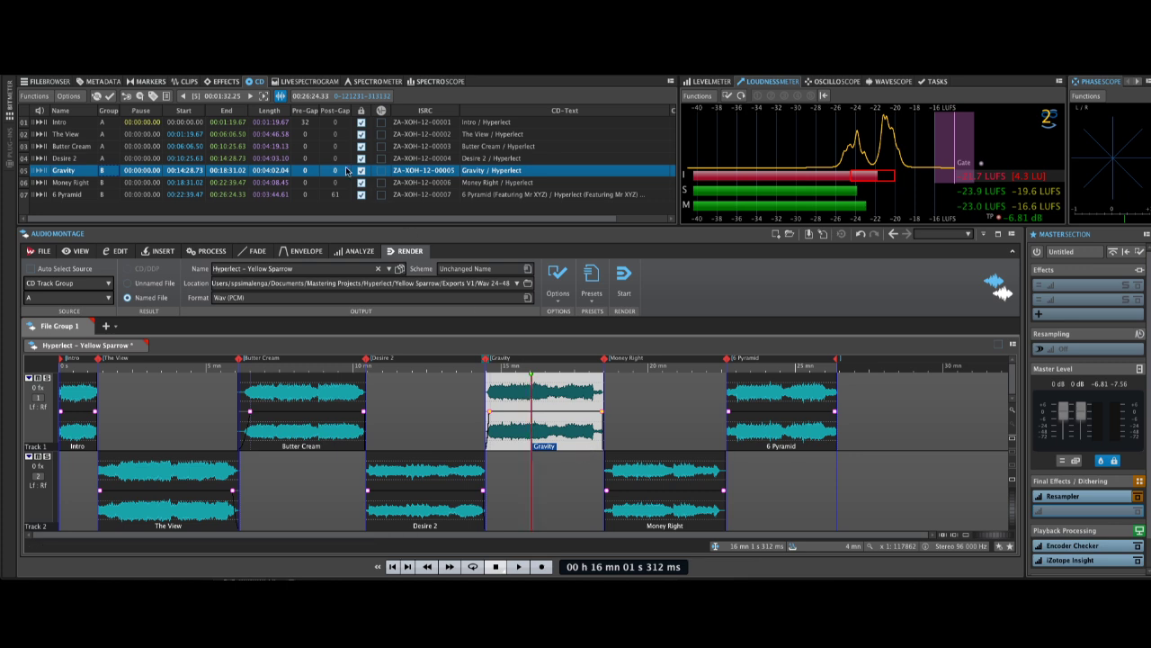
pyautogui.click(269, 418)
pyautogui.click(540, 389)
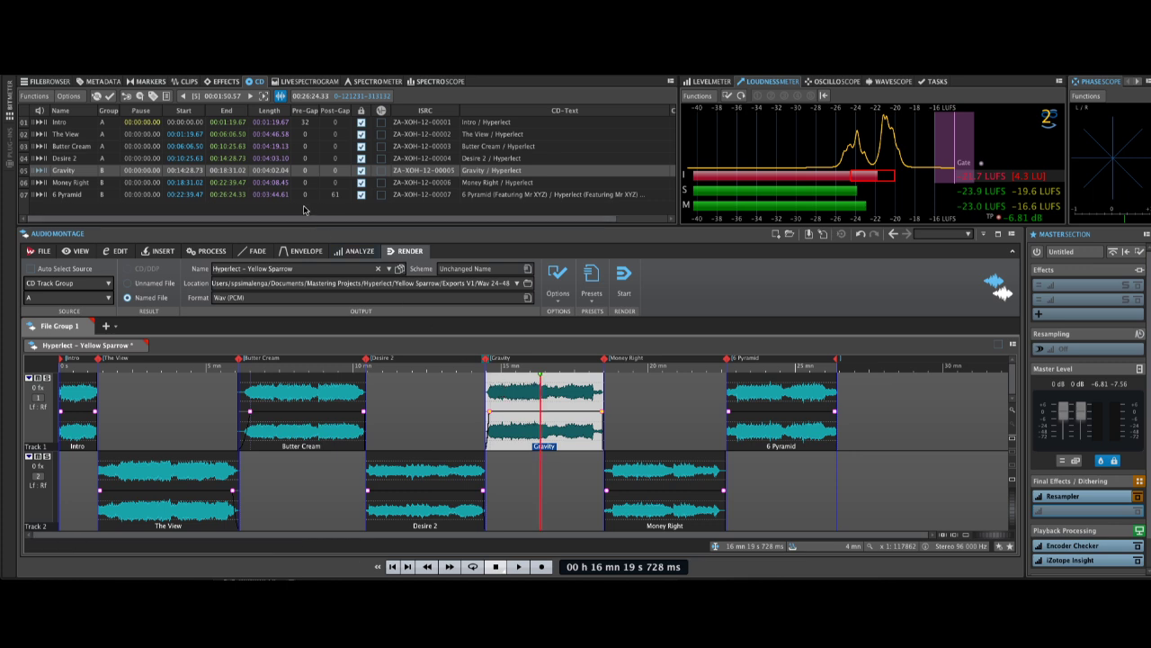
# Examine the ID3 v1, ID3 v2, Lyrics and Picture fields in the montage's ID3 / iTunes metadata and close without saving.
pyautogui.click(106, 83)
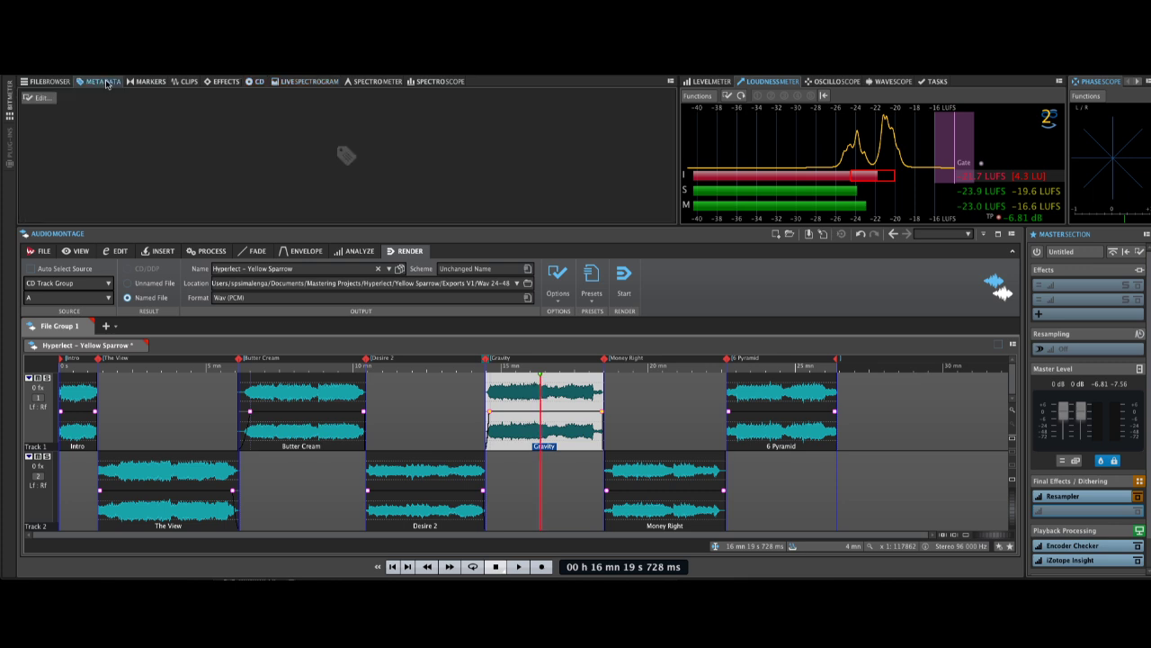
pyautogui.click(39, 98)
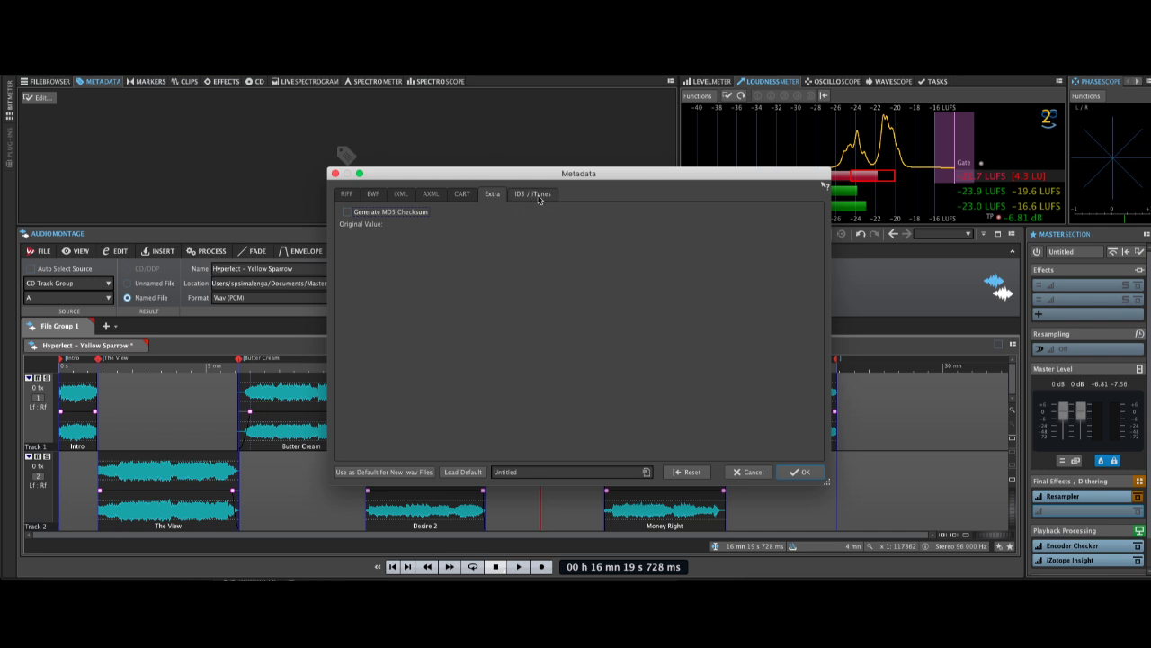
pyautogui.click(532, 194)
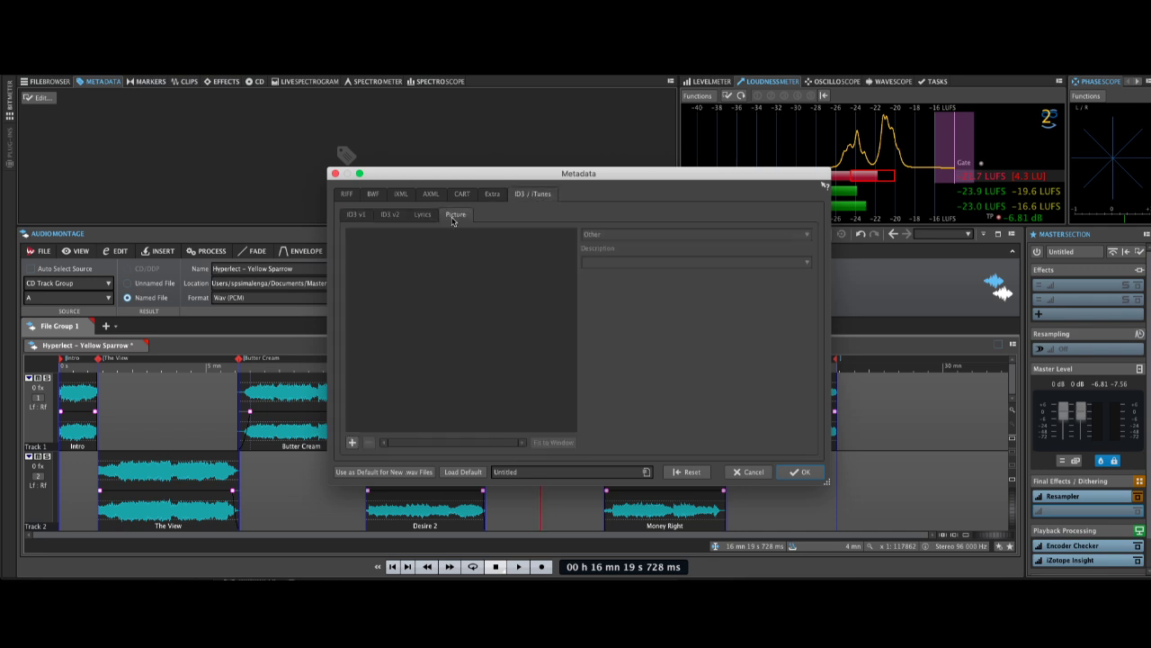
pyautogui.click(356, 214)
pyautogui.click(393, 217)
pyautogui.click(422, 218)
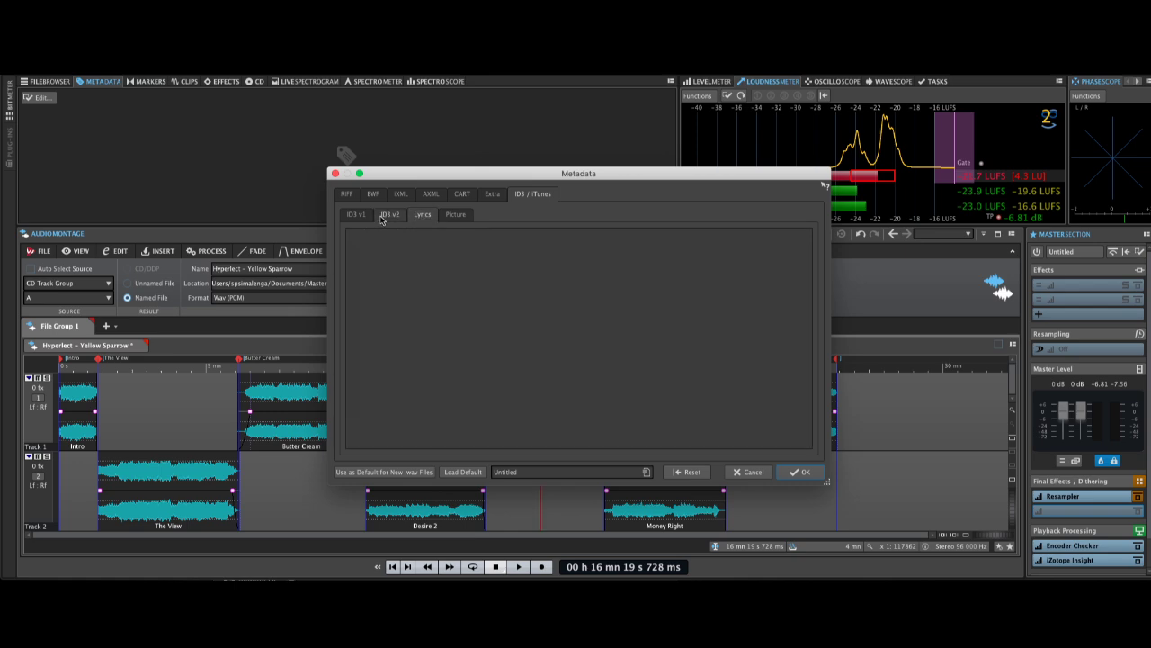
pyautogui.click(389, 218)
pyautogui.click(422, 218)
pyautogui.click(387, 218)
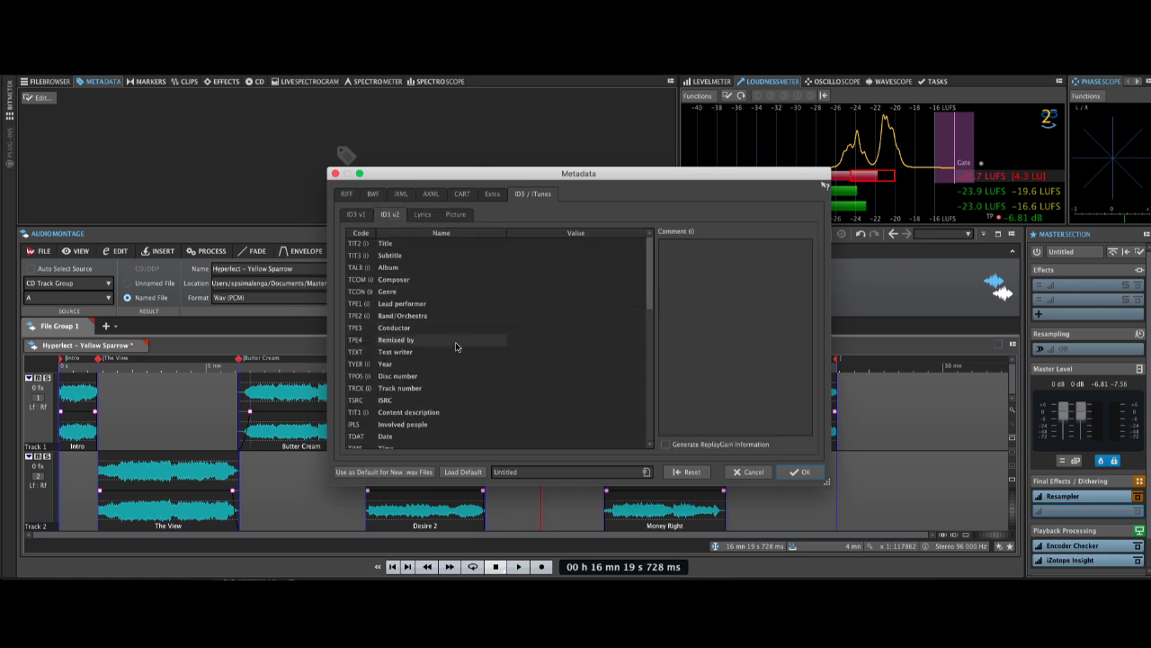
pyautogui.click(455, 215)
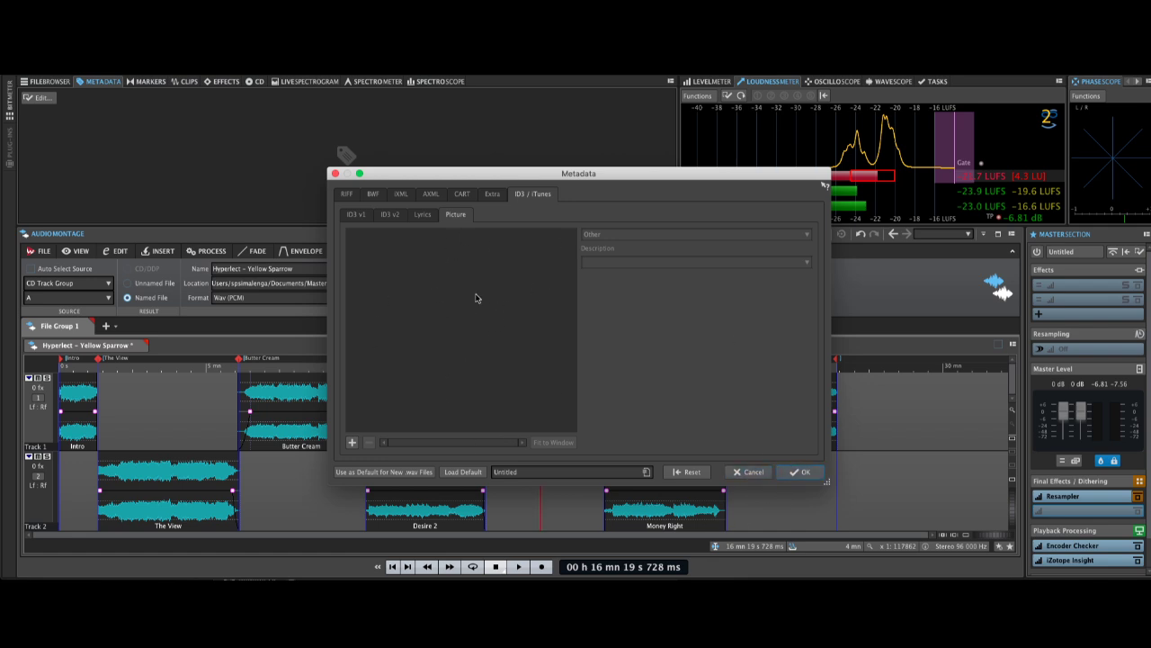
pyautogui.click(754, 473)
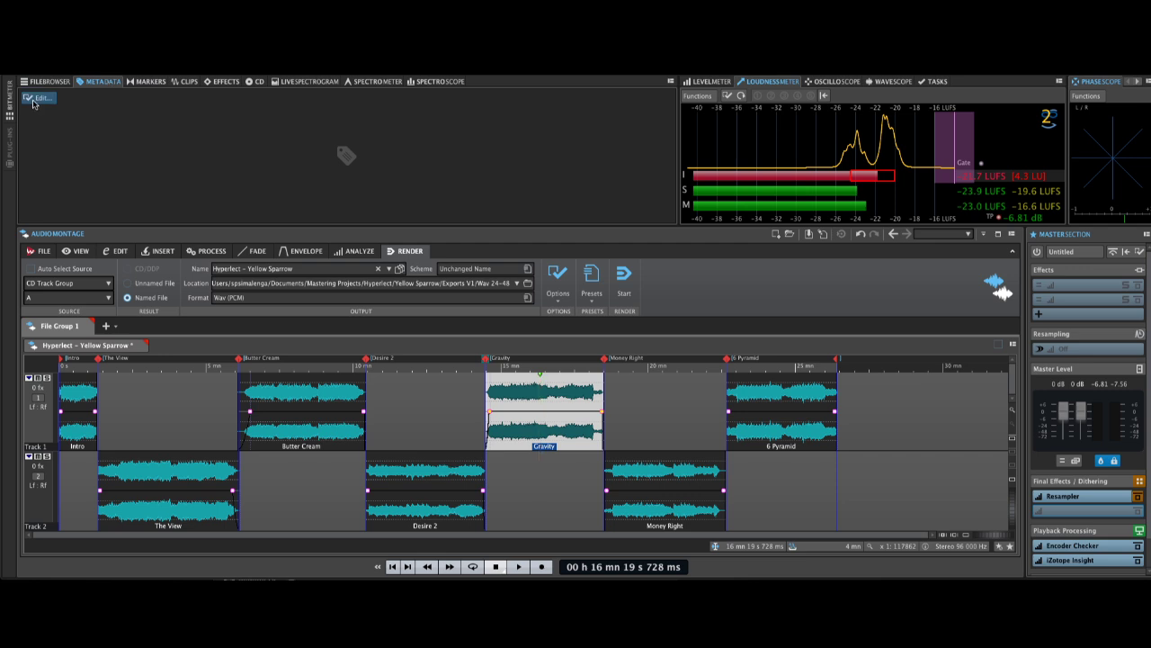
# Return to the CD track list and review the available CD functions.
pyautogui.click(257, 82)
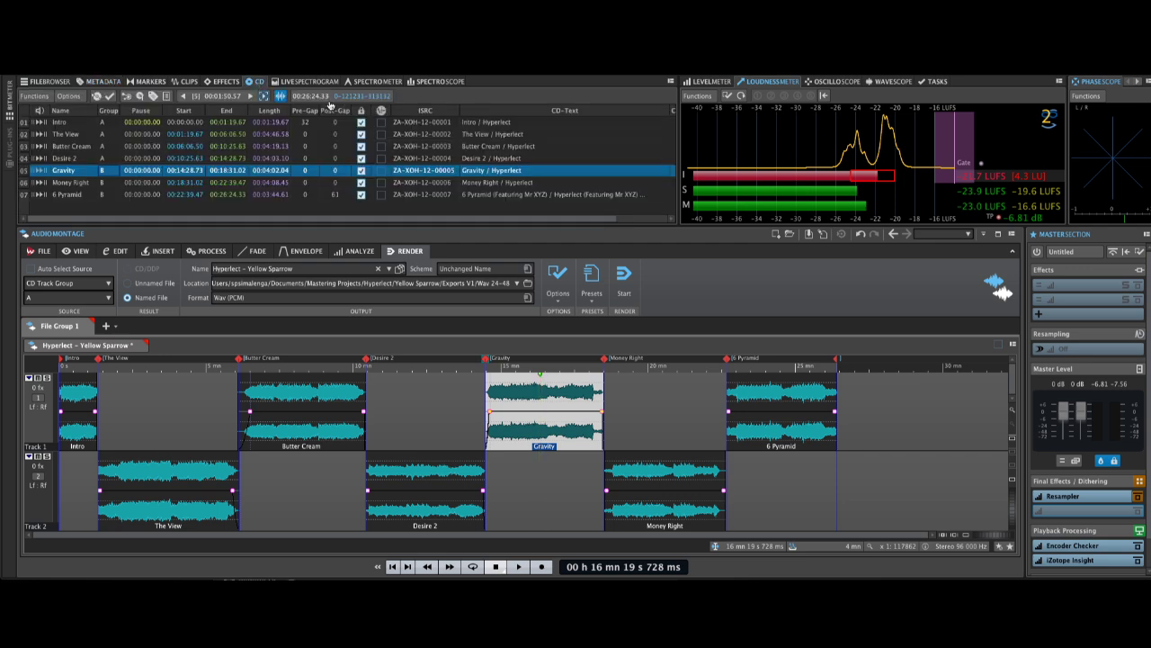
pyautogui.click(41, 96)
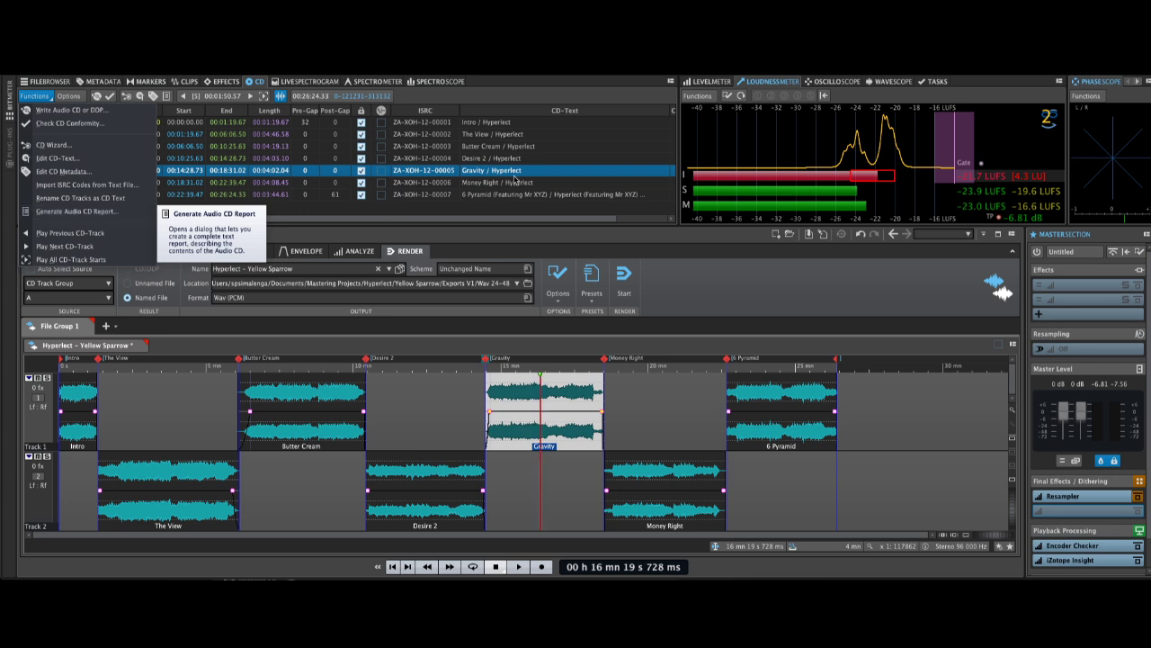
pyautogui.click(518, 235)
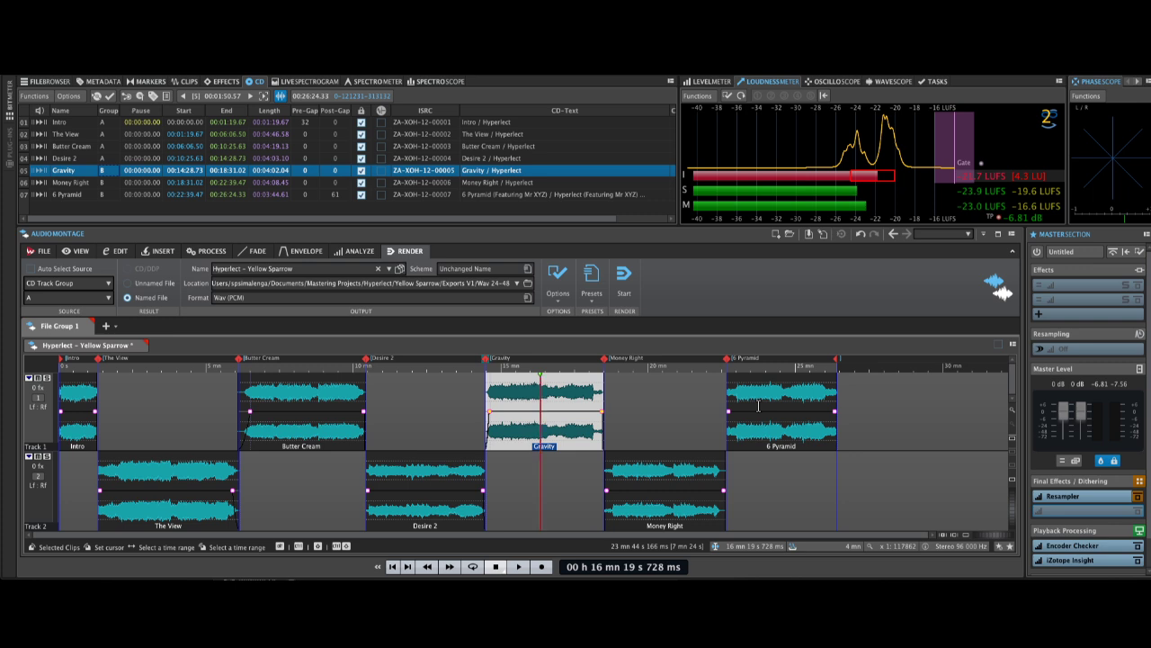
# Look through the DDP, mp3, Wav 16-44, Wav 24-44, Wav 24-48 and Wav 24-96 export folders and cancel the render destination selection.
pyautogui.click(528, 285)
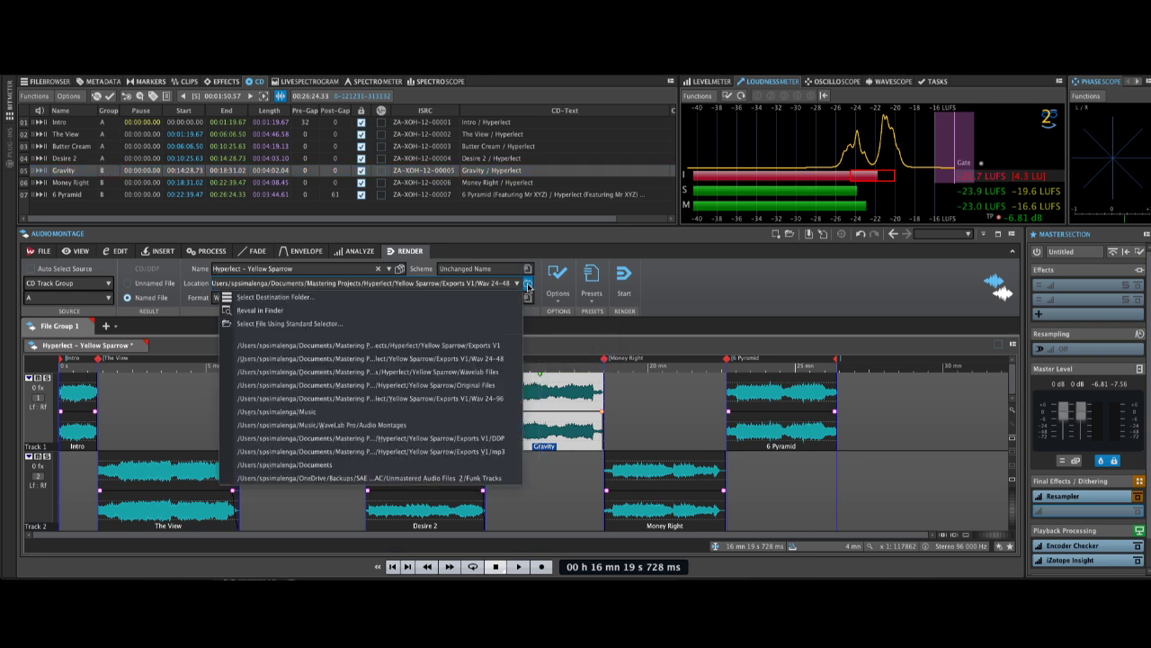
pyautogui.click(419, 301)
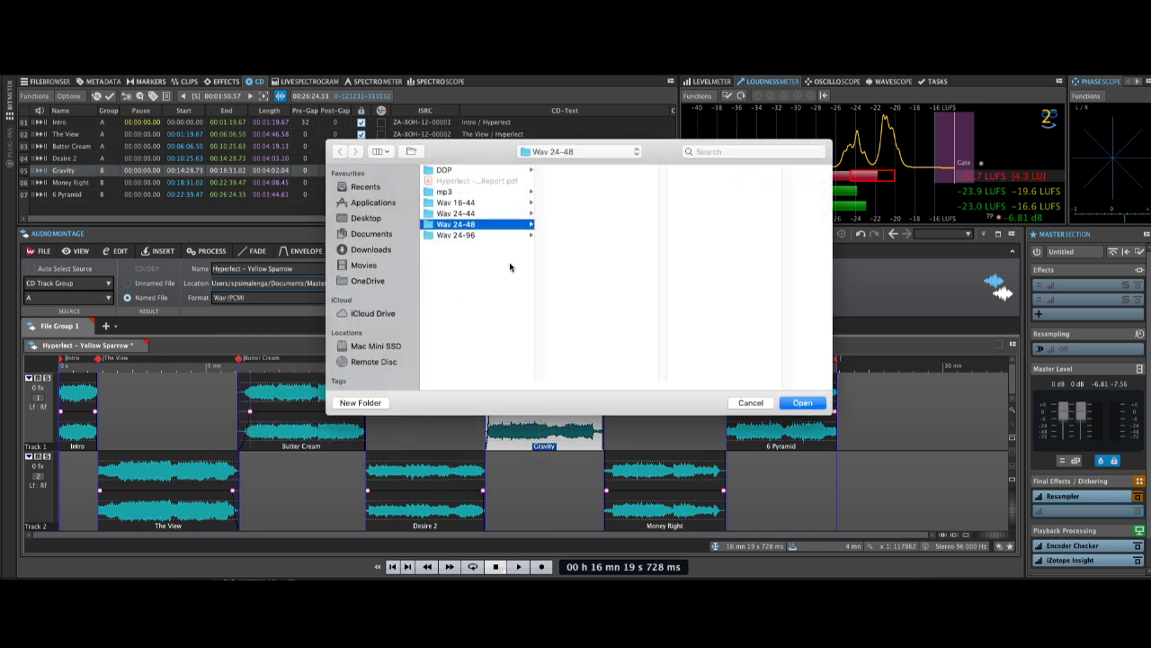
pyautogui.click(453, 170)
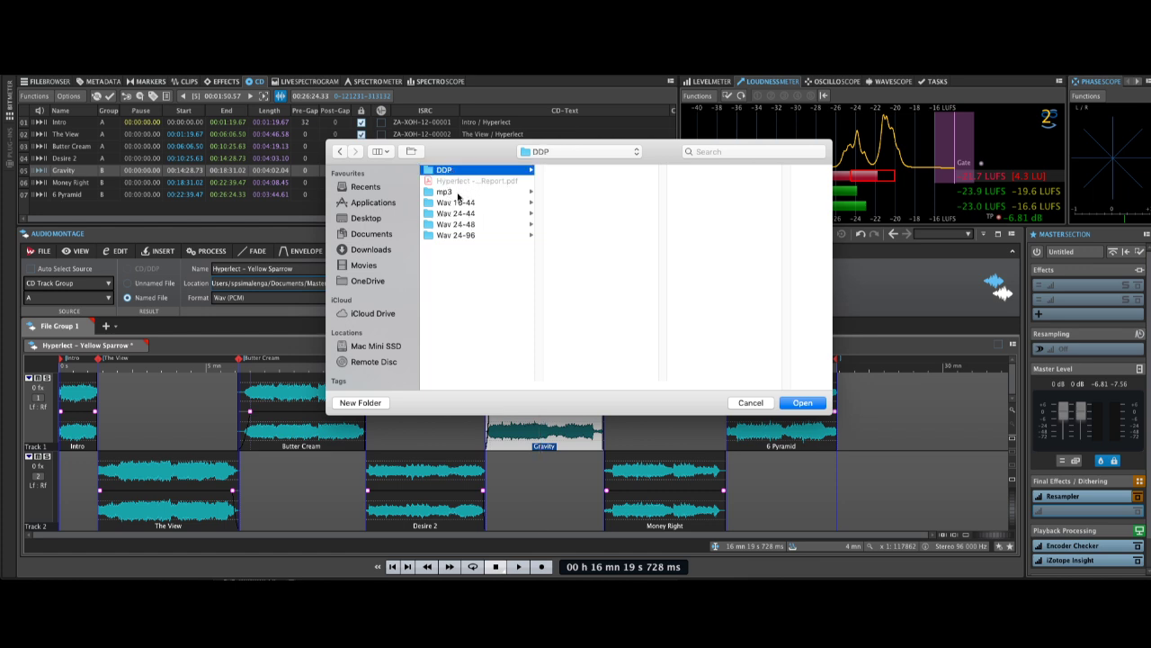
pyautogui.click(455, 193)
pyautogui.click(456, 204)
pyautogui.click(458, 214)
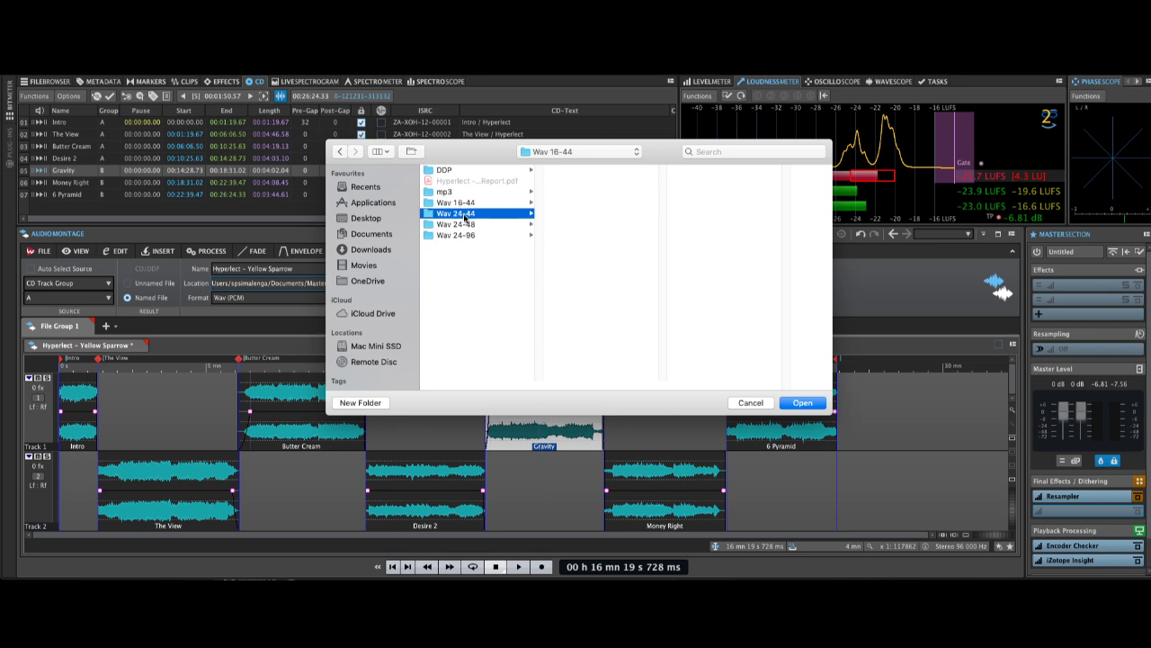
pyautogui.click(464, 225)
pyautogui.click(466, 235)
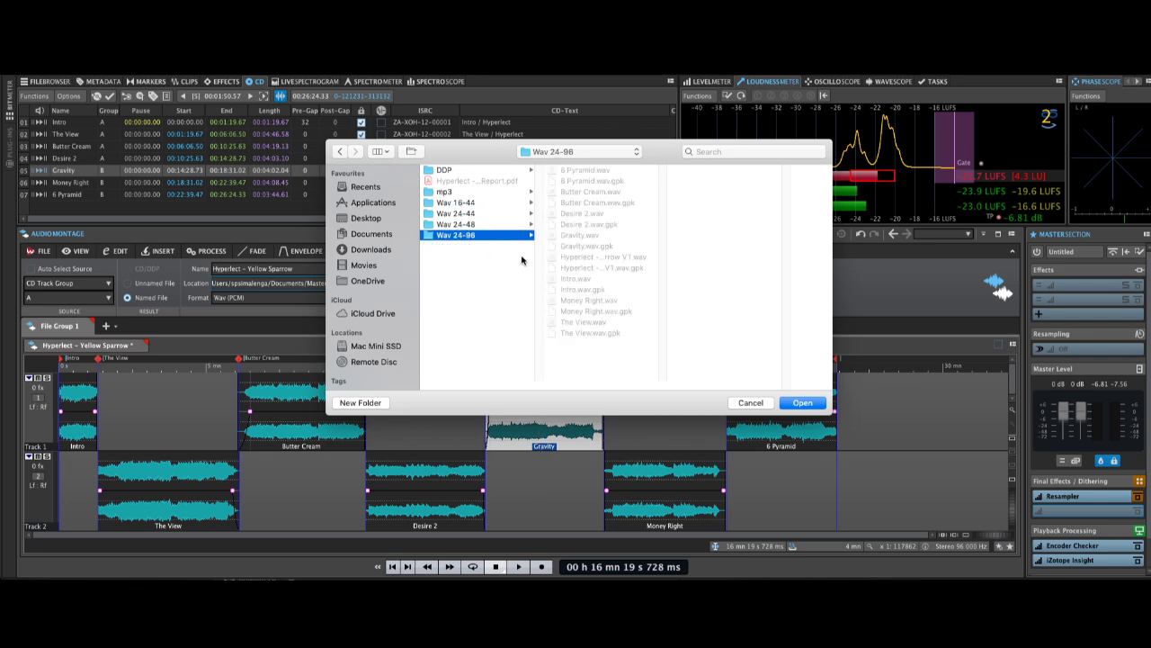
pyautogui.click(751, 402)
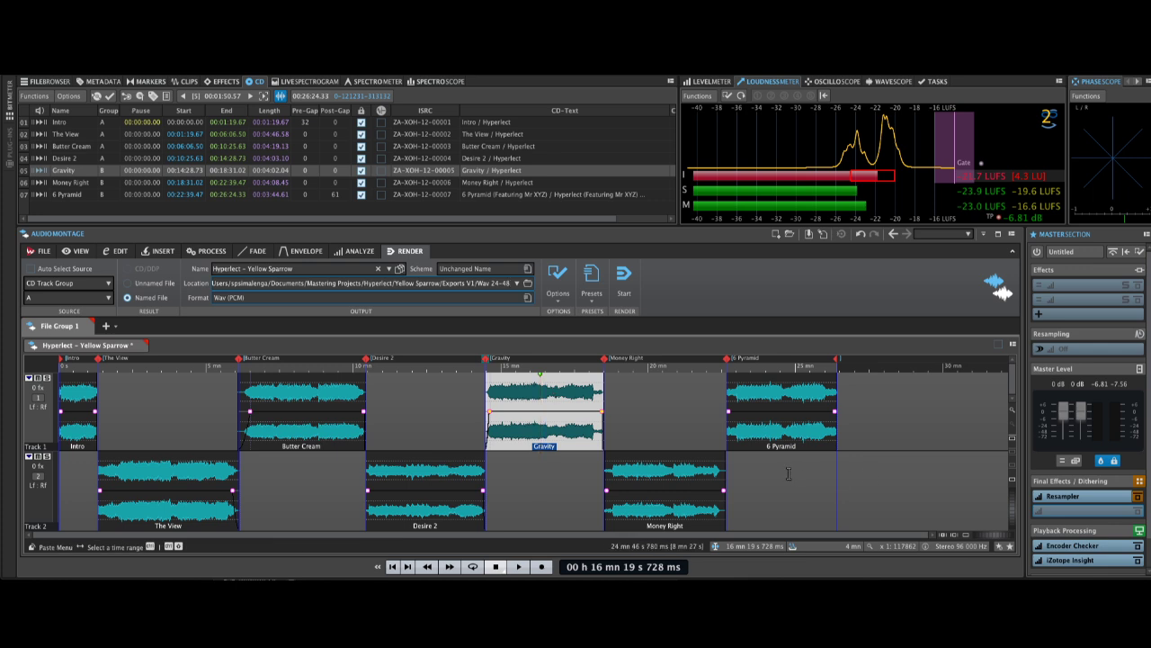
# Play the Gravity clip from about 16 min 30 s and stop playback.
pyautogui.click(543, 389)
pyautogui.press('space')
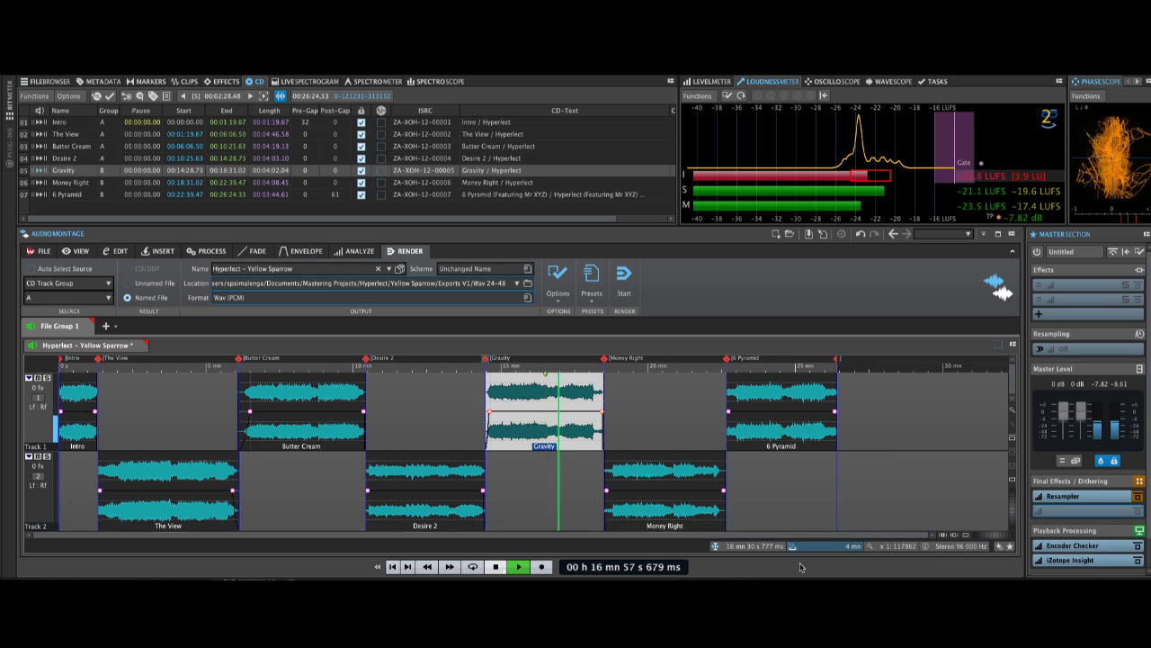
pyautogui.press('space')
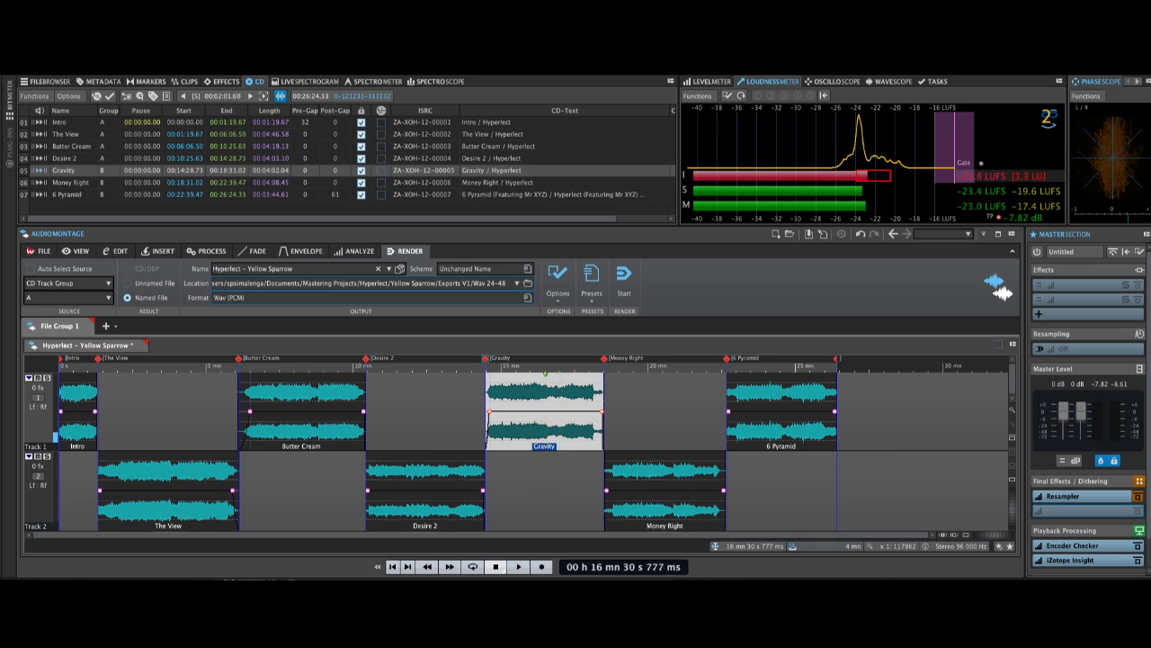